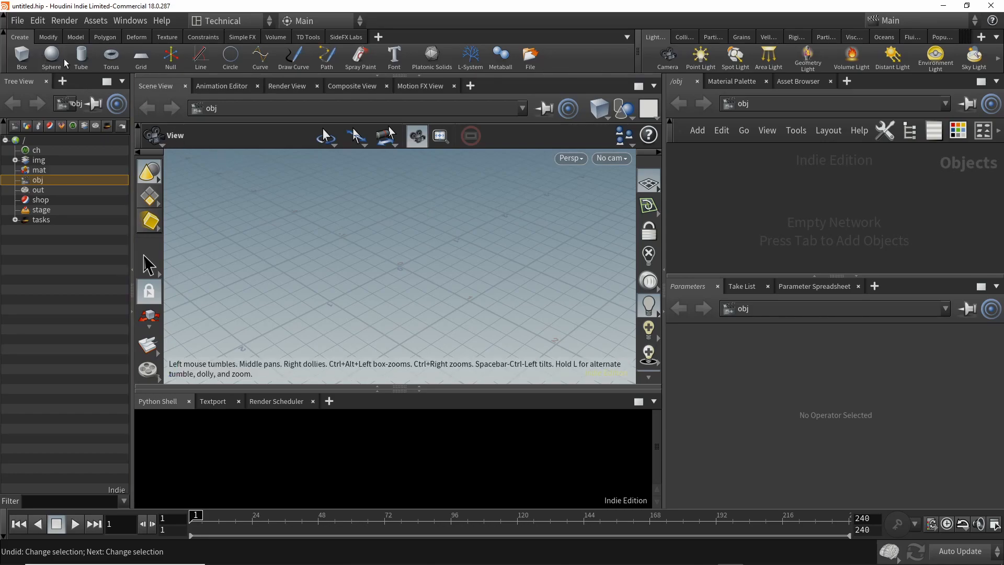
# Stow the main menu bar, shelf, Tree View, Python Shell and playbar panes
pyautogui.click(4, 20)
pyautogui.click(6, 36)
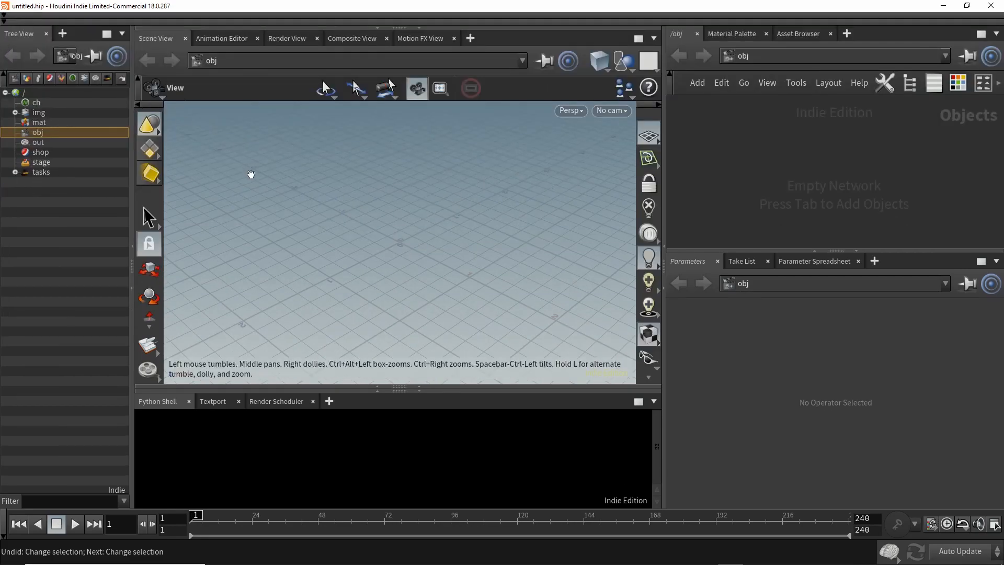
pyautogui.click(129, 244)
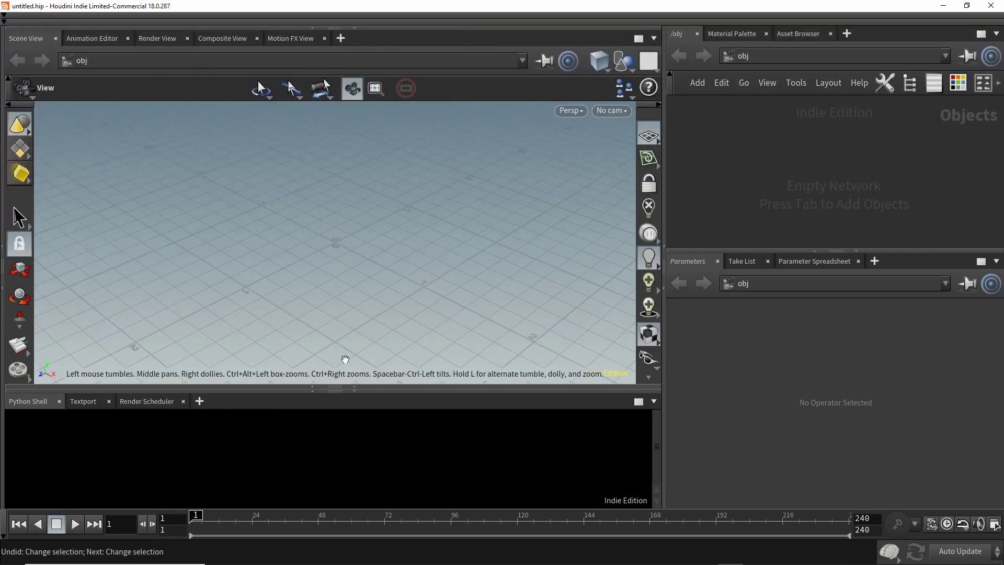
pyautogui.click(354, 393)
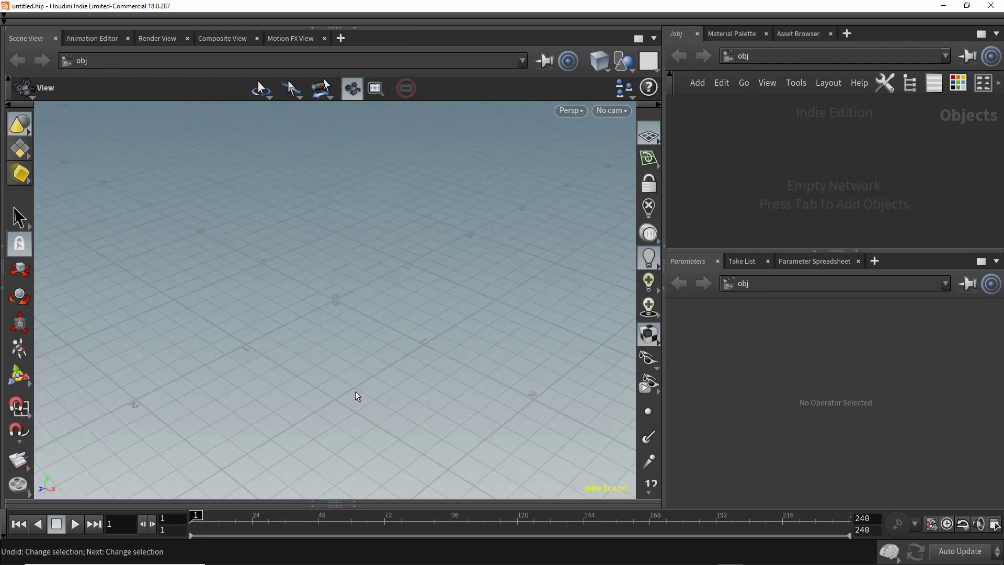
pyautogui.click(4, 535)
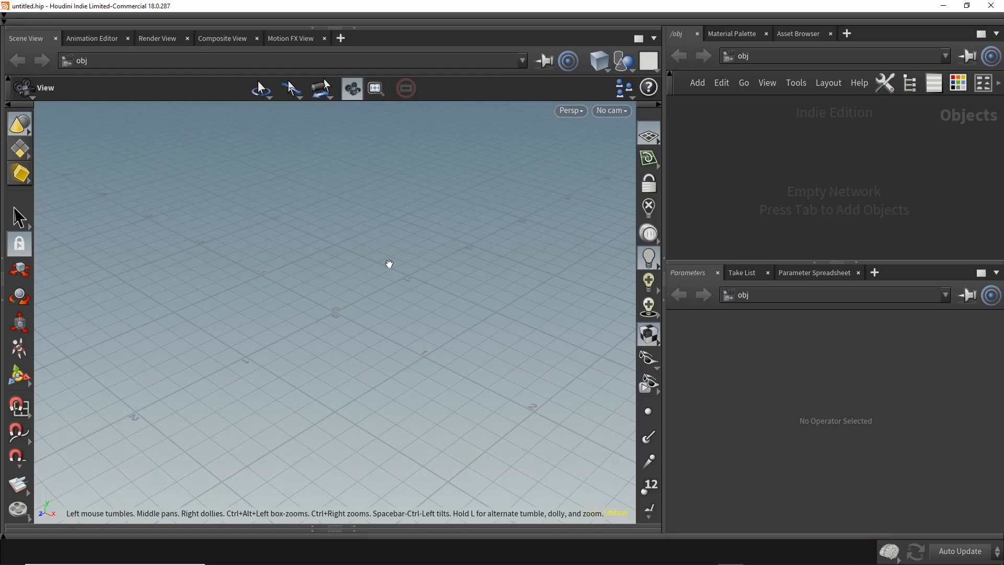
# Drag the network/parameter splitter down so the node network gets more room
pyautogui.moveTo(331, 237); pyautogui.dragTo(324, 262, button='middle')
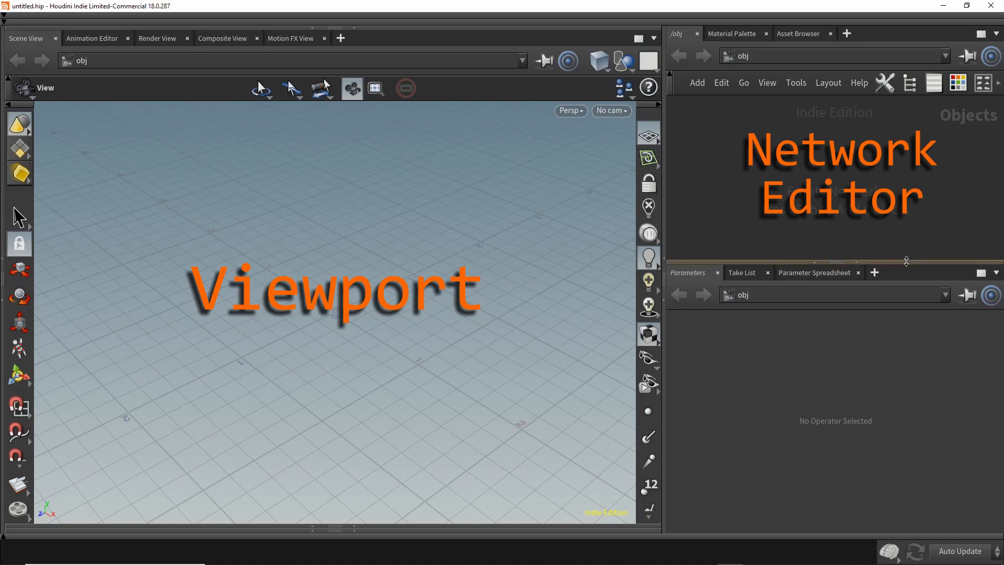
pyautogui.moveTo(910, 266); pyautogui.dragTo(904, 296)
# Create a Geometry object node and dive inside geo1
pyautogui.press('Tab')
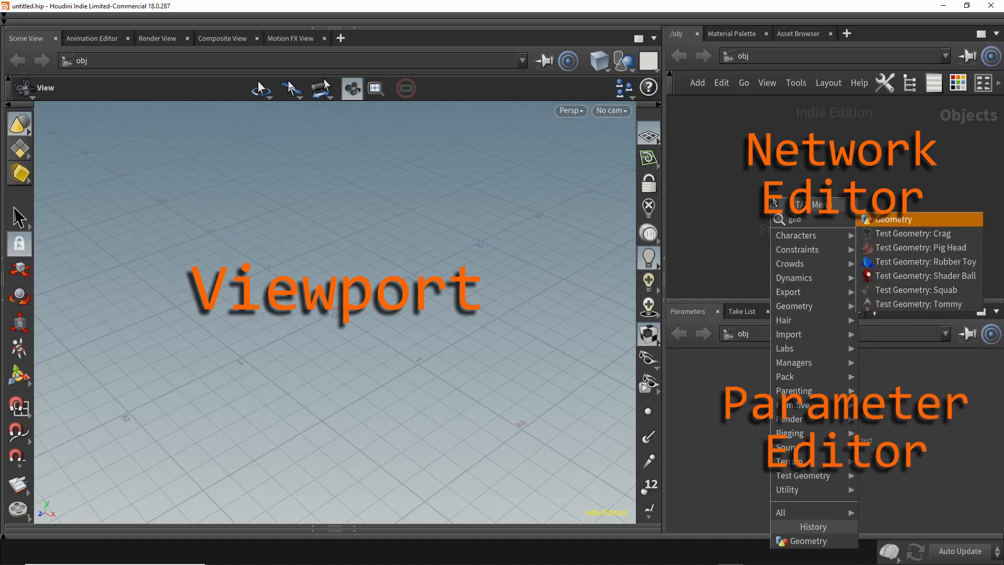
pyautogui.press('Escape')
pyautogui.click(773, 200)
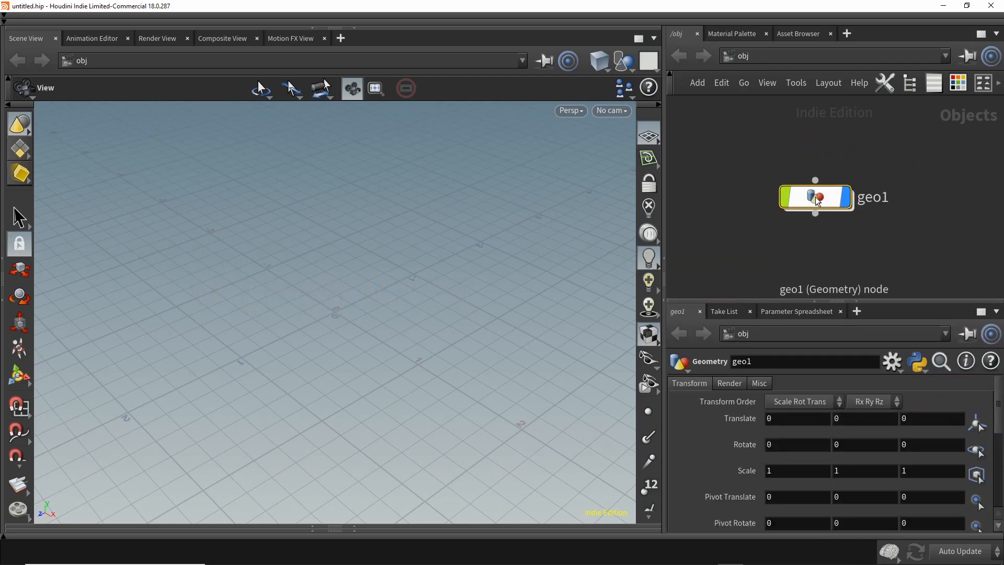
pyautogui.doubleClick(815, 201)
# Add a Platonic Solids node with Solid Type Tetrahedron and tumble around it
pyautogui.press('Tab')
pyautogui.write('pla')
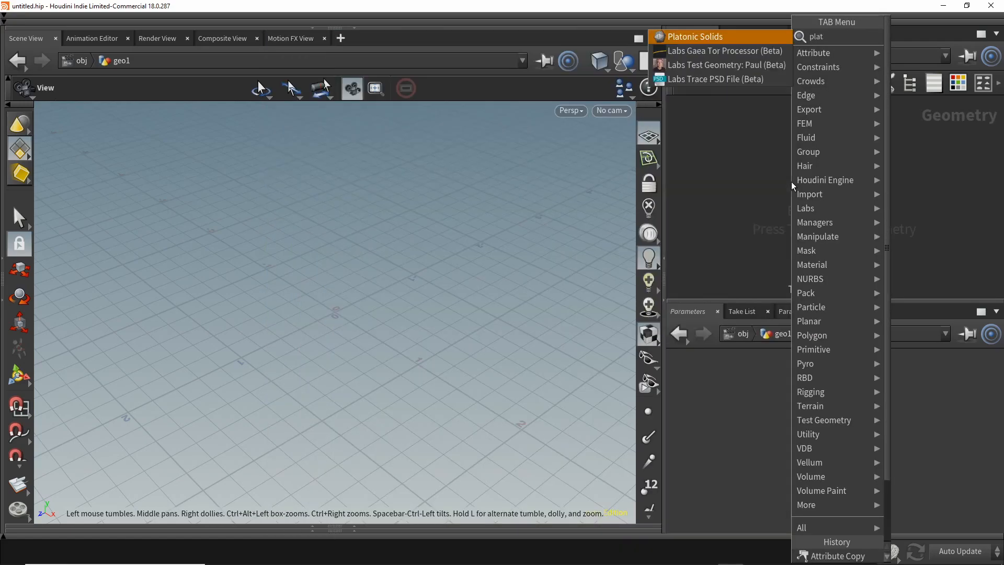
pyautogui.press('Return')
pyautogui.click(810, 195)
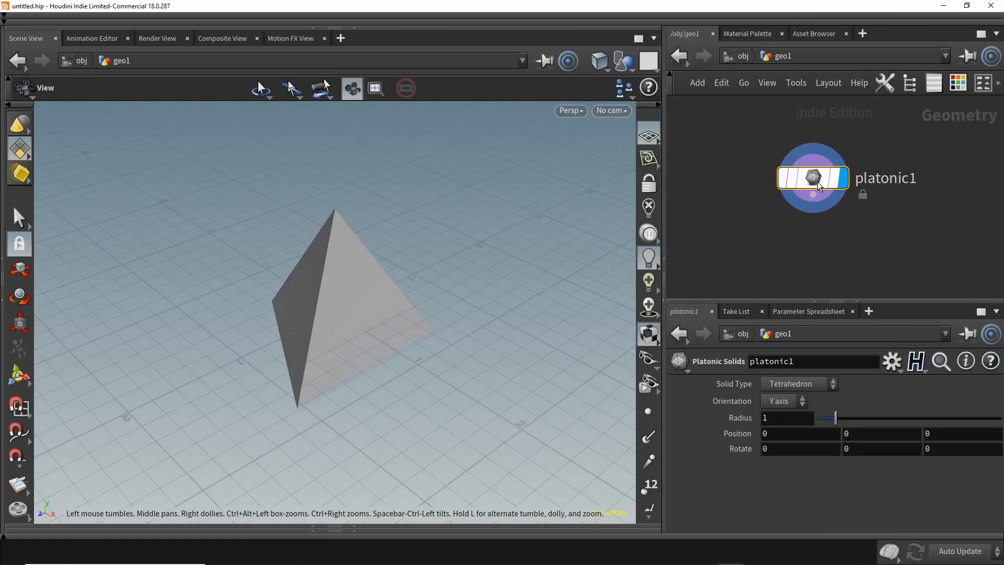
pyautogui.click(799, 384)
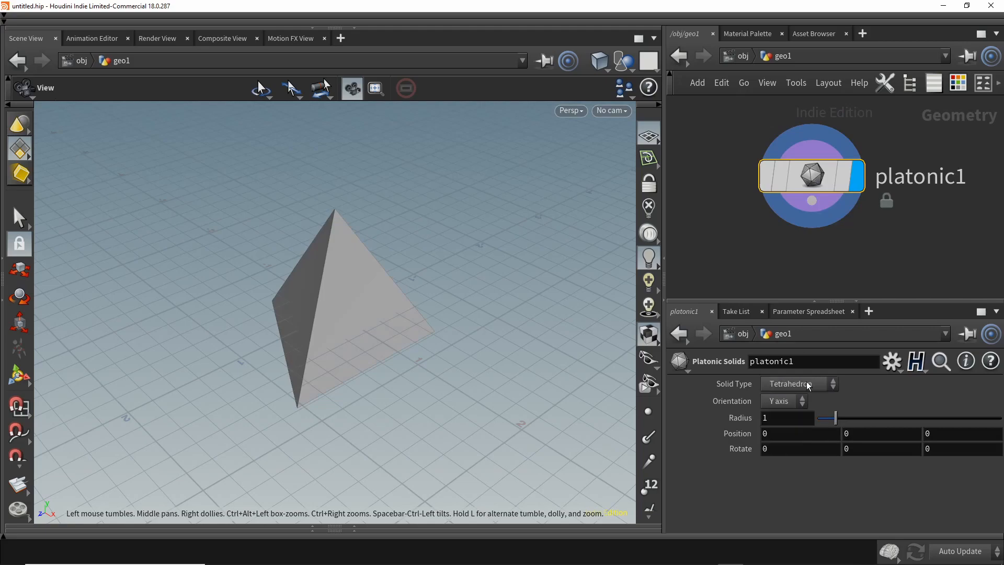
pyautogui.moveTo(331, 348)
pyautogui.mouseDown()
pyautogui.moveTo(371, 282)
pyautogui.moveTo(315, 319)
pyautogui.moveTo(303, 345)
pyautogui.moveTo(376, 357)
pyautogui.mouseUp()
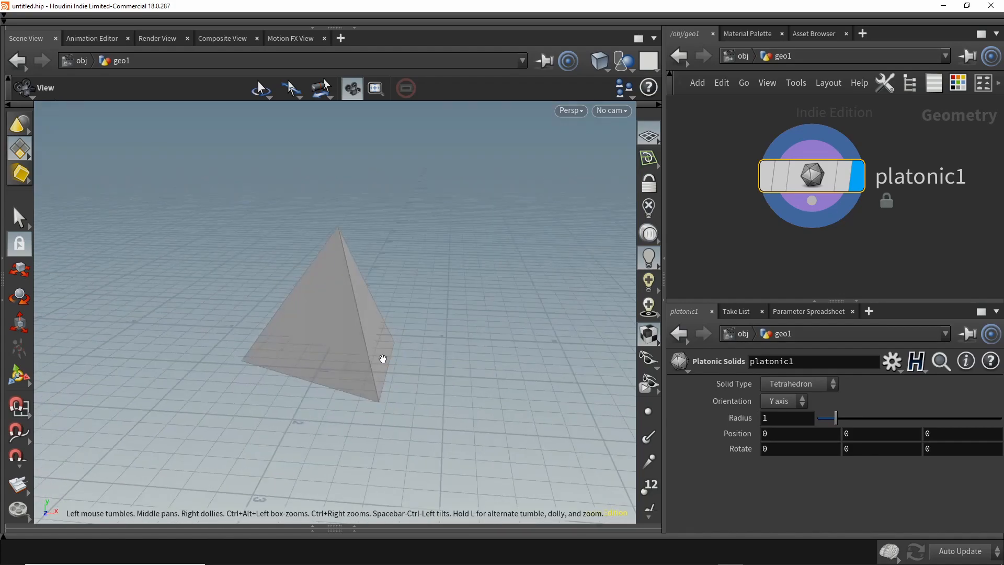
# Add a Geometry Spreadsheet pane tab and dock it beside the Scene View
pyautogui.click(340, 38)
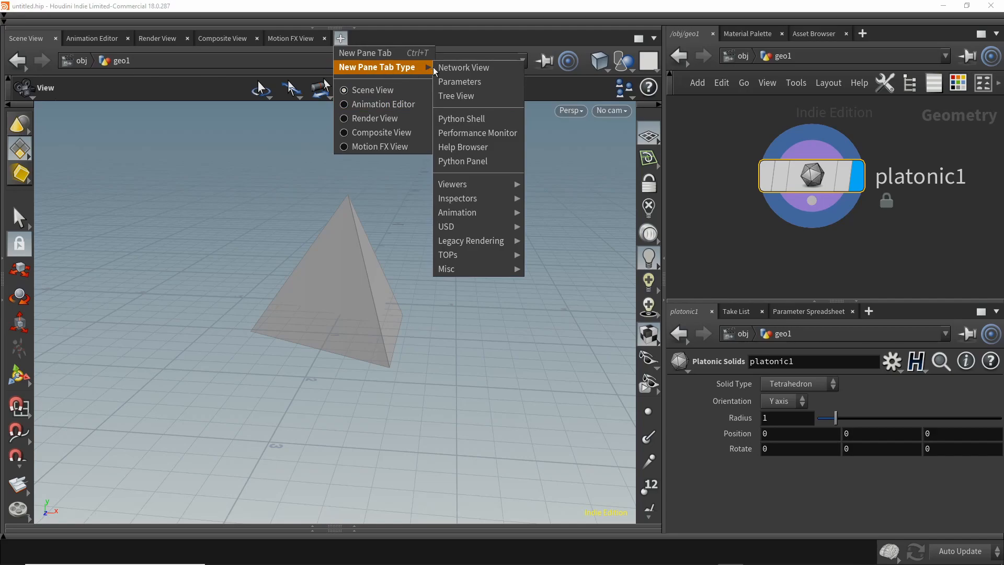
pyautogui.click(564, 193)
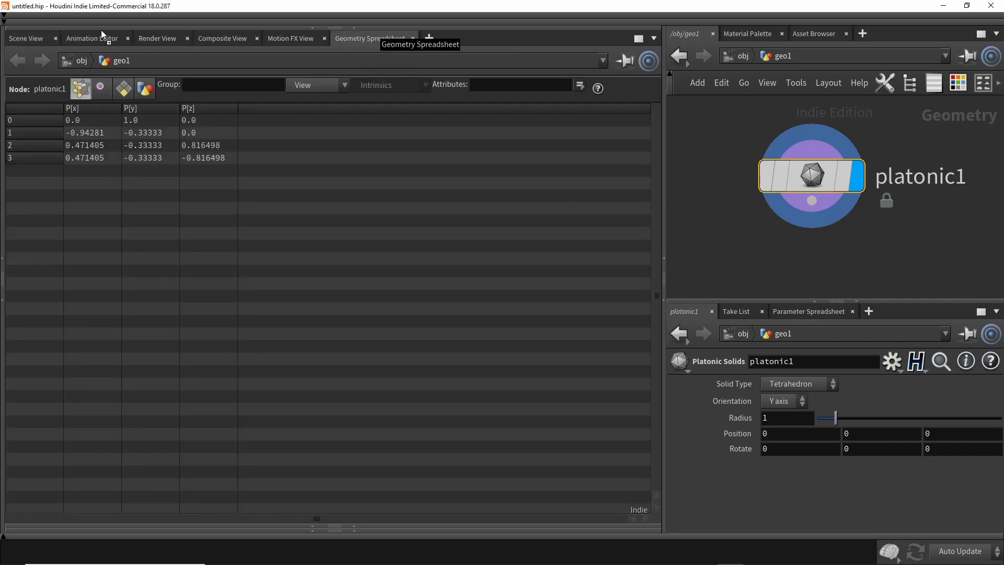
pyautogui.moveTo(370, 37); pyautogui.dragTo(64, 38)
pyautogui.click(25, 38)
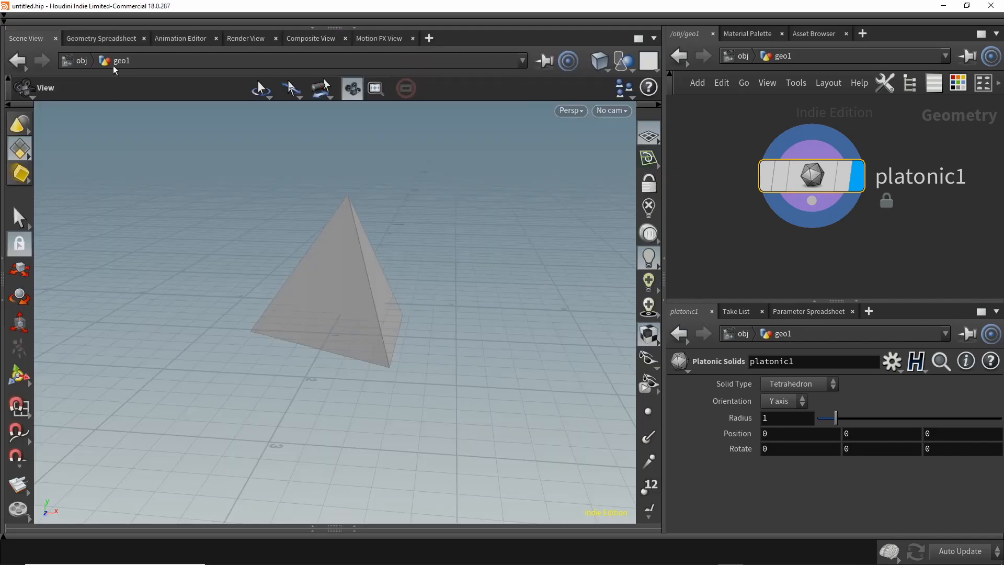
# Flip between spreadsheet and scene view to inspect the four point positions, then move platonic1 higher
pyautogui.click(89, 41)
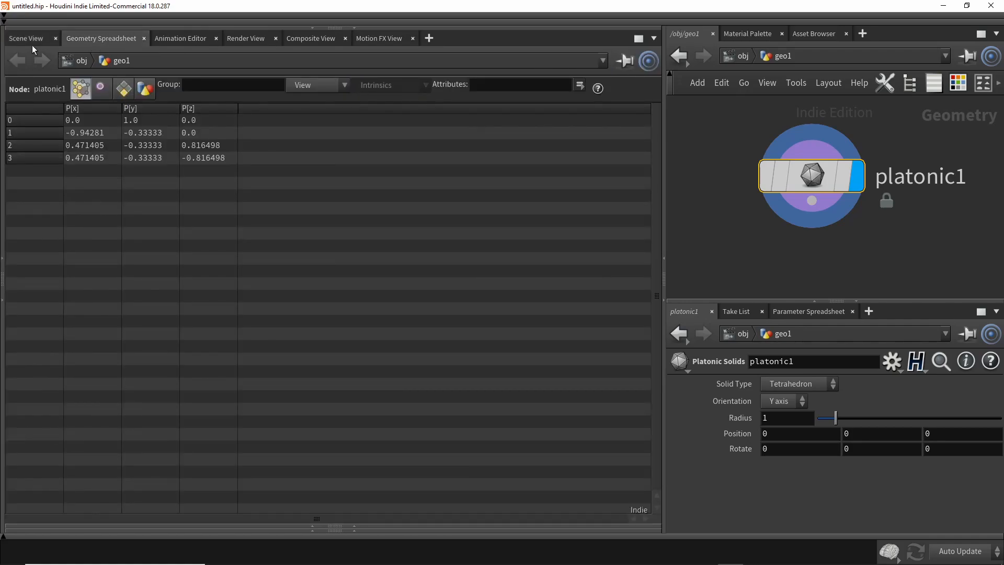
pyautogui.click(26, 38)
pyautogui.click(87, 38)
pyautogui.click(30, 39)
pyautogui.click(95, 41)
pyautogui.click(26, 38)
pyautogui.click(95, 39)
pyautogui.click(26, 37)
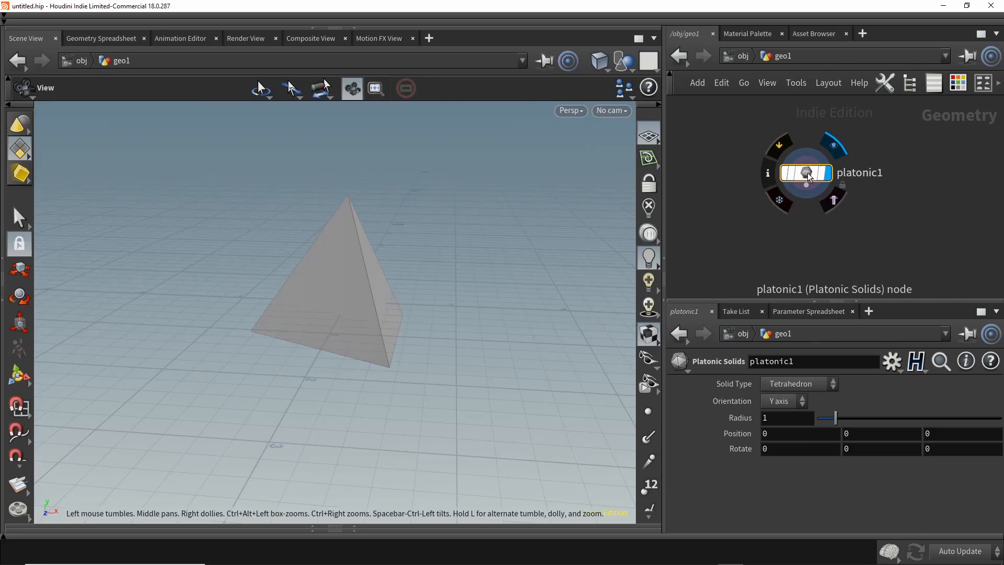
pyautogui.moveTo(806, 171); pyautogui.dragTo(808, 138)
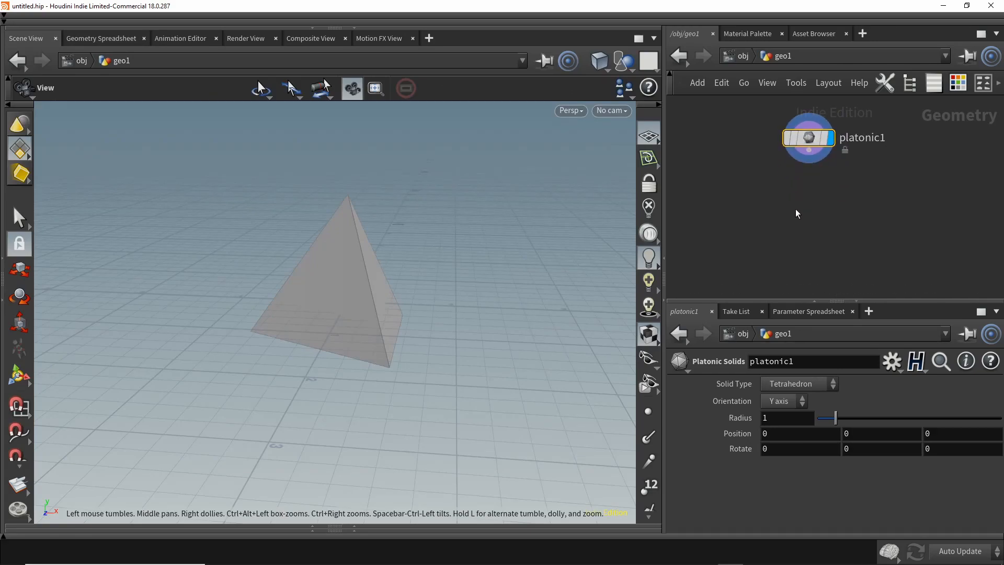
# Add a Rest Position node rest1 under platonic1 and make it current
pyautogui.press('Tab')
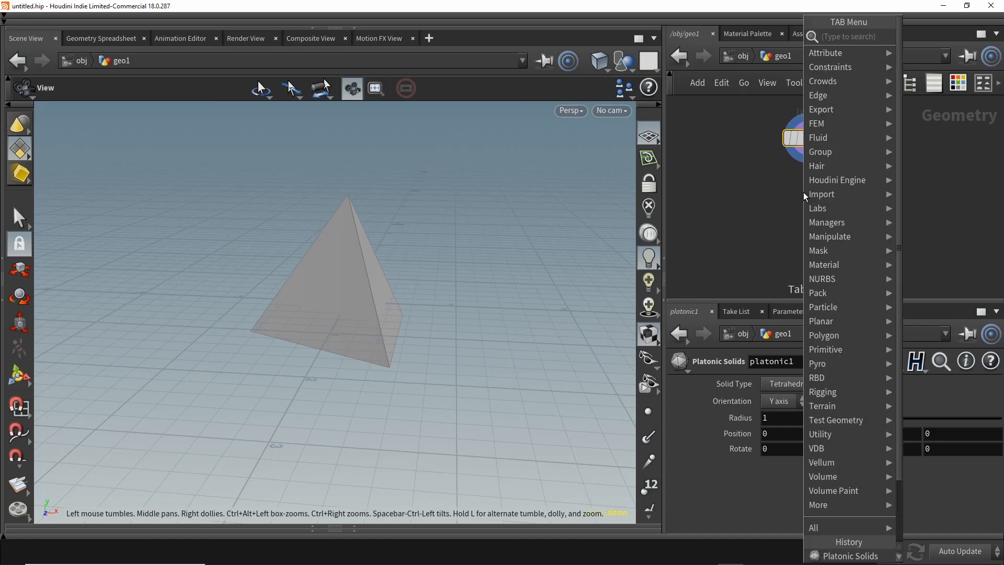
pyautogui.write('rest')
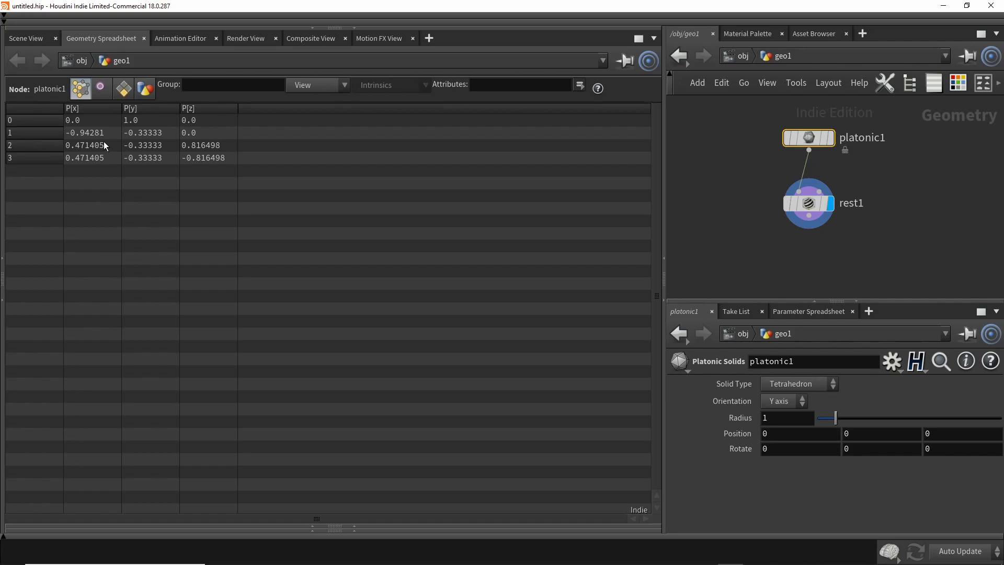
pyautogui.click(809, 204)
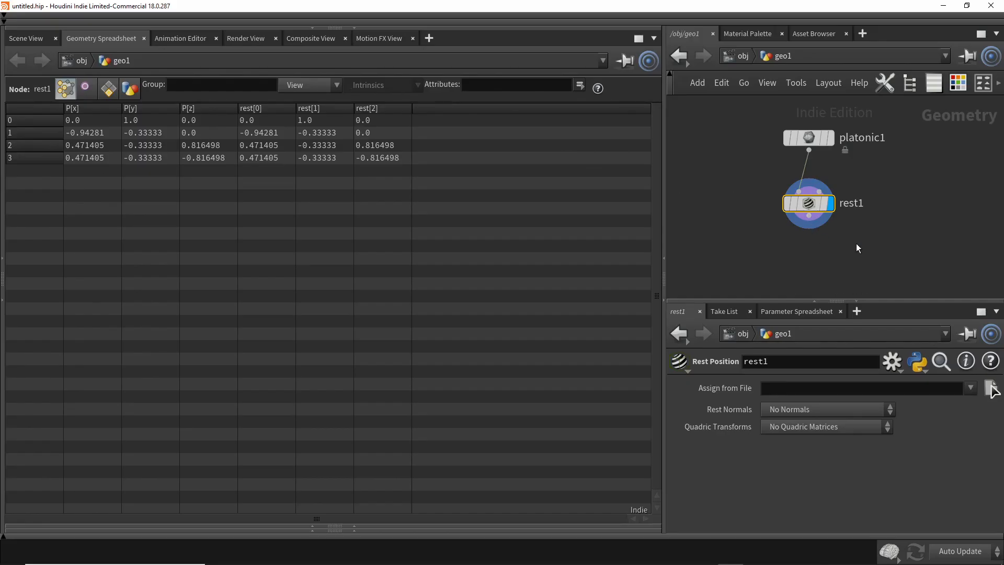
pyautogui.click(856, 243)
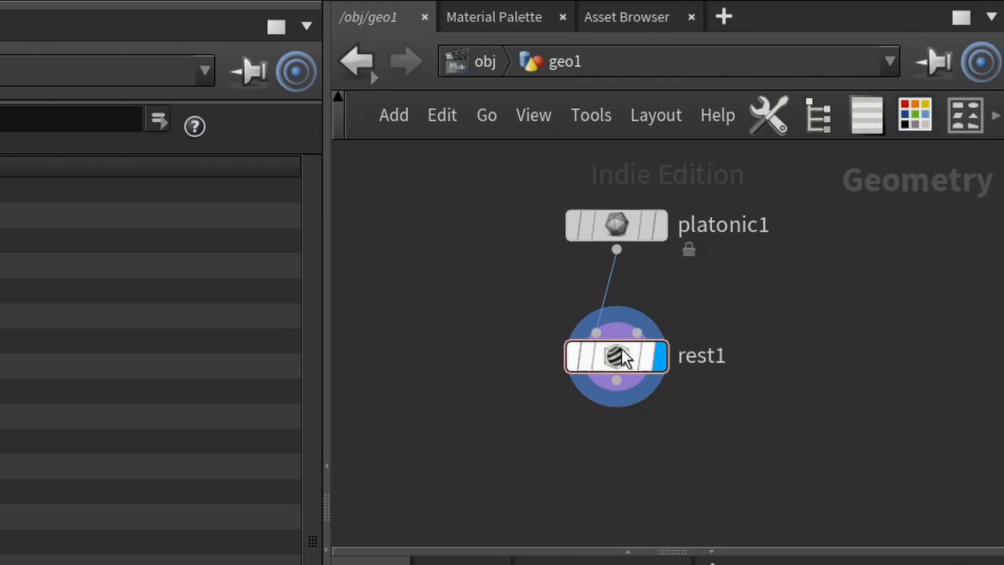
pyautogui.click(627, 356)
# Flip between platonic1 and rest1 to compare rest attributes, ending back in the Scene View
pyautogui.press('pageup')
pyautogui.press('pagedown')
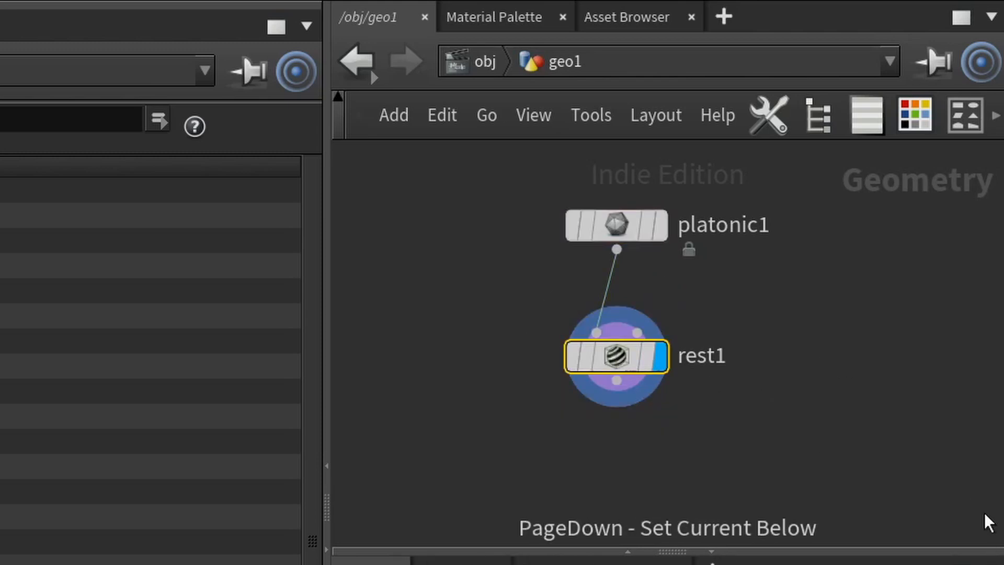
pyautogui.press('pageup')
pyautogui.press('pagedown')
pyautogui.press('pageup')
pyautogui.press('pagedown')
pyautogui.press('pageup')
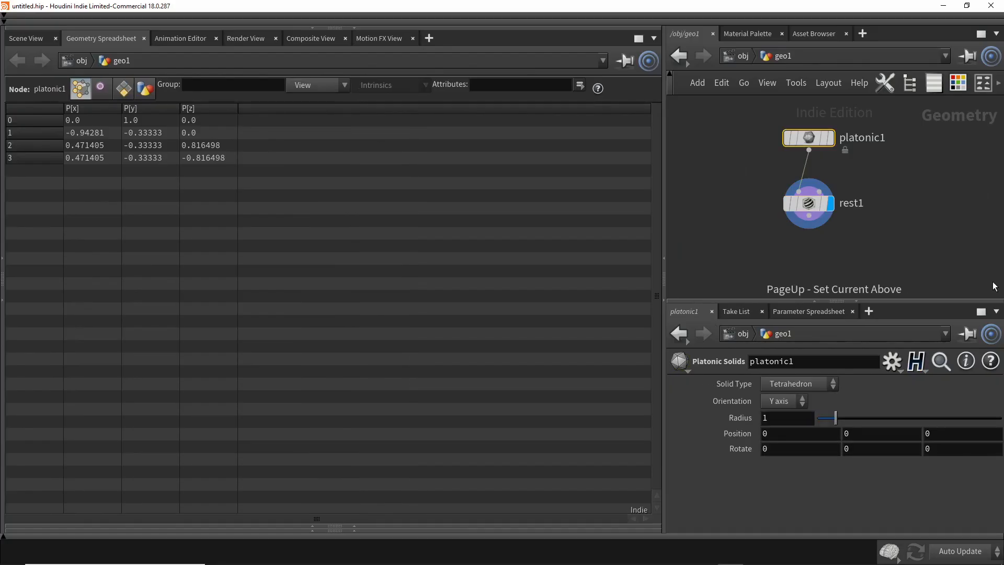
pyautogui.press('pagedown')
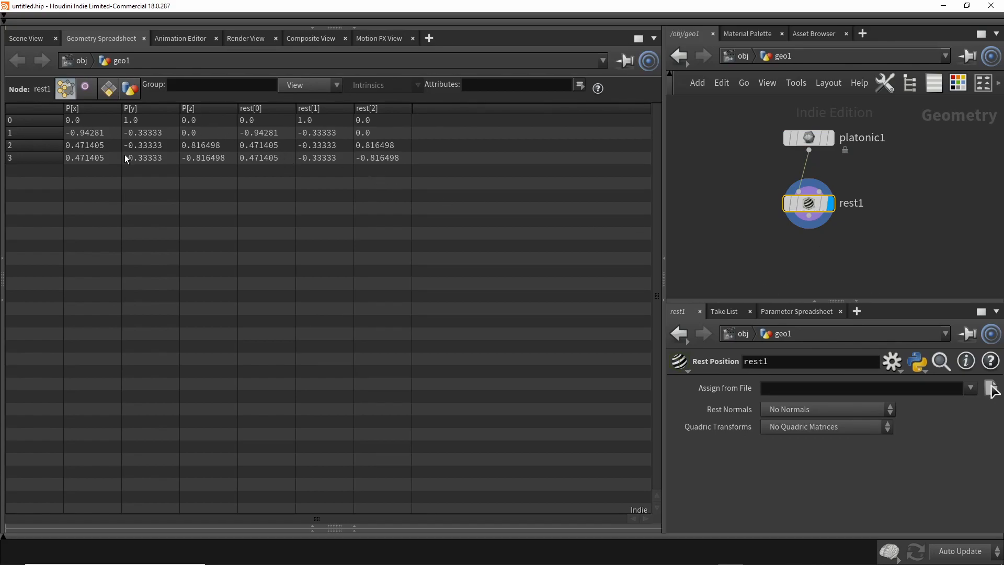
pyautogui.click(26, 38)
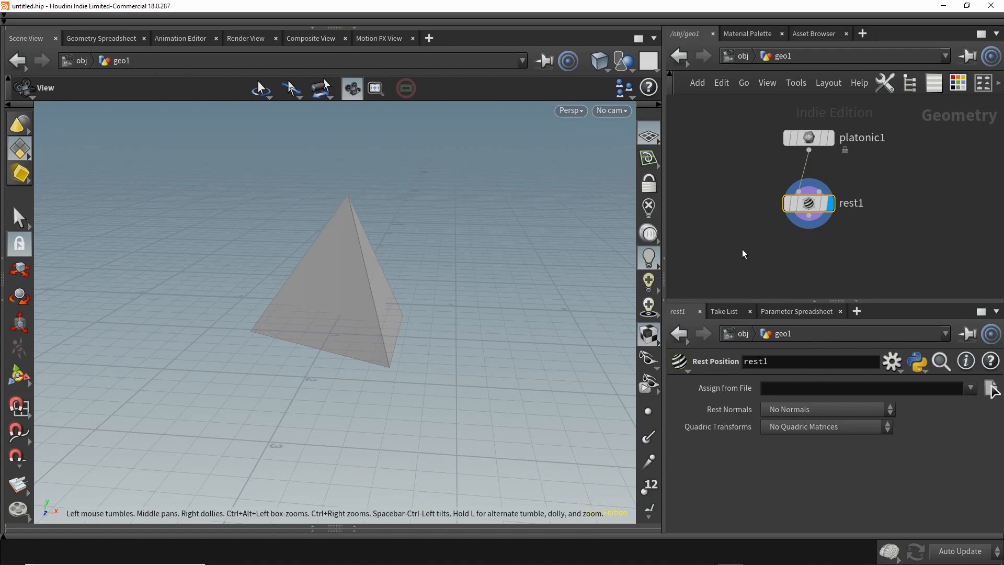
pyautogui.moveTo(807, 203)
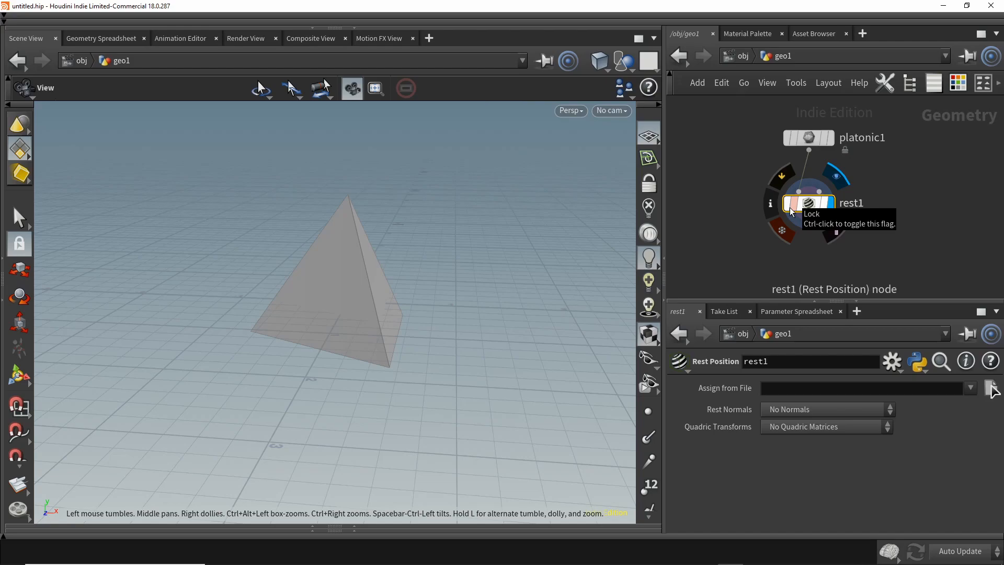
# Select the tetrahedron's apex point and drag it along X in a new Edit node to x 1.16664
pyautogui.press('s')
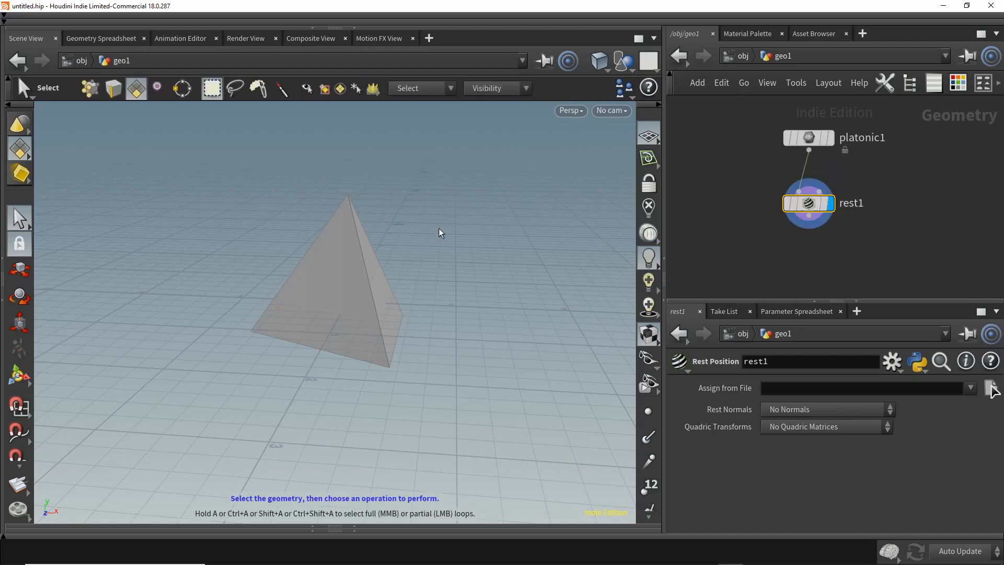
pyautogui.press('2')
pyautogui.click(349, 197)
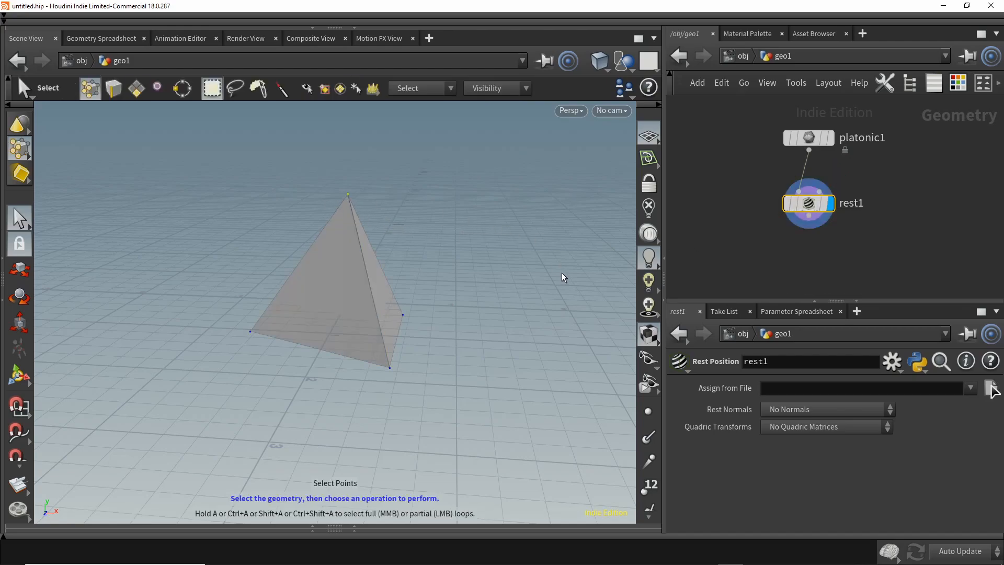
pyautogui.press('t')
pyautogui.moveTo(395, 200); pyautogui.dragTo(486, 196)
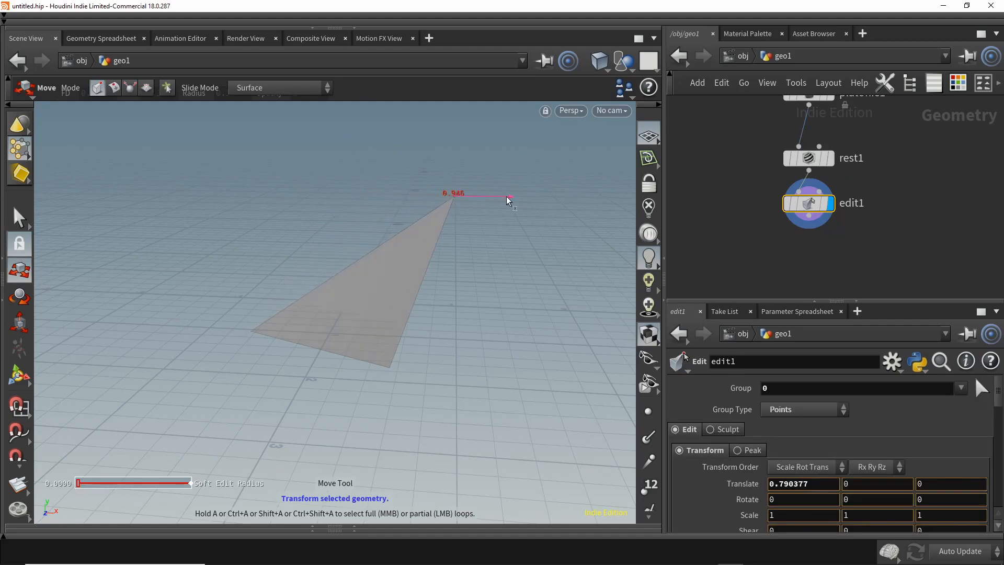
pyautogui.keyDown('alt'); pyautogui.moveTo(471, 235); pyautogui.dragTo(565, 255); pyautogui.keyUp('alt')
pyautogui.press('s')
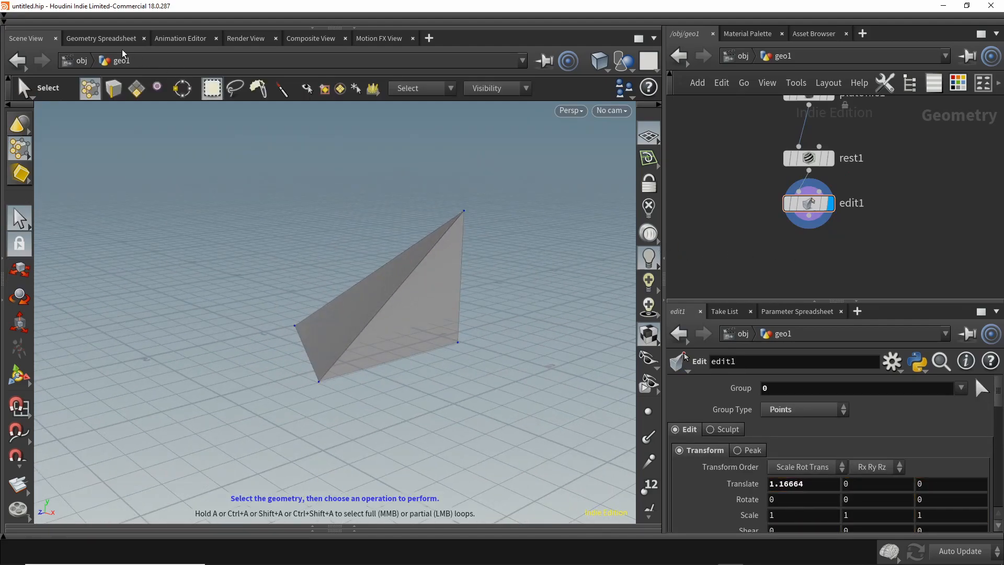
# In the spreadsheet, flip between rest1 and edit1 to compare moved positions against the stored rest values
pyautogui.click(100, 38)
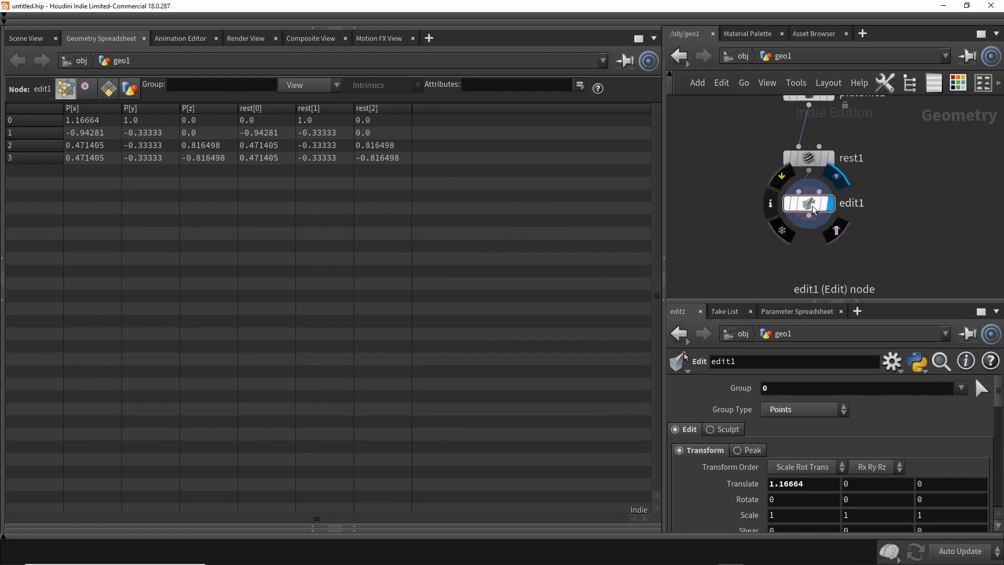
pyautogui.moveTo(808, 202); pyautogui.dragTo(809, 217)
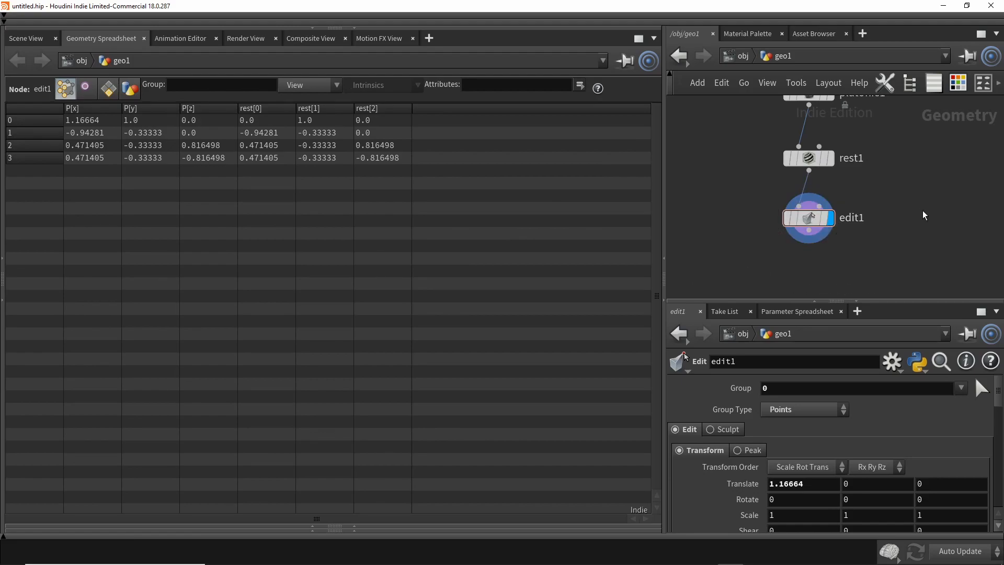
pyautogui.moveTo(895, 184); pyautogui.dragTo(885, 229)
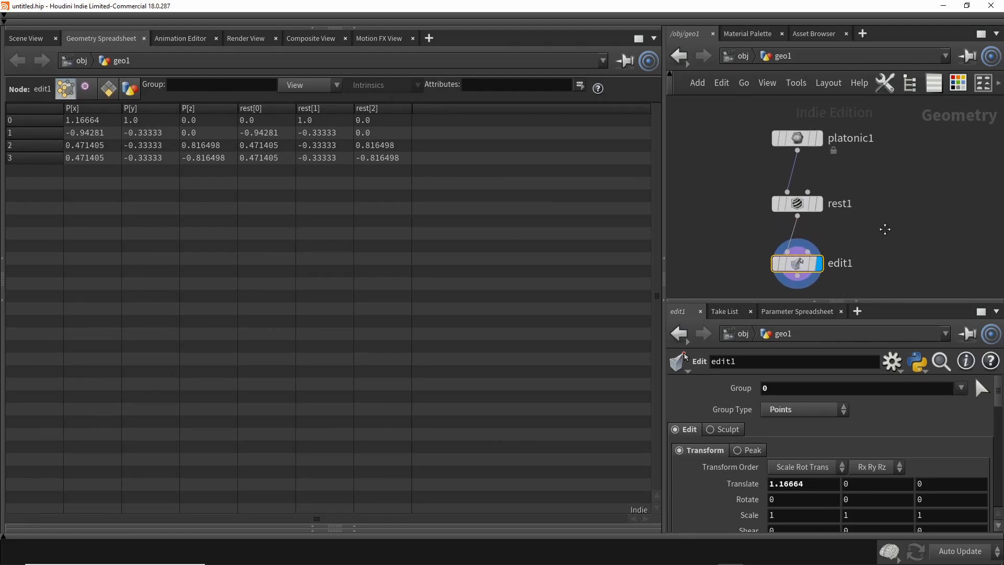
pyautogui.press('pageup')
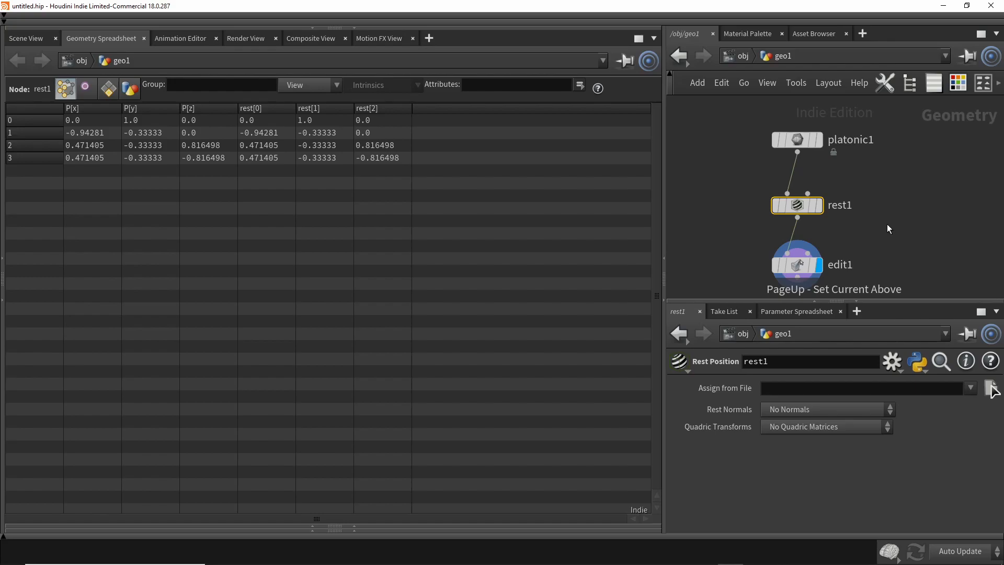
pyautogui.press('pagedown')
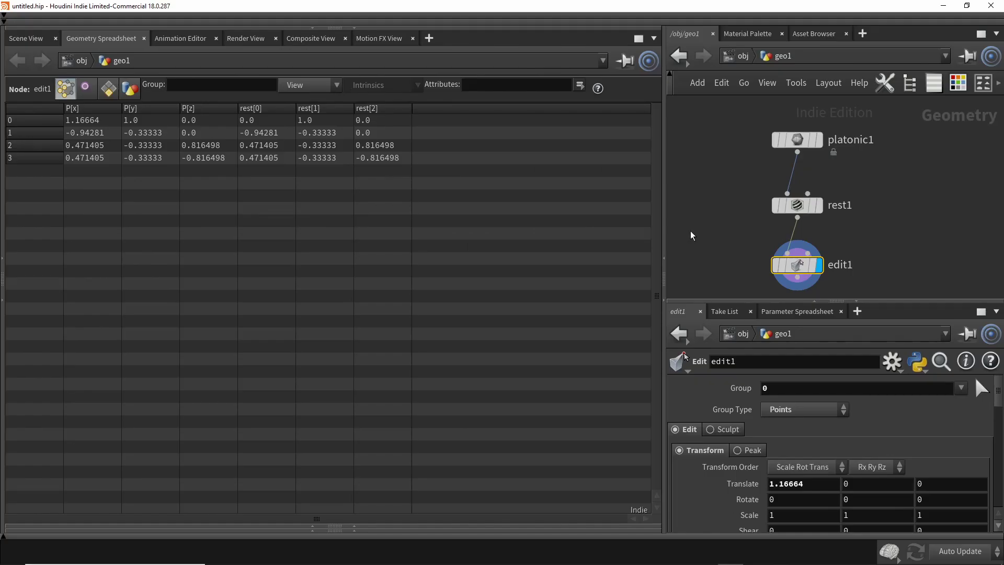
pyautogui.press('pageup')
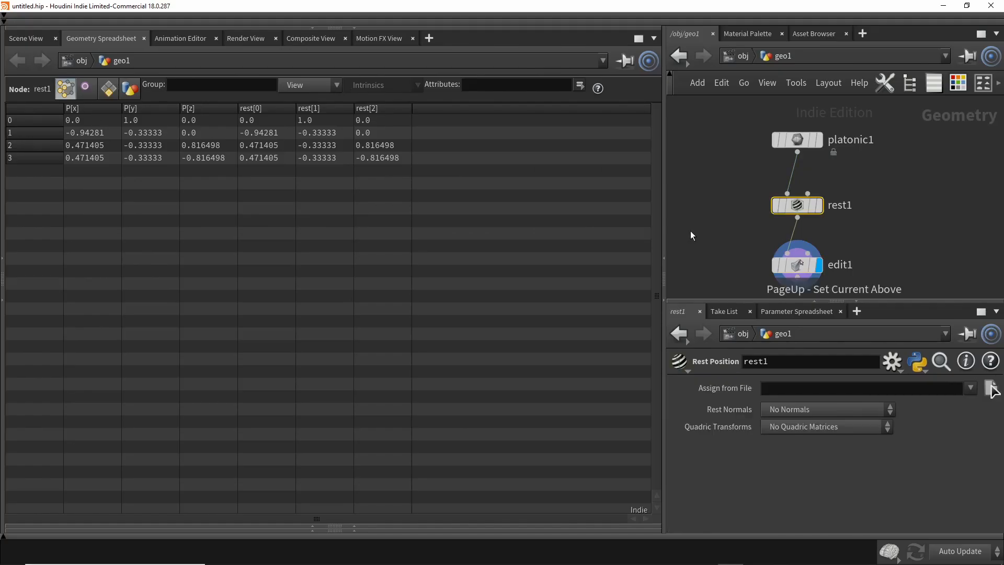
pyautogui.press('pagedown')
pyautogui.press('pageup')
pyautogui.press('pagedown')
pyautogui.press('pageup')
pyautogui.press('pagedown')
pyautogui.press('pageup')
pyautogui.press('pagedown')
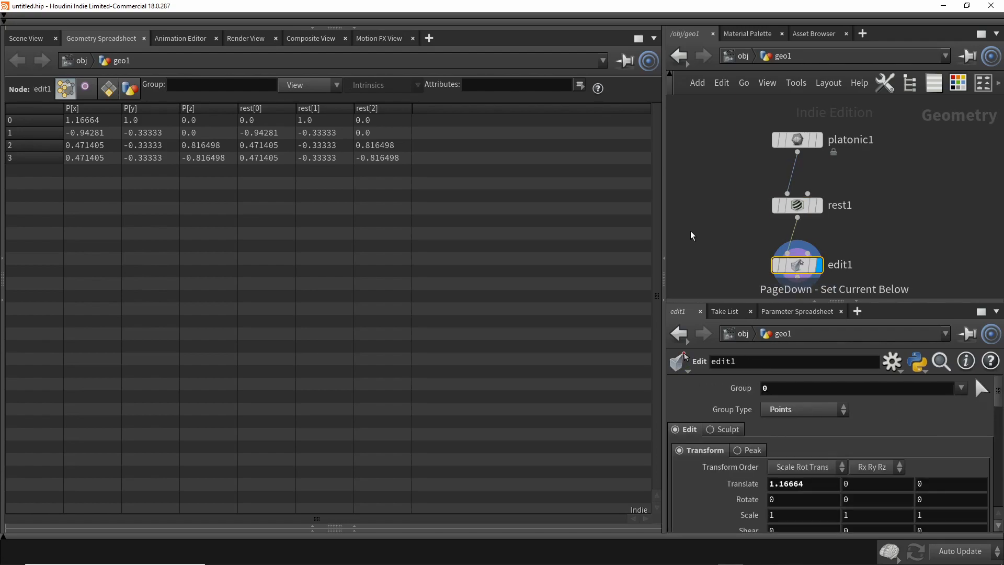
# Move the tetrahedron's left corner outward and its bottom corner to the right in the Scene View
pyautogui.click(26, 38)
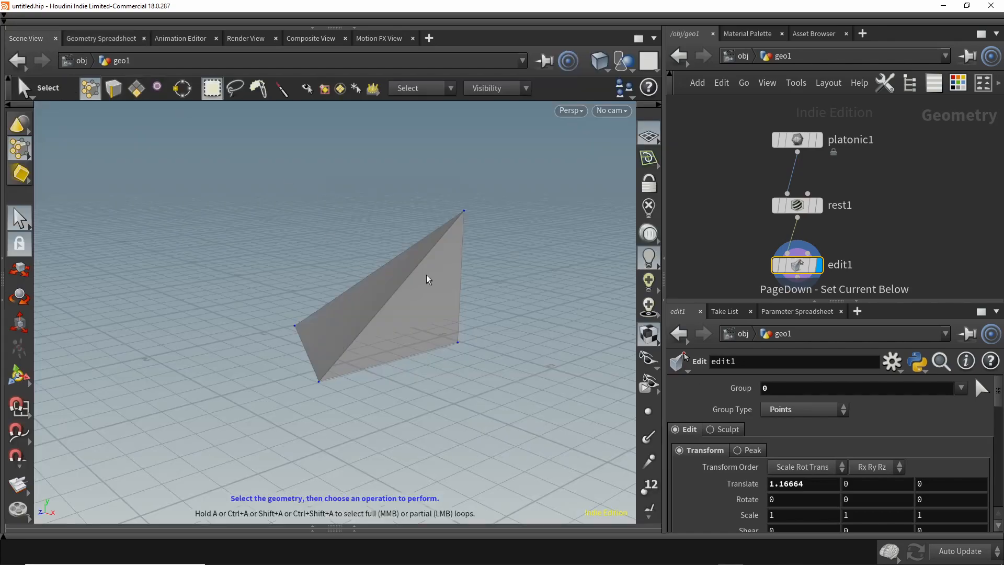
pyautogui.press('s')
pyautogui.click(304, 338)
pyautogui.moveTo(298, 325); pyautogui.dragTo(250, 284)
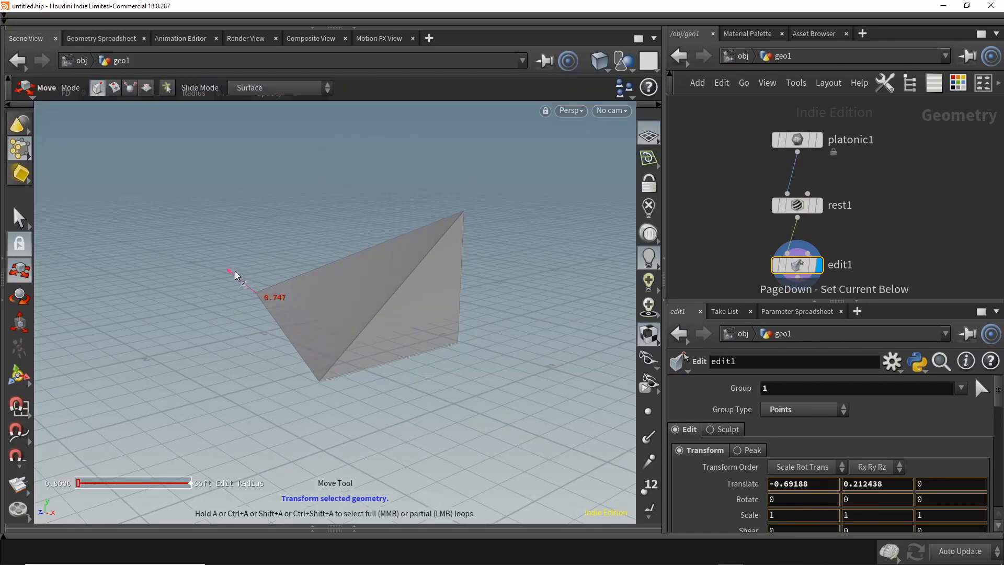
pyautogui.press('s')
pyautogui.click(322, 383)
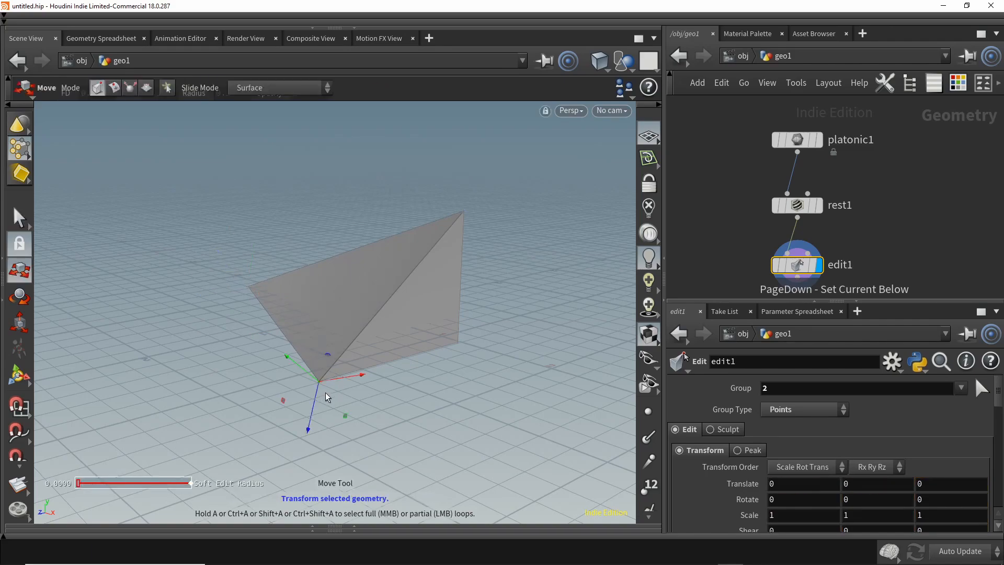
pyautogui.moveTo(338, 388); pyautogui.dragTo(372, 369)
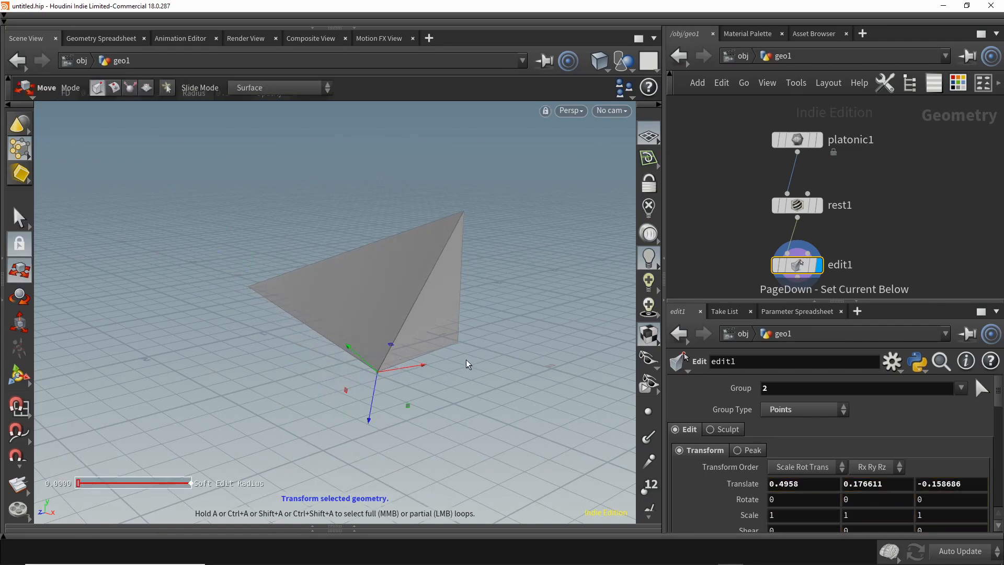
pyautogui.press('s')
# Nudge the right corner point, orbit the distorted shape, and make rest1 current to overlay the original
pyautogui.click(460, 345)
pyautogui.press('s')
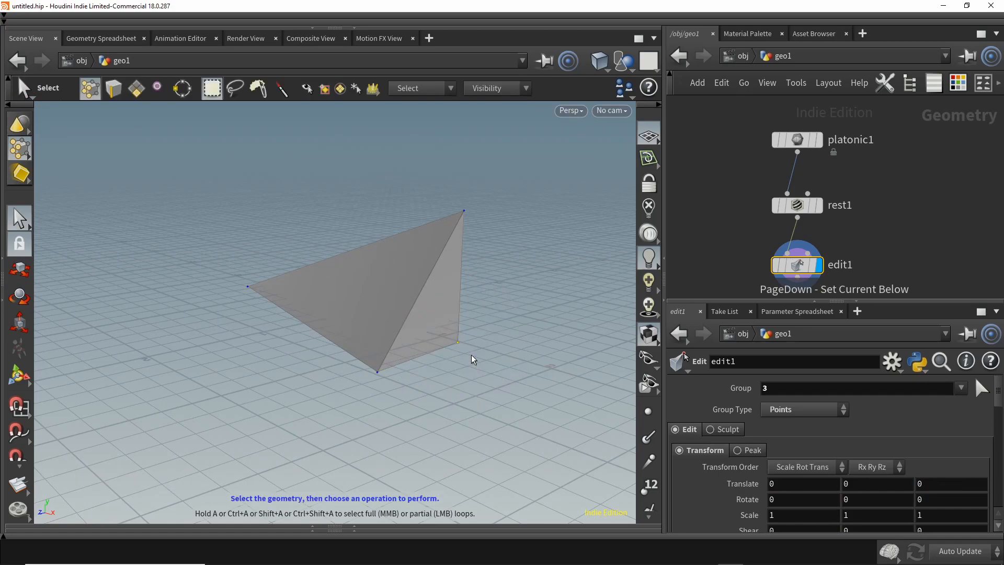
pyautogui.click(471, 359)
pyautogui.moveTo(471, 358)
pyautogui.mouseDown()
pyautogui.moveTo(459, 345)
pyautogui.moveTo(469, 372)
pyautogui.mouseUp()
pyautogui.press('Escape')
pyautogui.press('Escape')
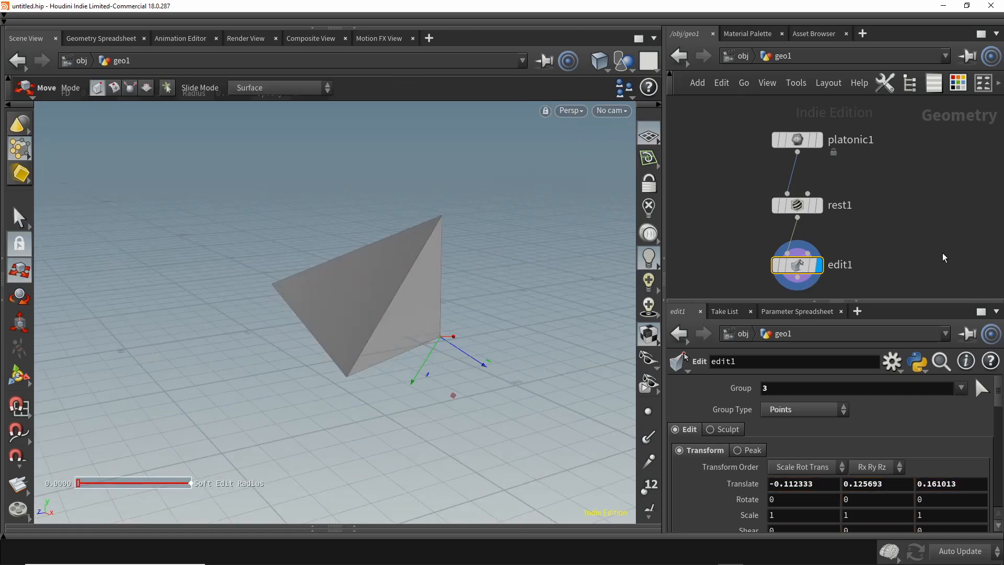
pyautogui.moveTo(949, 260); pyautogui.dragTo(908, 207, button='middle')
pyautogui.click(765, 161)
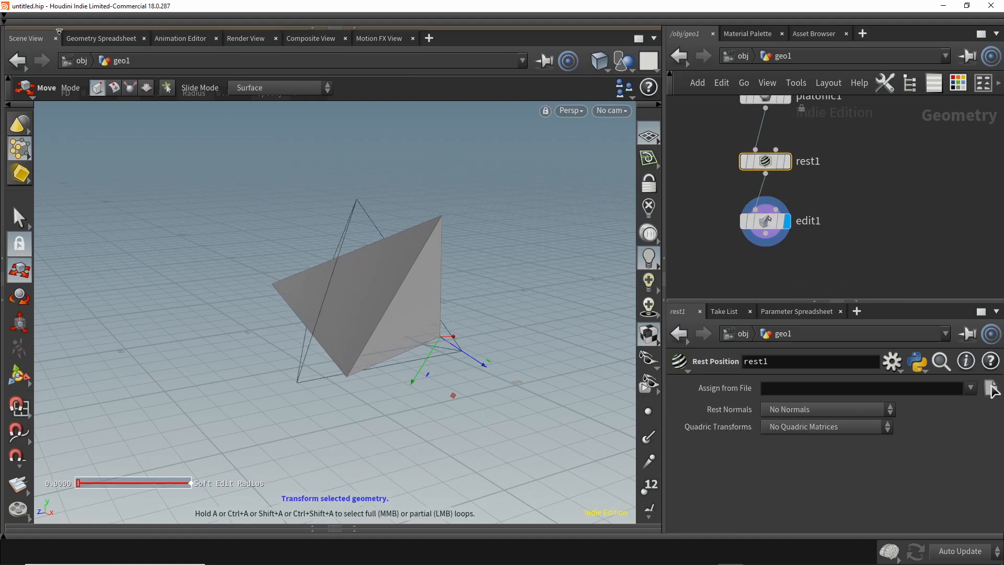
pyautogui.click(88, 39)
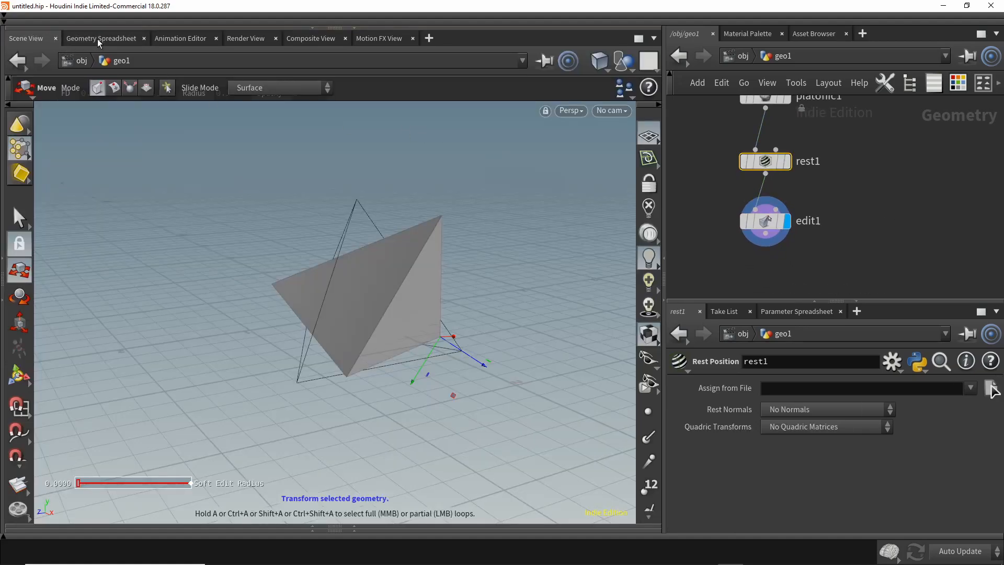
# In the Geometry Spreadsheet flip between rest1 and edit1 point values, ending on rest1
pyautogui.click(100, 39)
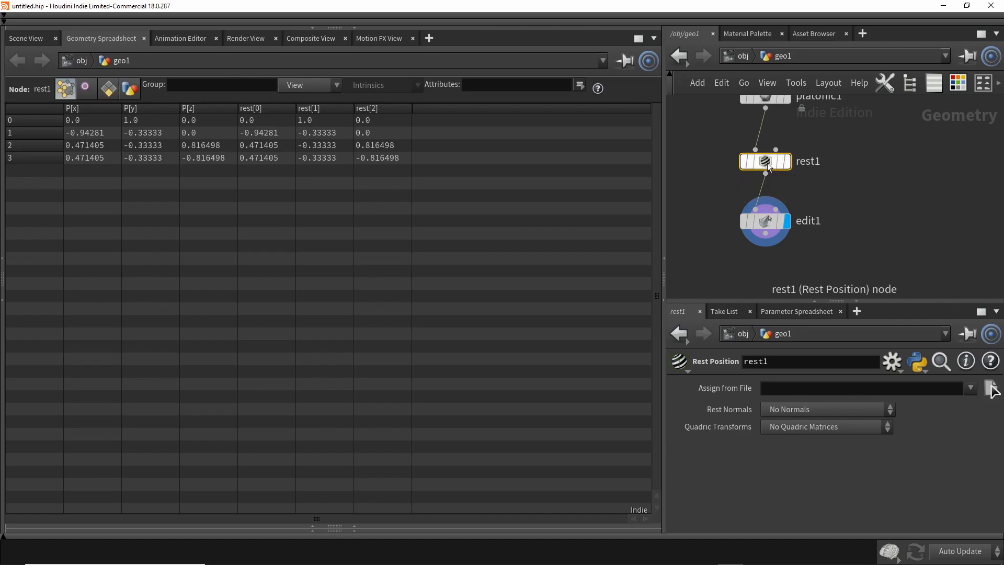
pyautogui.press('pagedown')
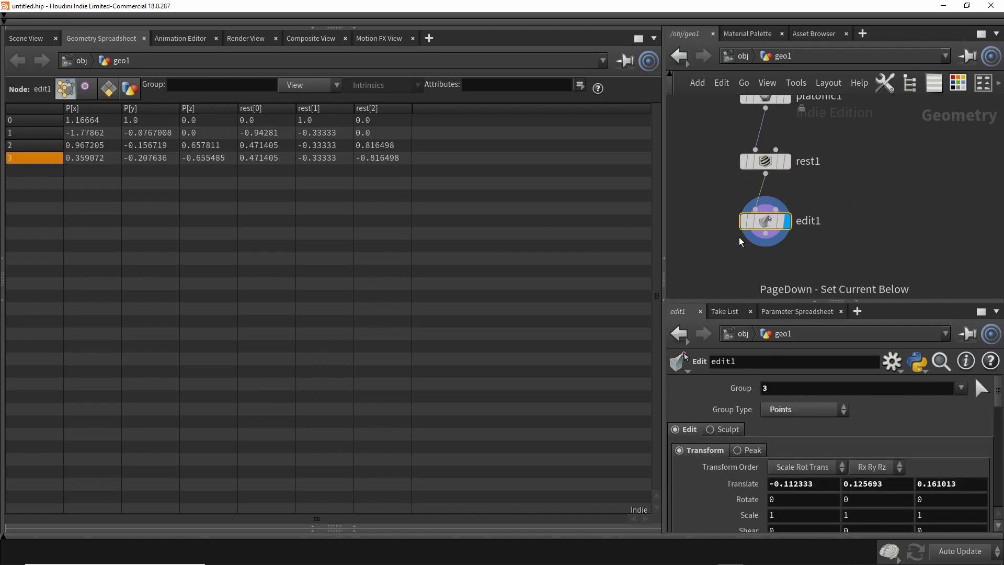
pyautogui.press('pageup')
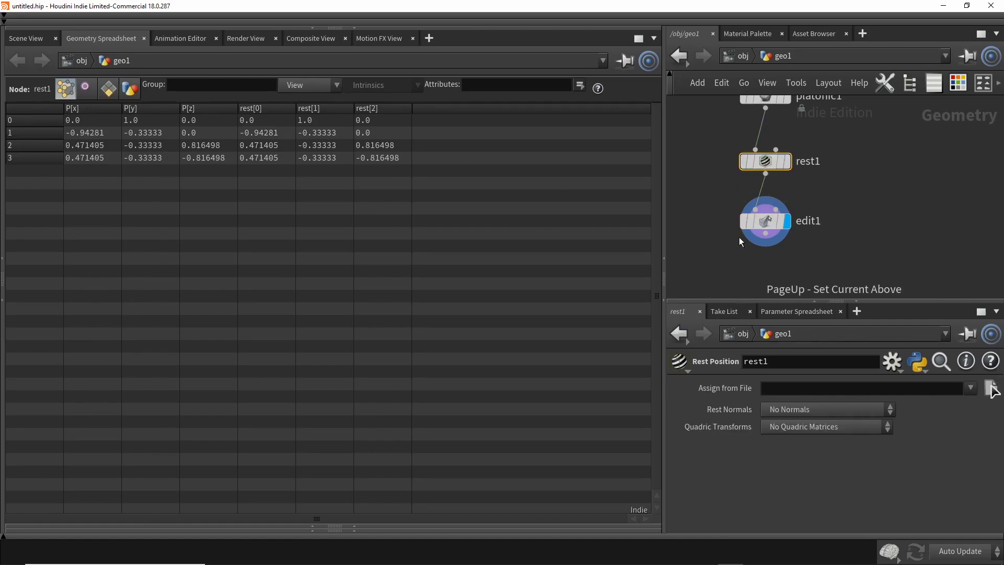
pyautogui.press('pagedown')
pyautogui.press('pageup')
pyautogui.press('pagedown')
pyautogui.press('pageup')
pyautogui.press('pagedown')
pyautogui.press('pageup')
pyautogui.press('pagedown')
pyautogui.scroll(-2, 785, 197)
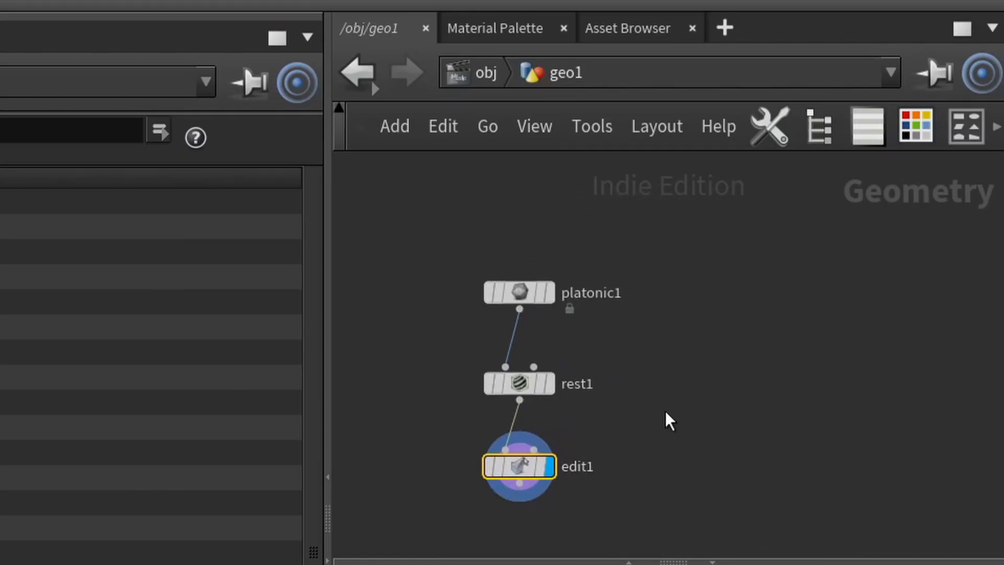
pyautogui.scroll(2, 664, 410)
pyautogui.click(480, 373)
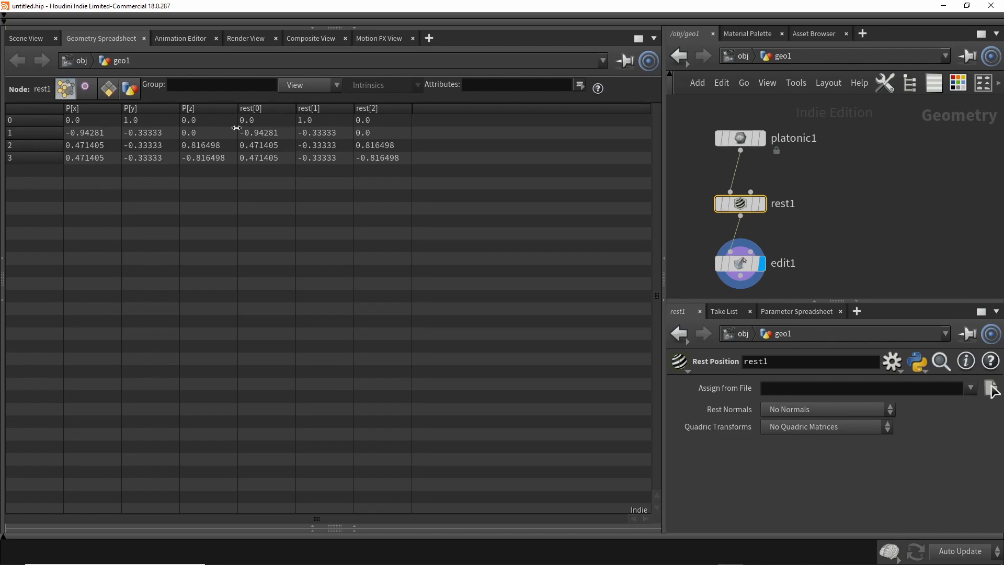
# Move platonic1 up and create a Point Wrangle from it, placed level with rest1
pyautogui.moveTo(740, 140)
pyautogui.mouseDown()
pyautogui.moveTo(803, 131)
pyautogui.moveTo(864, 178)
pyautogui.mouseUp()
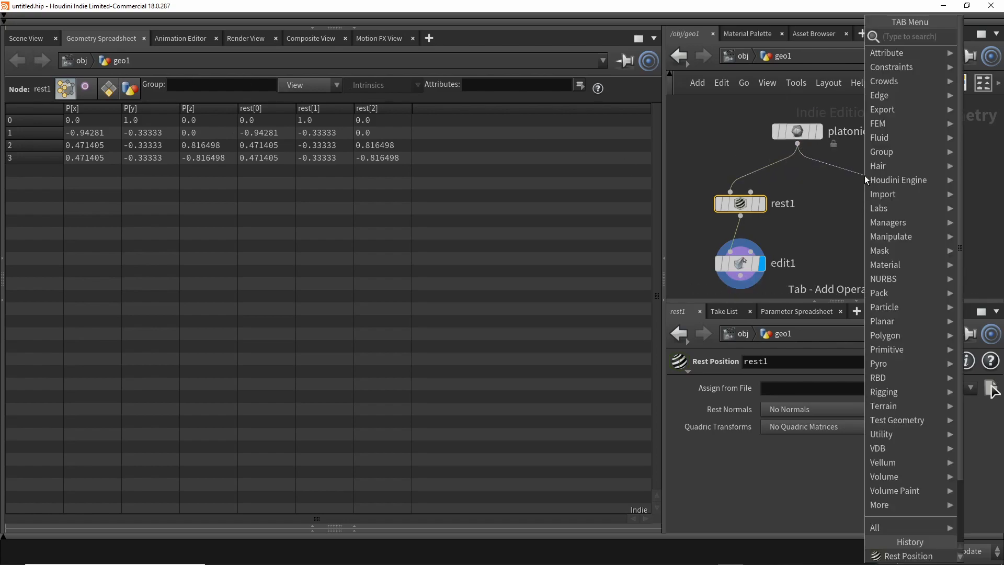
pyautogui.write('wrangle')
pyautogui.press('Down')
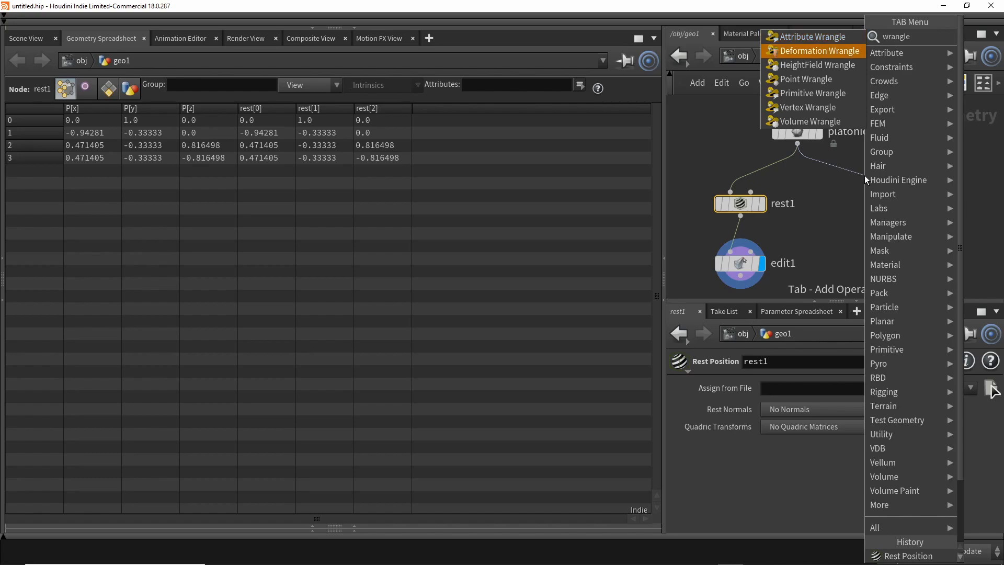
pyautogui.press('Down')
pyautogui.press('Down')
pyautogui.press('Return')
pyautogui.moveTo(864, 183); pyautogui.dragTo(865, 202)
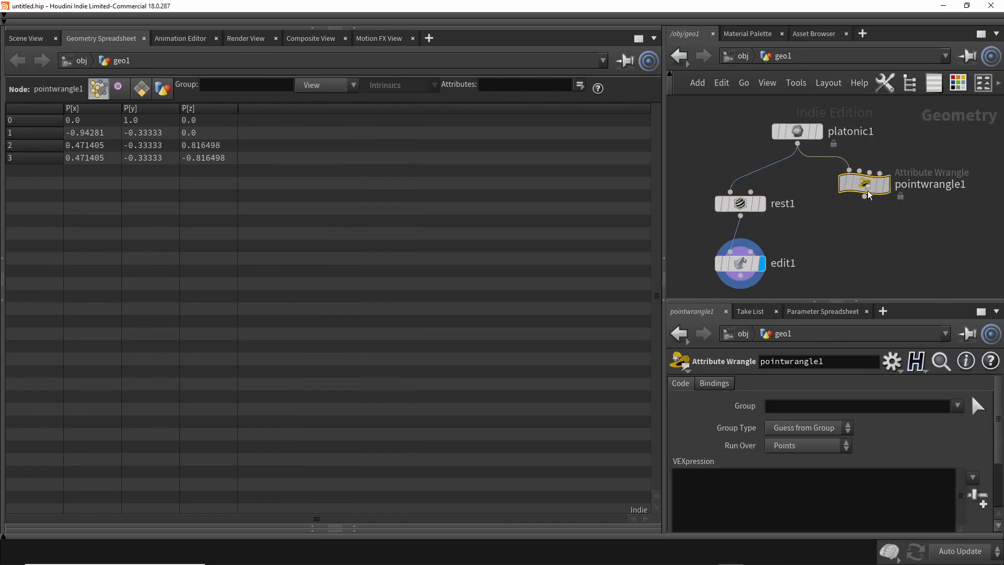
pyautogui.click(777, 499)
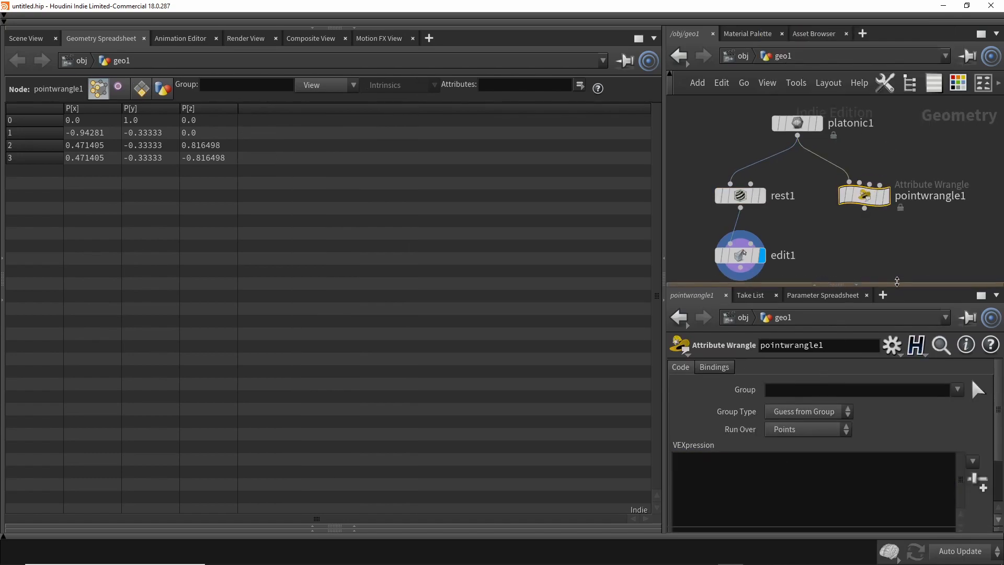
pyautogui.moveTo(834, 302); pyautogui.dragTo(835, 227)
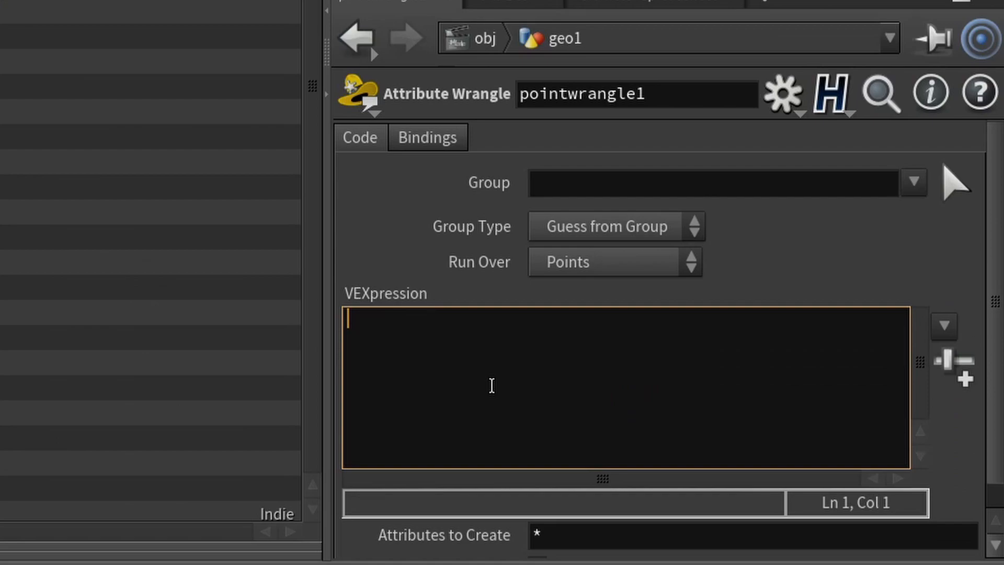
pyautogui.write('@re')
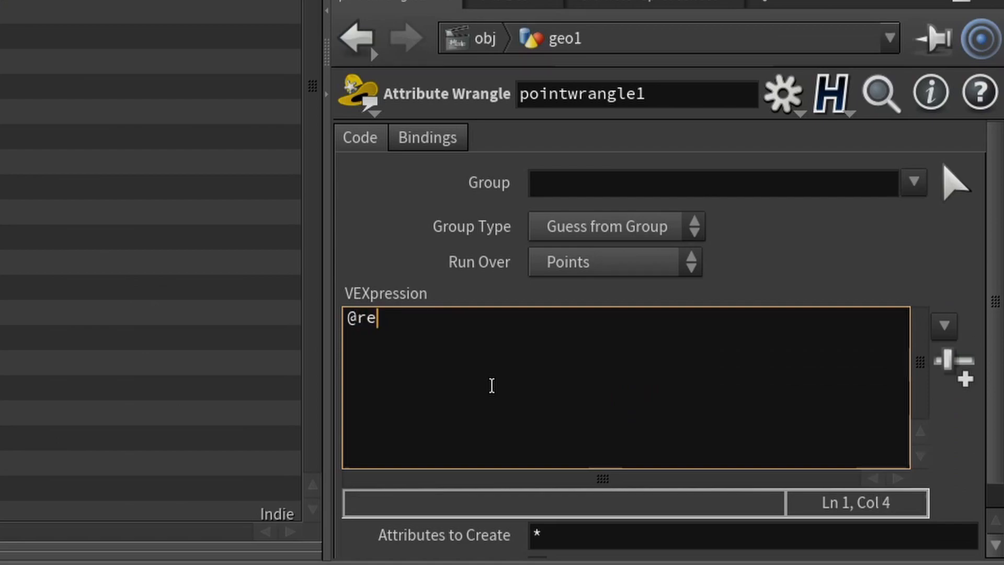
pyautogui.write('st')
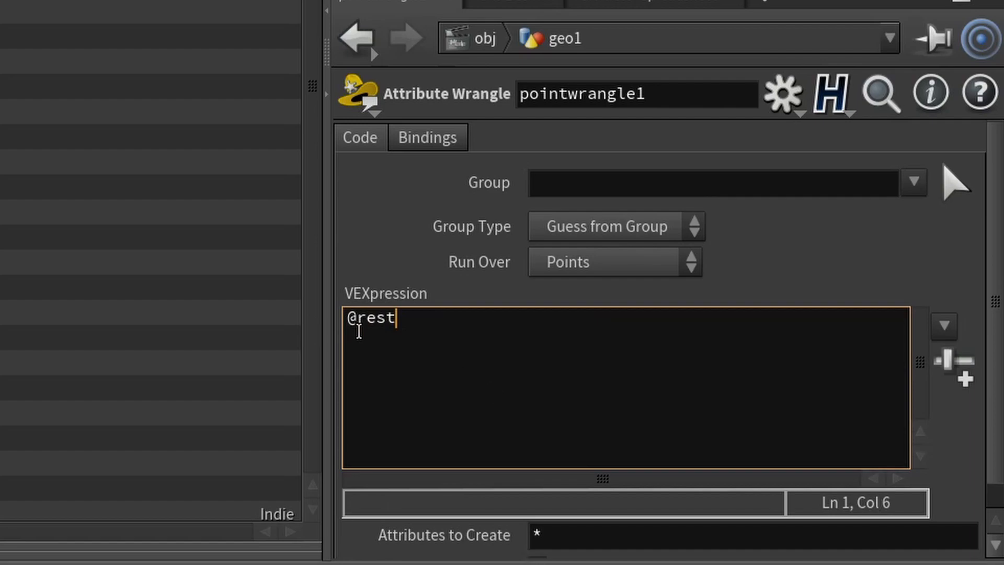
pyautogui.click(349, 317)
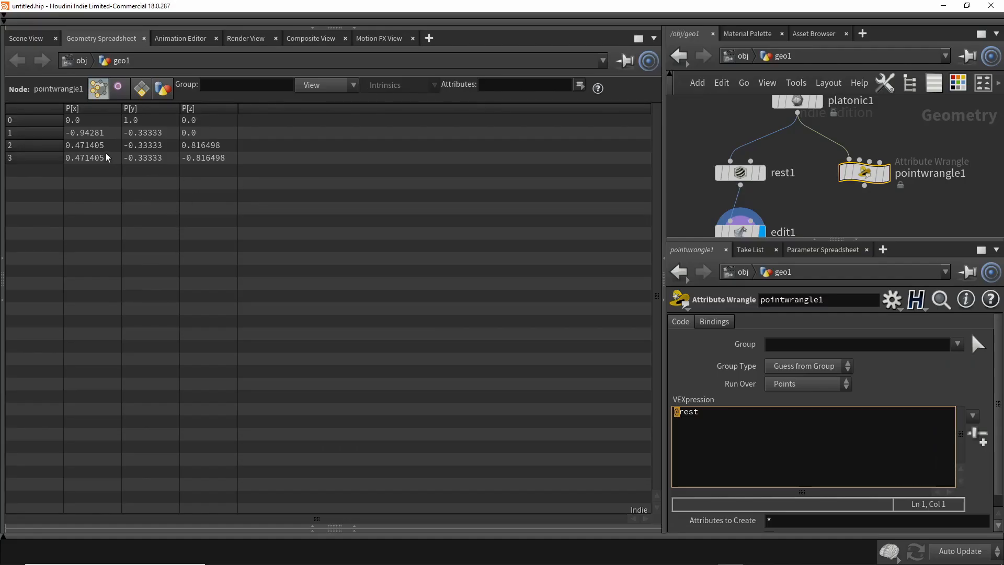
pyautogui.click(745, 414)
pyautogui.write('@P;')
pyautogui.click(847, 210)
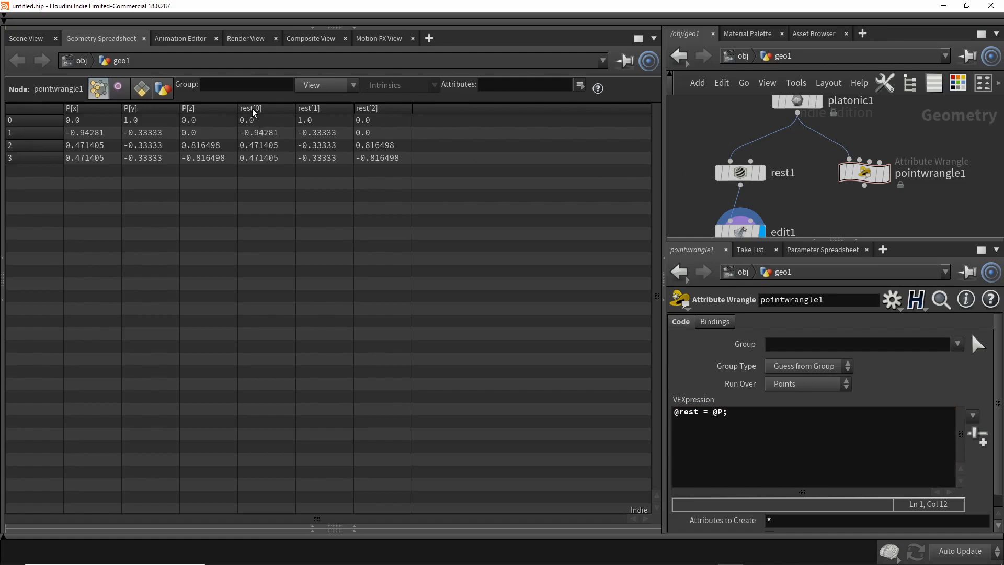
# Alternate between rest1 and pointwrangle1 to confirm identical rest values in the spreadsheet
pyautogui.click(739, 173)
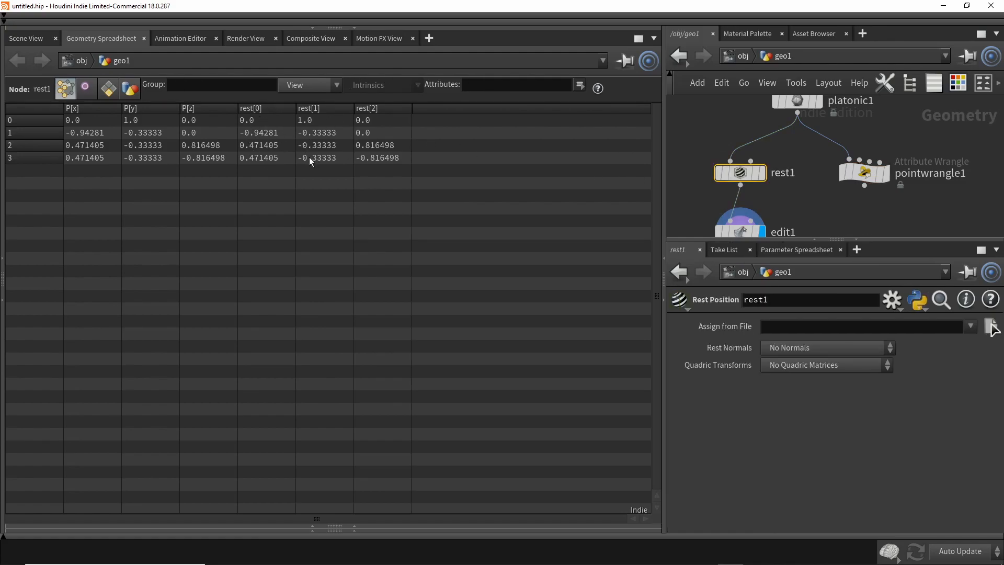
pyautogui.click(865, 173)
pyautogui.moveTo(740, 172)
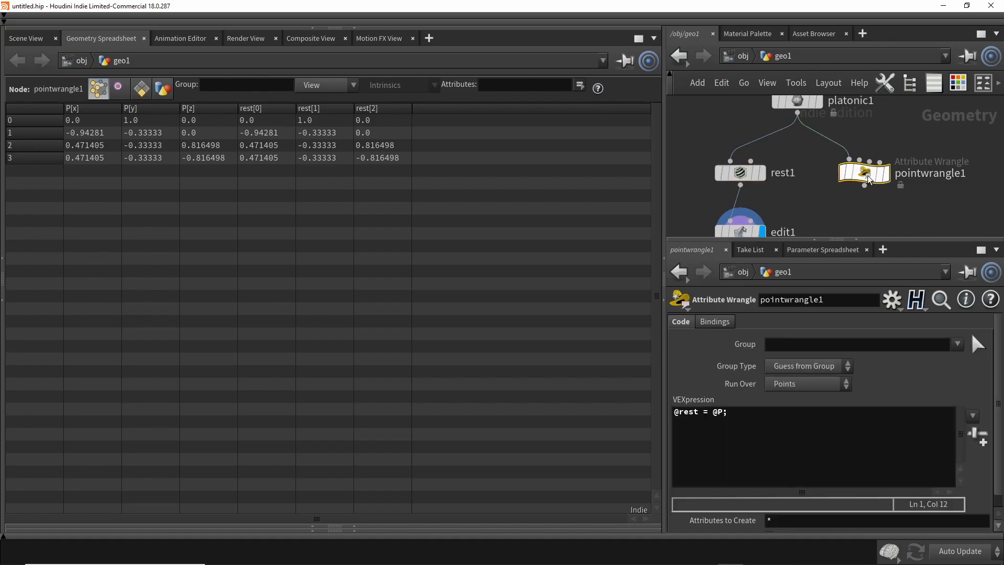
pyautogui.click(740, 174)
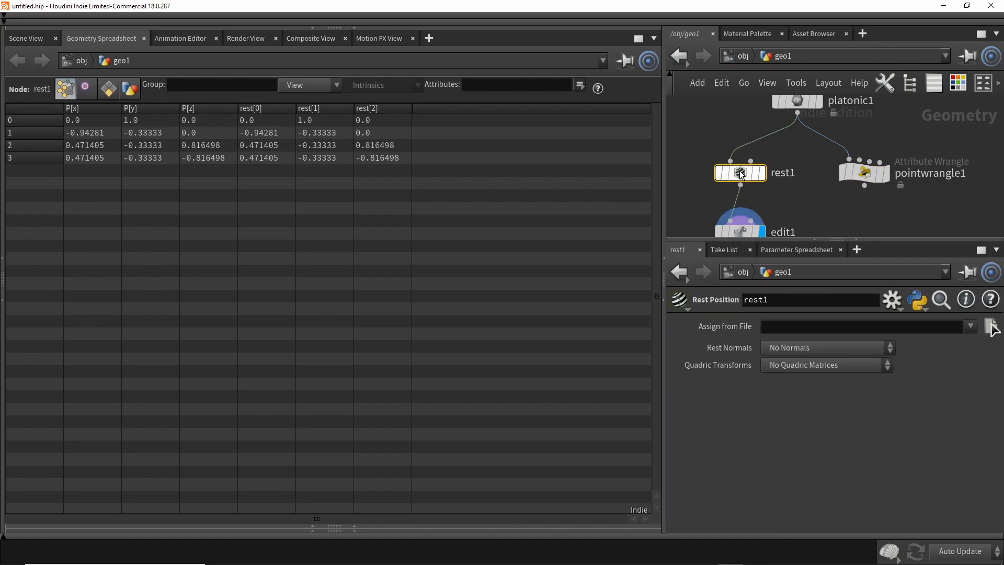
pyautogui.click(865, 172)
pyautogui.click(739, 175)
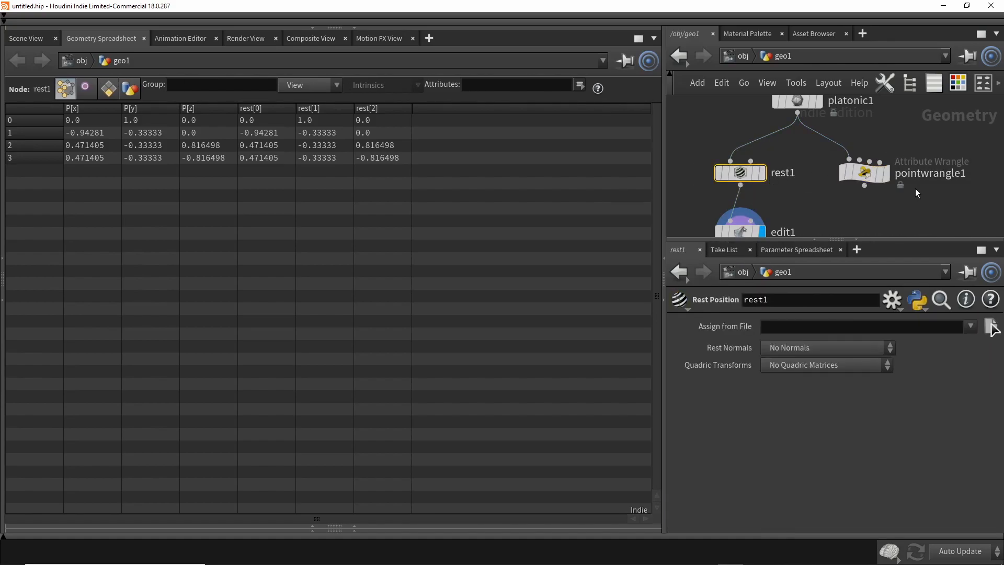
pyautogui.click(867, 175)
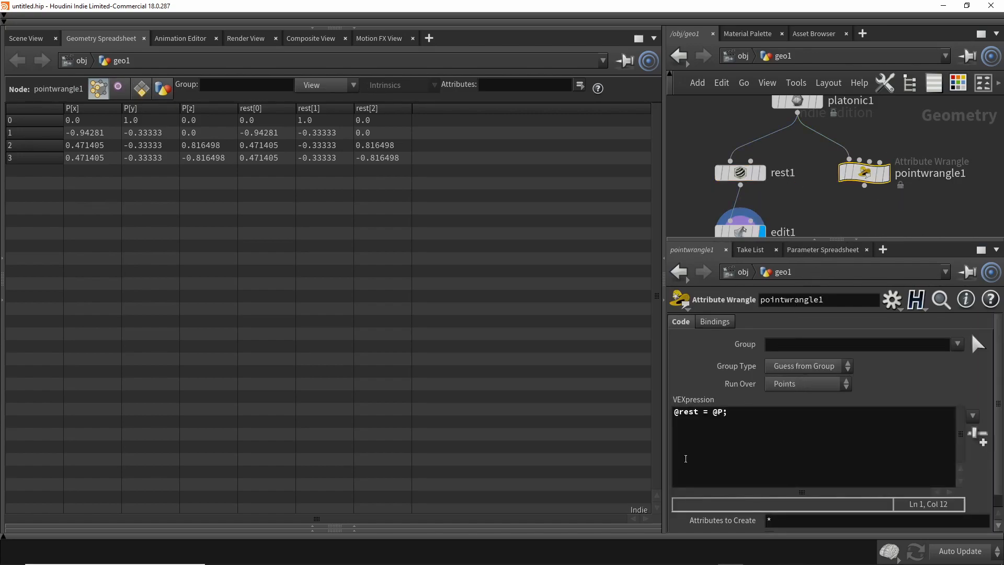
# Select and then deselect the wrangle's line of VEX code
pyautogui.click(746, 409)
pyautogui.moveTo(745, 411); pyautogui.dragTo(658, 419)
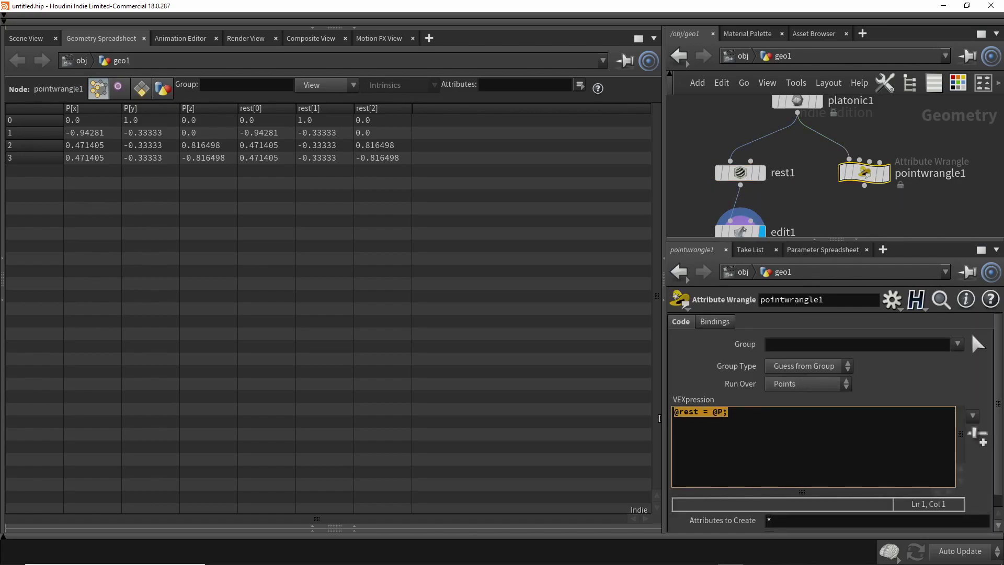
pyautogui.click(757, 424)
pyautogui.press('Home')
pyautogui.moveTo(680, 418); pyautogui.dragTo(663, 414)
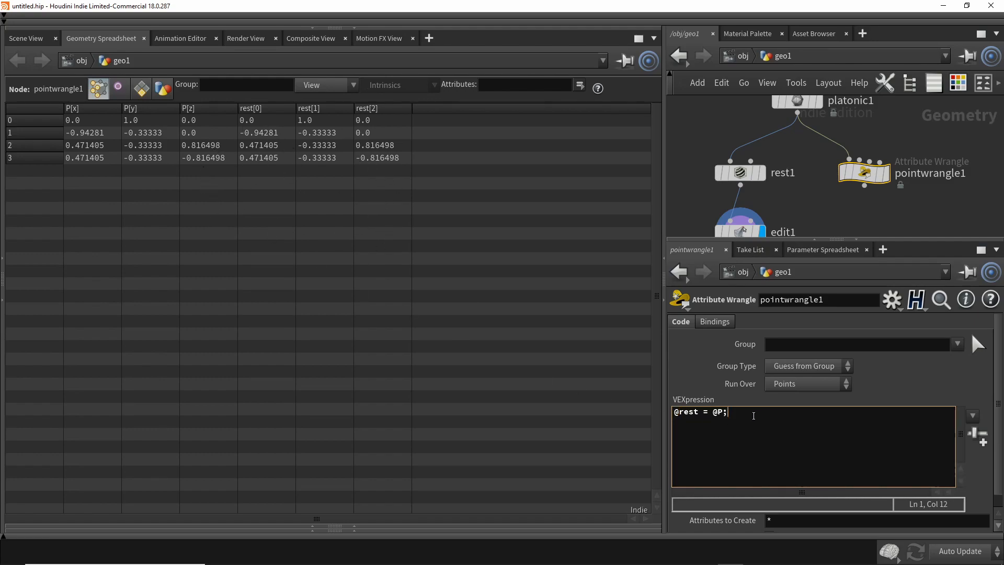
pyautogui.write('vector')
pyautogui.hotkey('ctrl', 'Return')
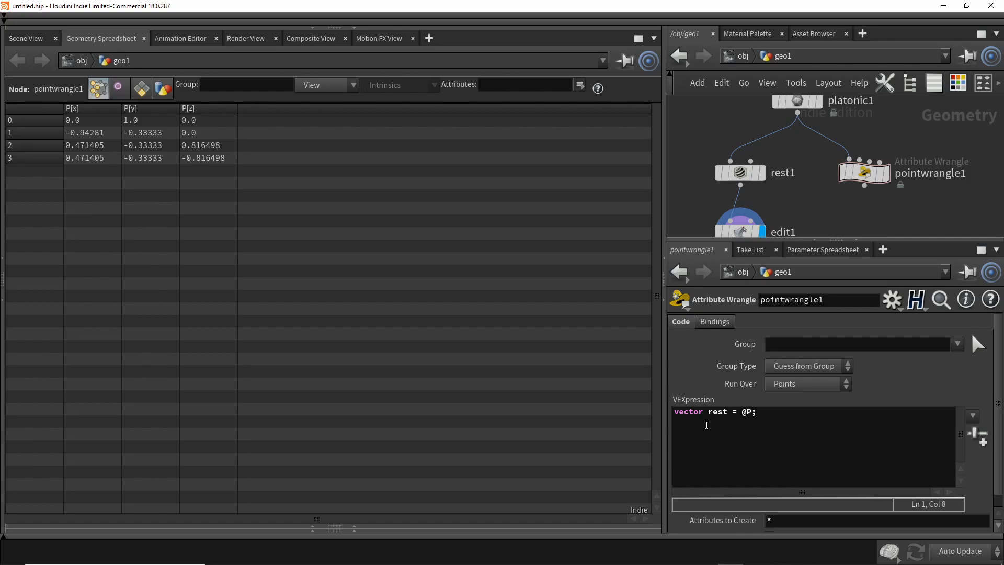
pyautogui.click(708, 417)
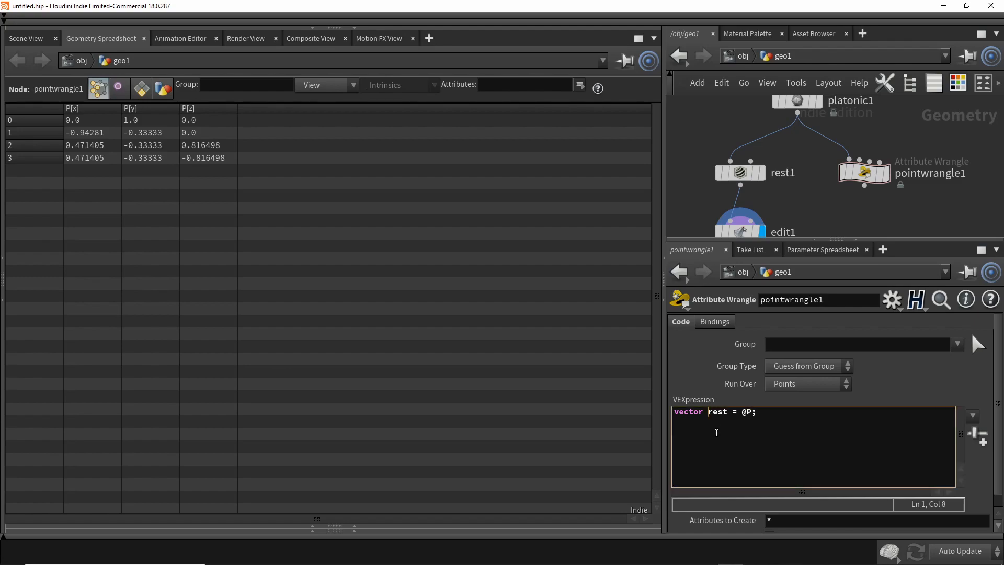
pyautogui.hotkey('shift', 'Home')
pyautogui.write('@')
pyautogui.hotkey('ctrl', 'Return')
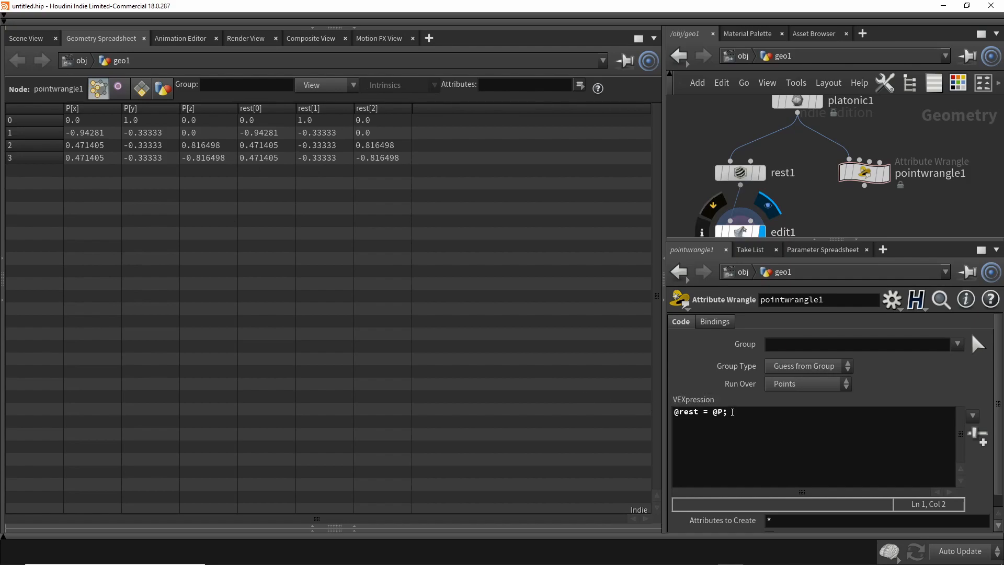
pyautogui.click(846, 476)
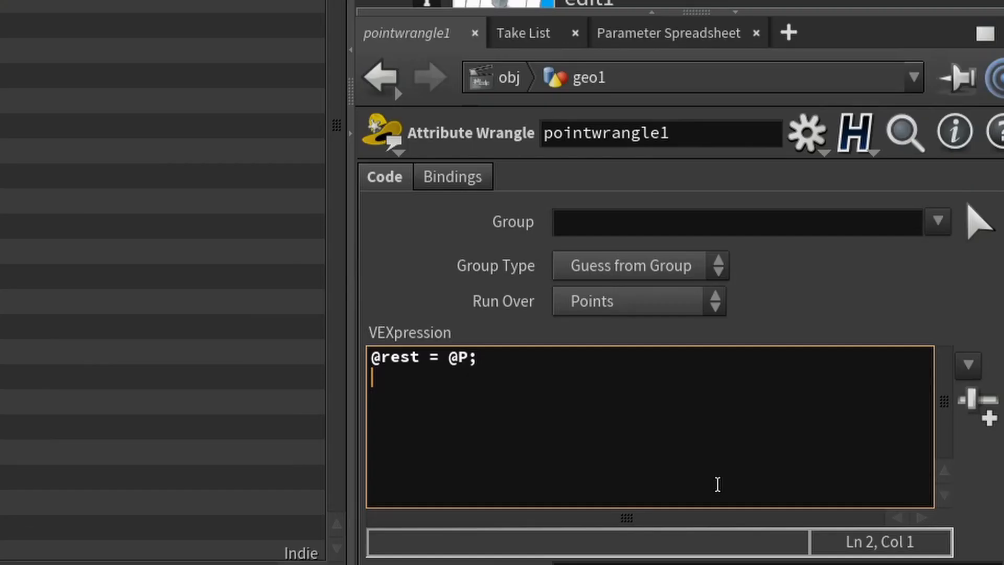
pyautogui.write('fl')
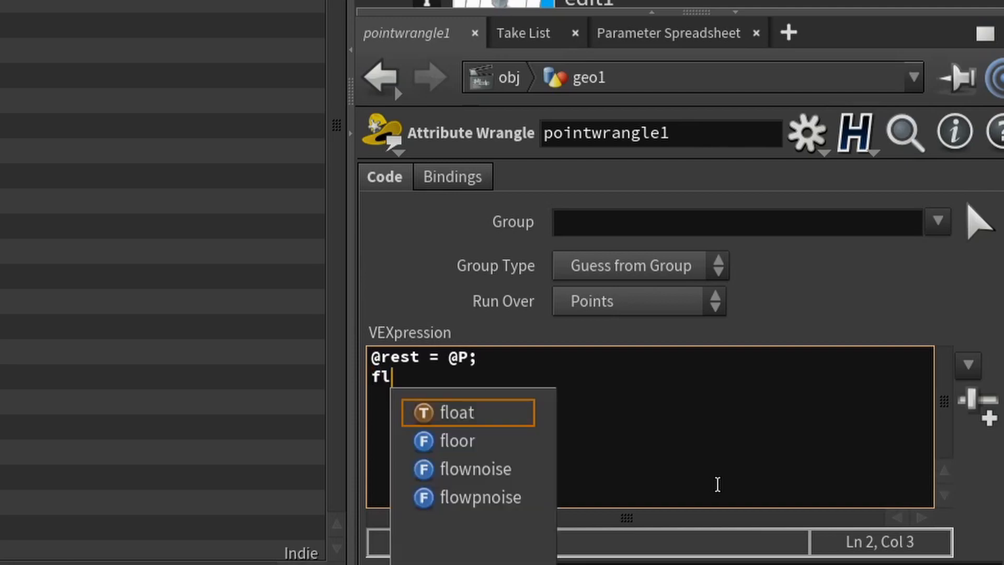
pyautogui.write('oat @te')
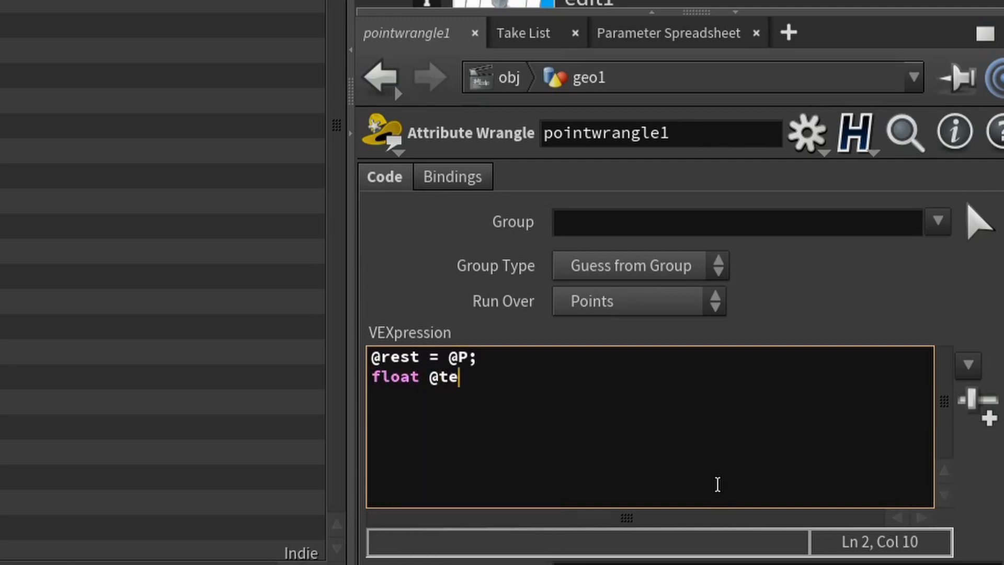
pyautogui.write('st_attribute = ')
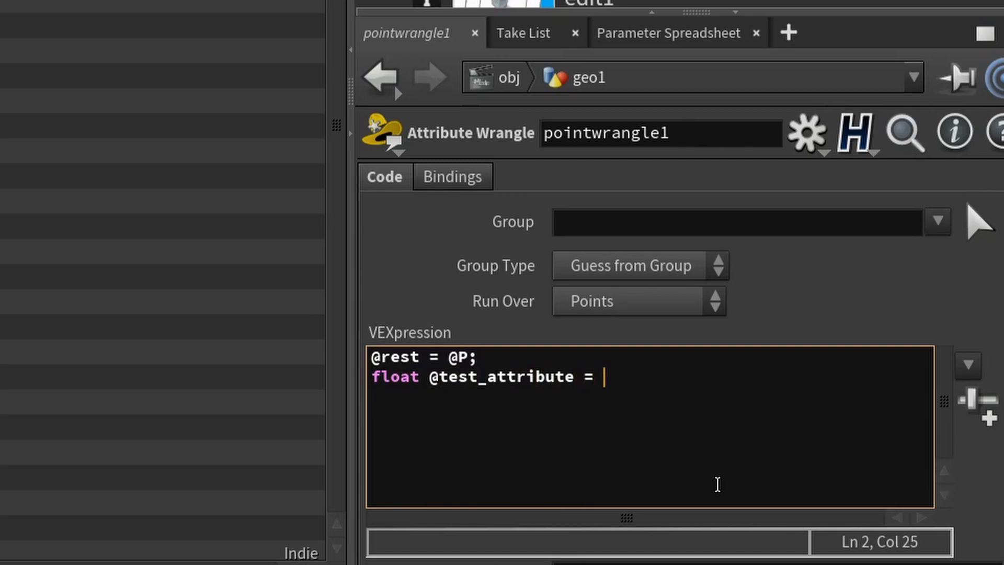
pyautogui.write('0.0;')
# Delete the 'float test_attribute' line from the point wrangle's VEXpression
pyautogui.press('BackSpace')
pyautogui.press('BackSpace')
pyautogui.press('BackSpace')
pyautogui.press('BackSpace')
pyautogui.write('3.14')
pyautogui.write('159;')
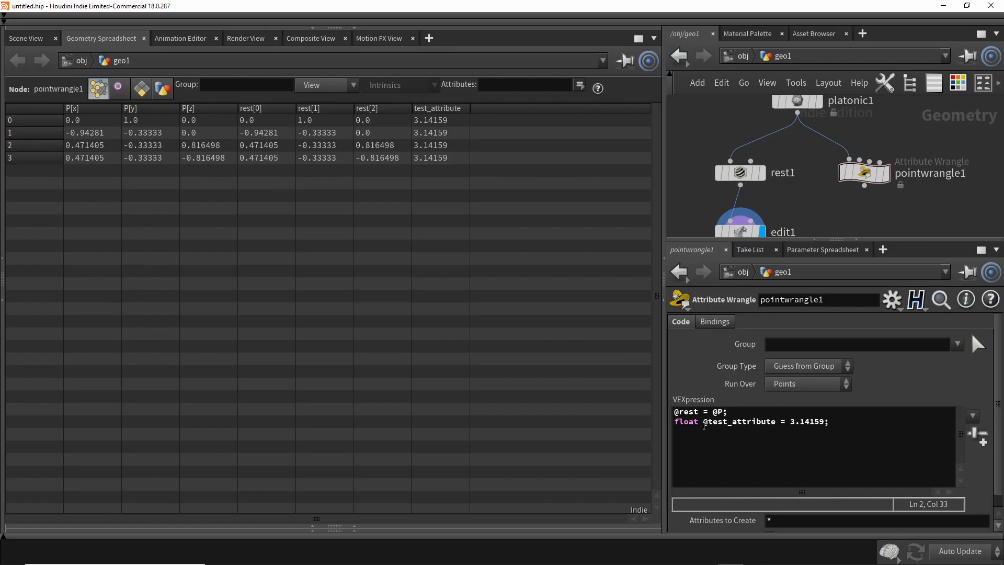
pyautogui.click(704, 421)
pyautogui.press('BackSpace')
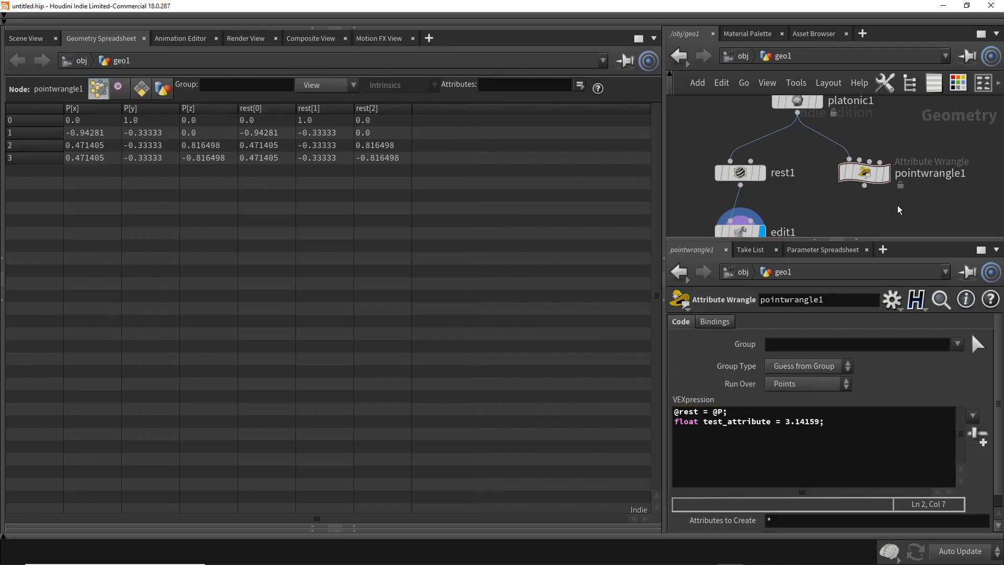
pyautogui.tripleClick(857, 428)
pyautogui.press('BackSpace')
pyautogui.press('BackSpace')
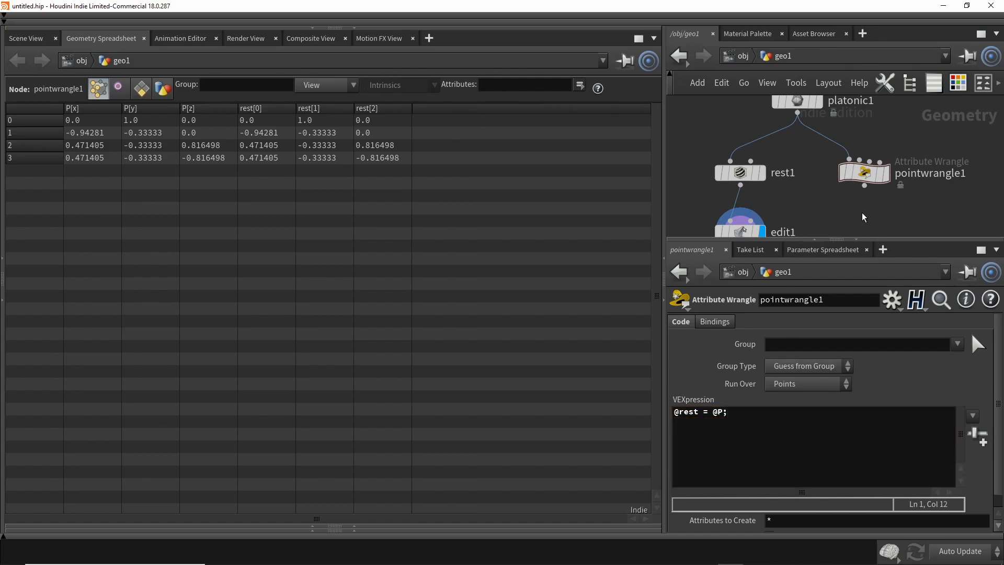
pyautogui.moveTo(740, 173)
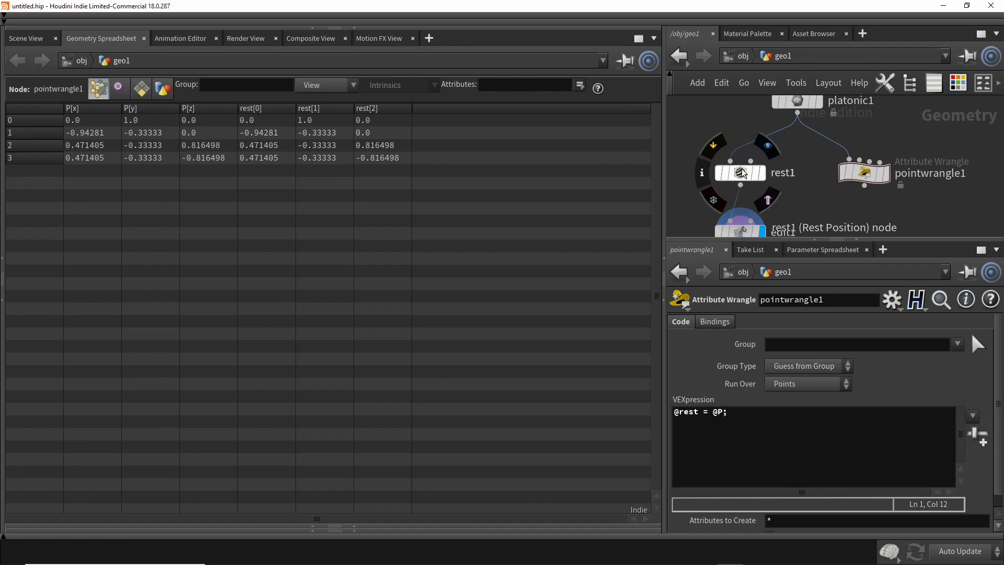
# Show the Scene View and select edit1 to display the distorted tetrahedron
pyautogui.moveTo(835, 216); pyautogui.dragTo(825, 158)
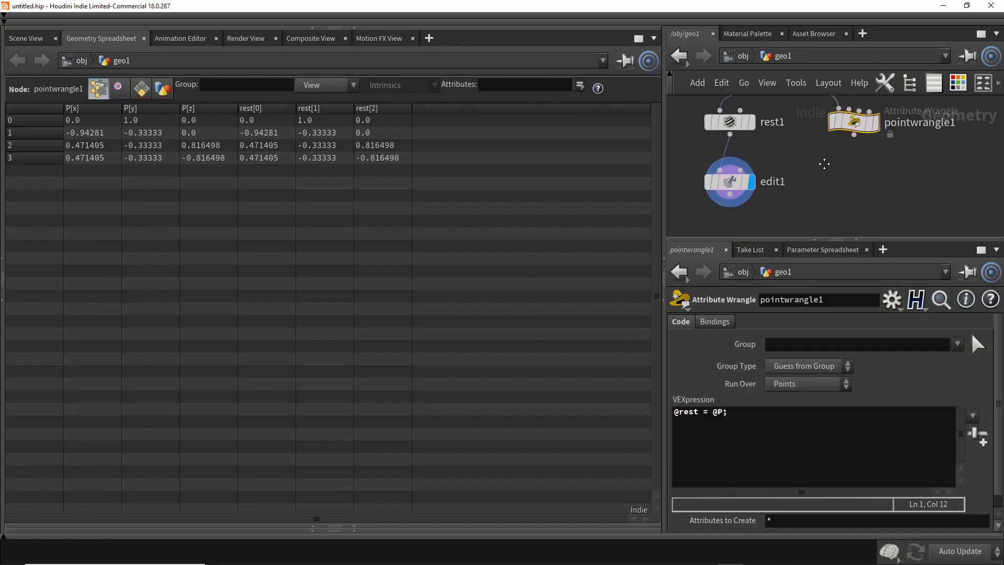
pyautogui.click(26, 38)
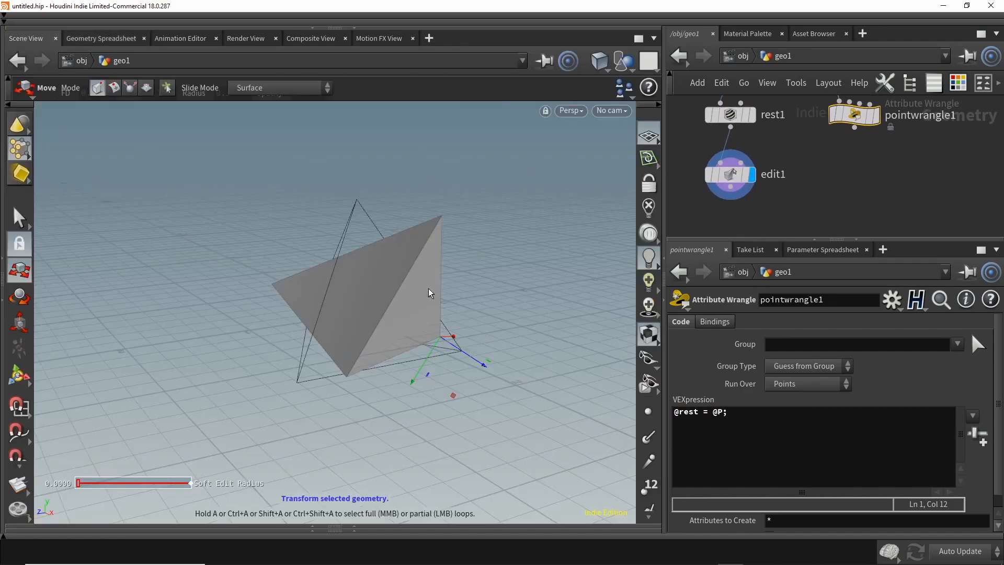
pyautogui.click(730, 175)
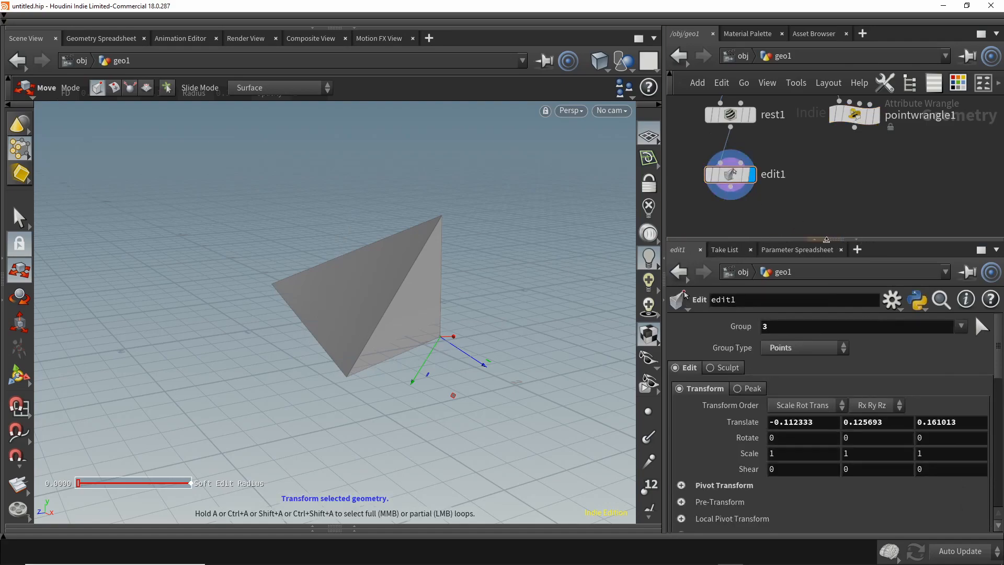
# Create a Color node color1 wired after edit1 and enter its viewport state
pyautogui.click(846, 242)
pyautogui.moveTo(729, 331); pyautogui.dragTo(722, 418)
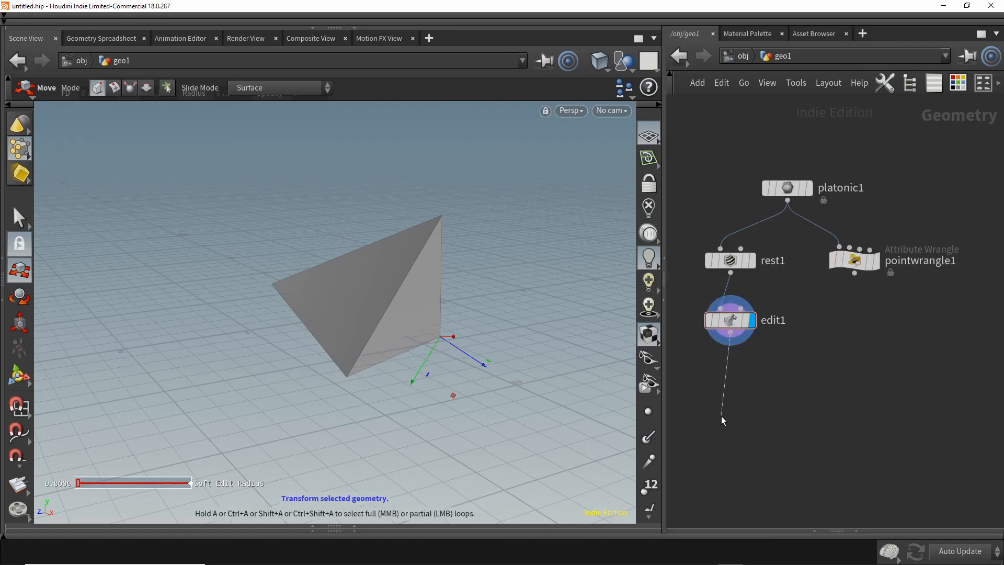
pyautogui.write('color')
pyautogui.press('Return')
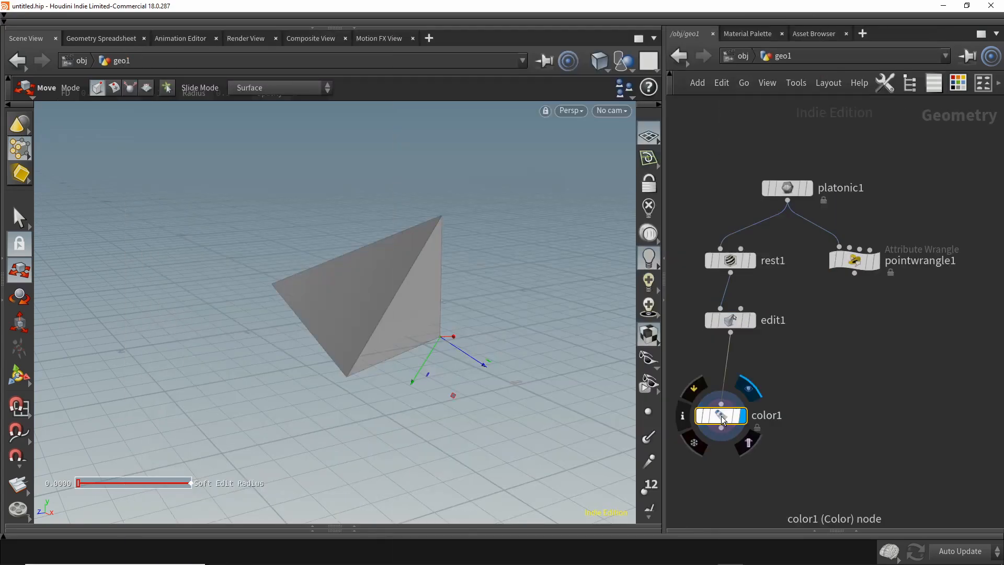
pyautogui.moveTo(722, 418); pyautogui.dragTo(729, 389)
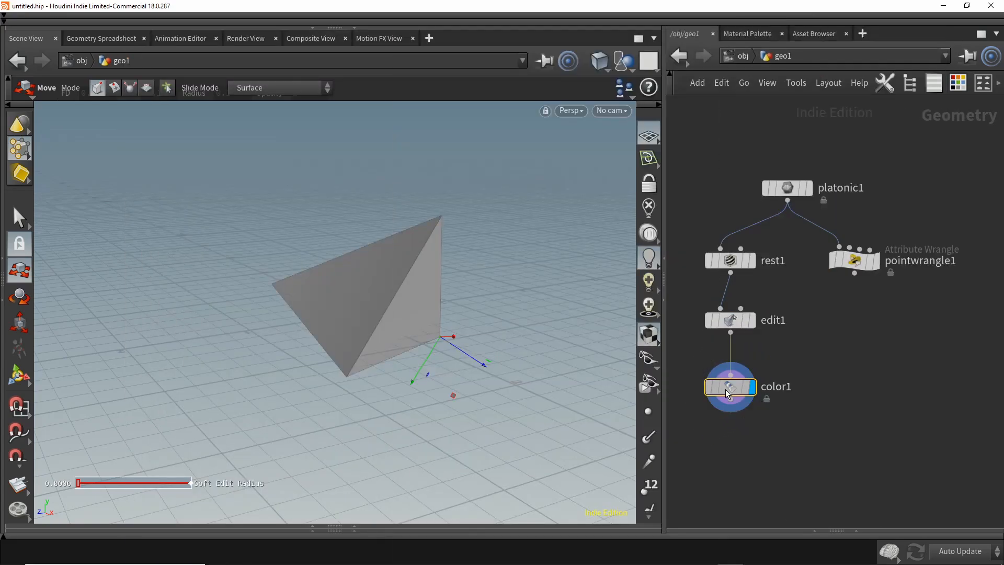
pyautogui.press('Return')
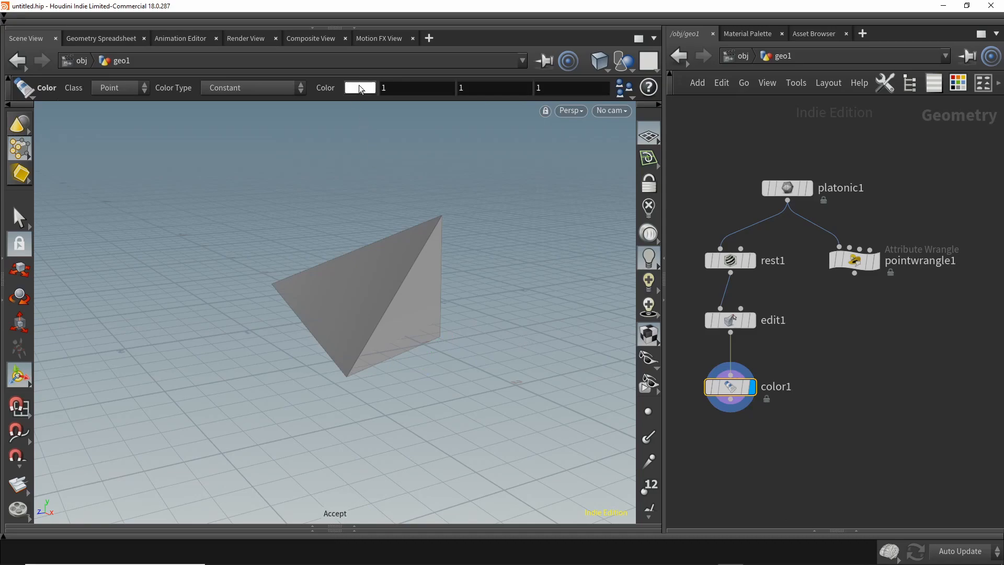
# Pick a green on color1's colour wheel and darken it in the Color Editor
pyautogui.click(359, 87)
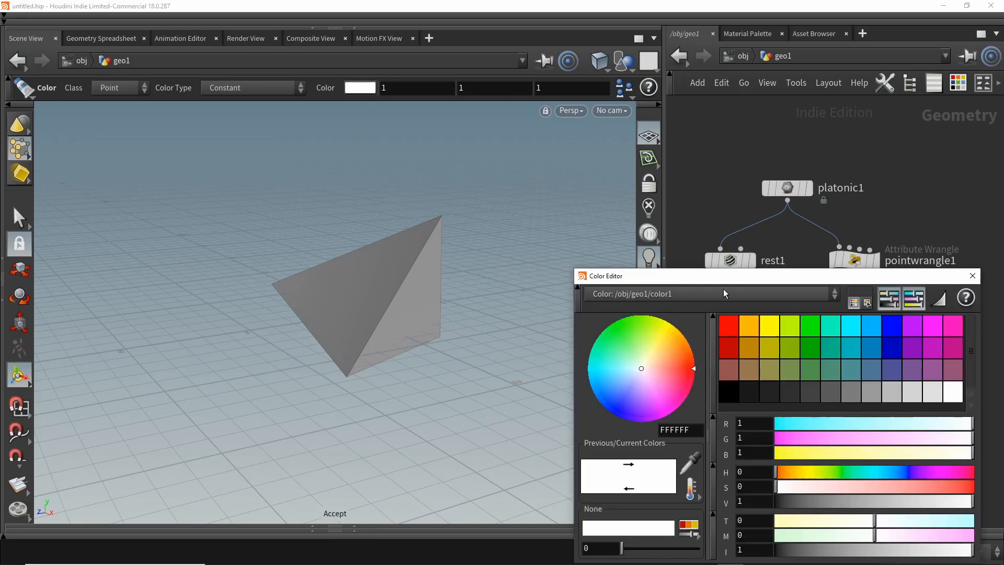
pyautogui.moveTo(720, 279); pyautogui.dragTo(371, 153)
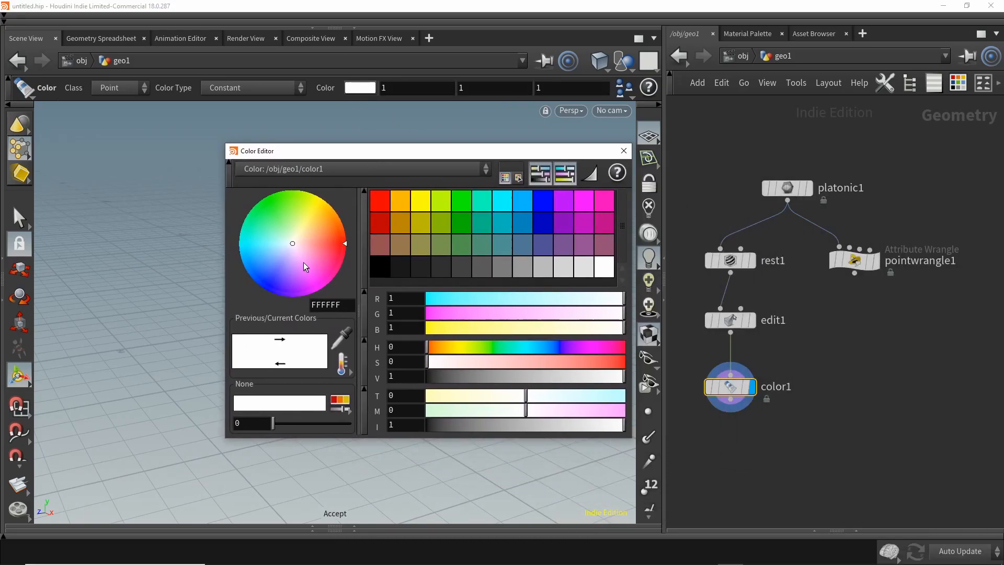
pyautogui.moveTo(312, 248); pyautogui.dragTo(272, 214)
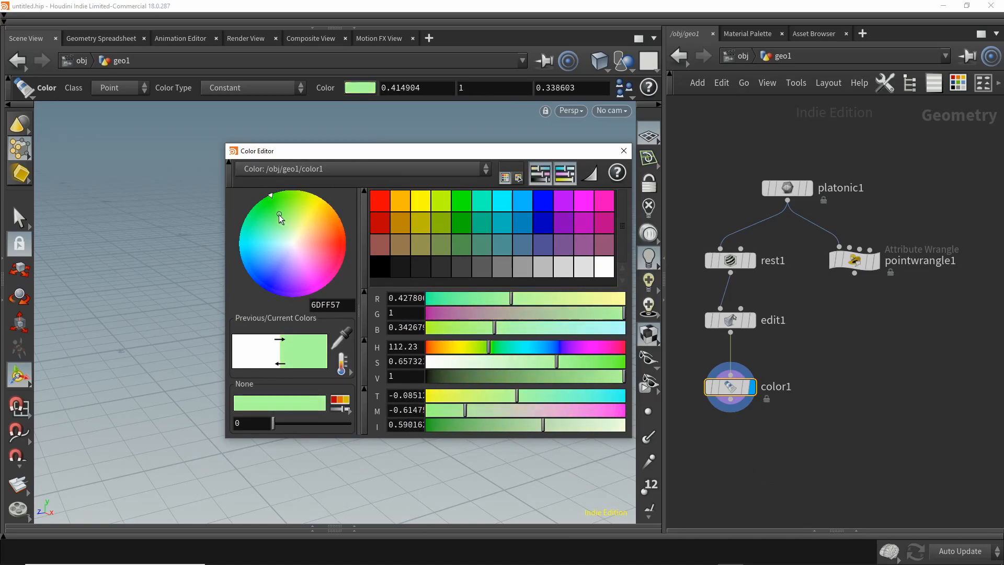
pyautogui.moveTo(536, 424); pyautogui.dragTo(462, 428)
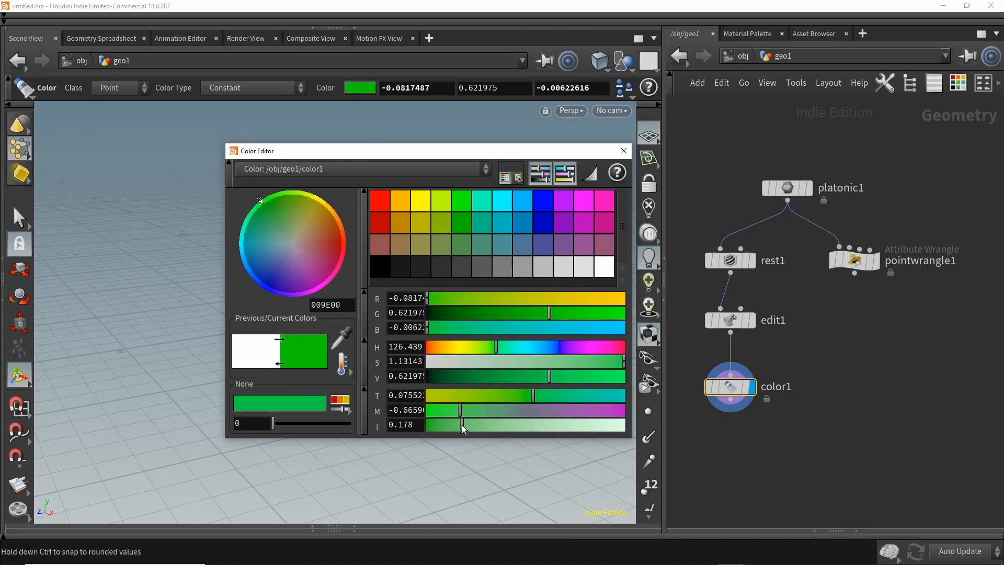
pyautogui.click(623, 151)
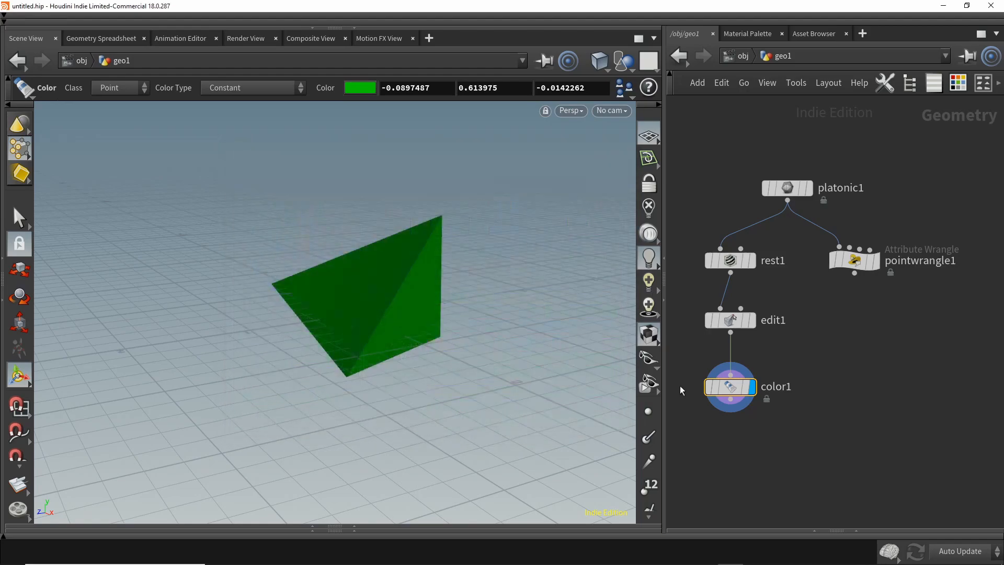
# Orbit the viewport to inspect the green tetrahedron from several angles
pyautogui.moveTo(342, 338); pyautogui.dragTo(541, 365)
pyautogui.press('Escape')
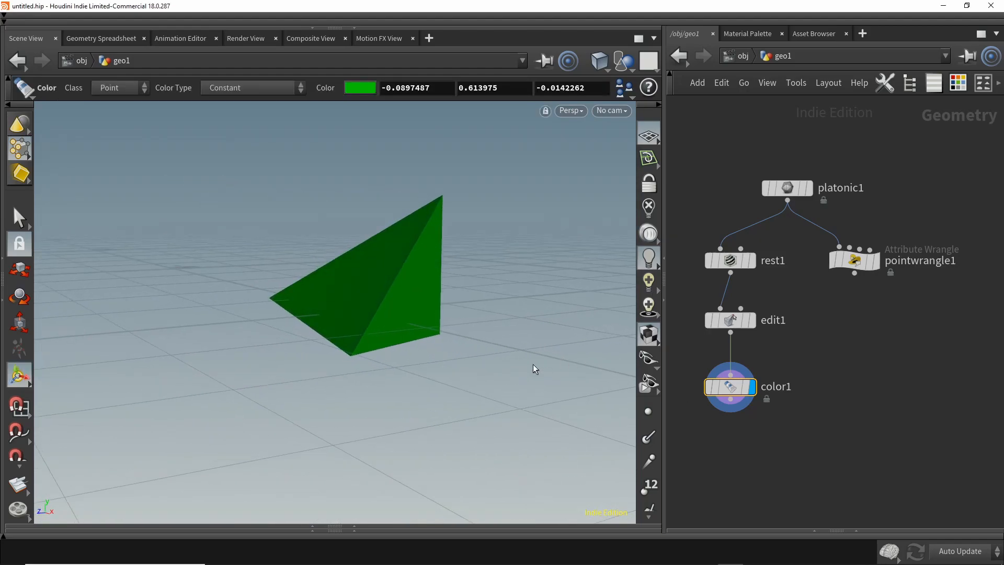
pyautogui.moveTo(737, 390); pyautogui.dragTo(734, 384)
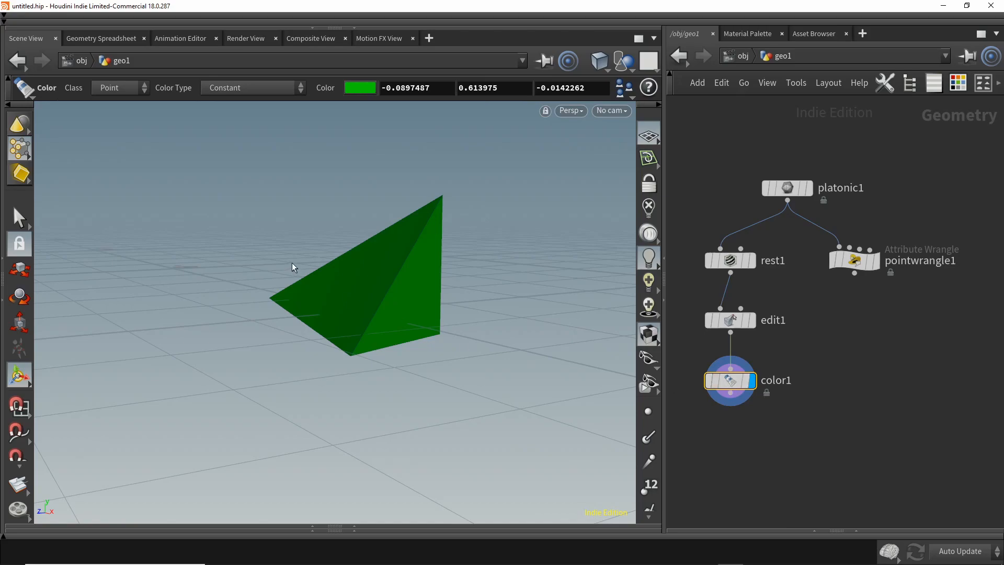
pyautogui.press('Escape')
pyautogui.moveTo(292, 267)
pyautogui.mouseDown()
pyautogui.moveTo(333, 291)
pyautogui.moveTo(353, 275)
pyautogui.mouseUp()
pyautogui.press('Escape')
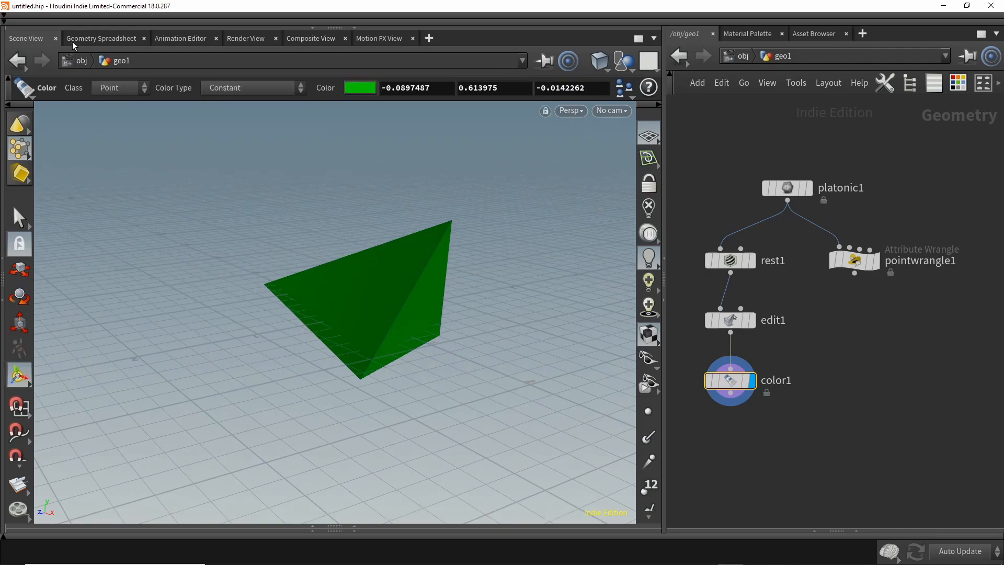
# Show the Geometry Spreadsheet and inspect rest1, edit1 and color1's point attributes, including Cd
pyautogui.click(89, 39)
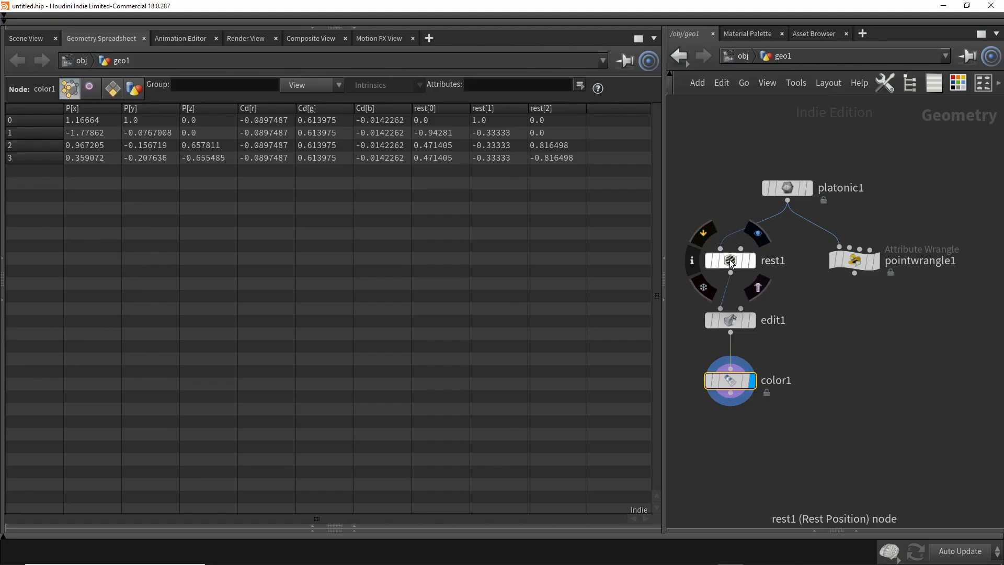
pyautogui.click(729, 261)
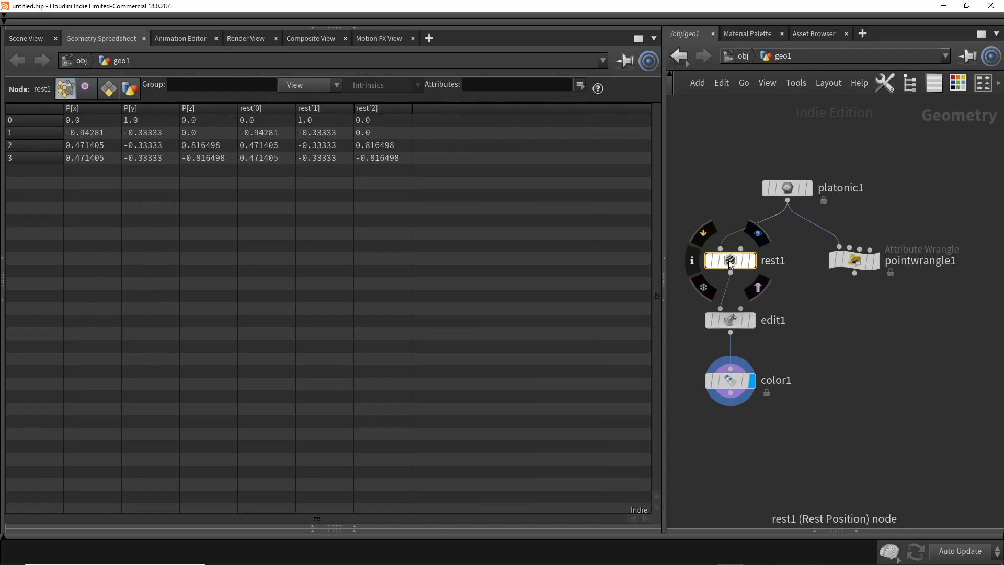
pyautogui.click(729, 319)
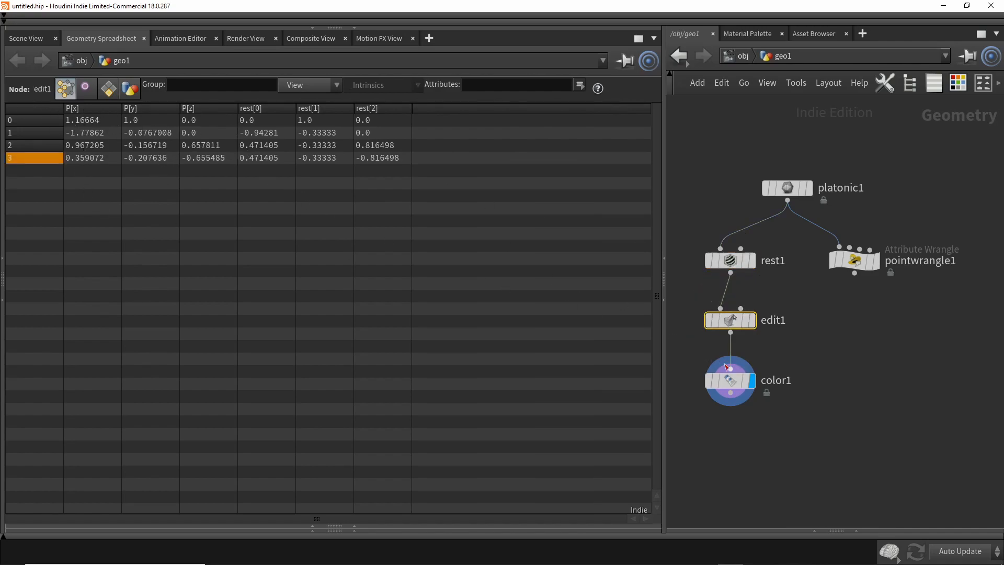
pyautogui.moveTo(728, 380); pyautogui.dragTo(728, 373)
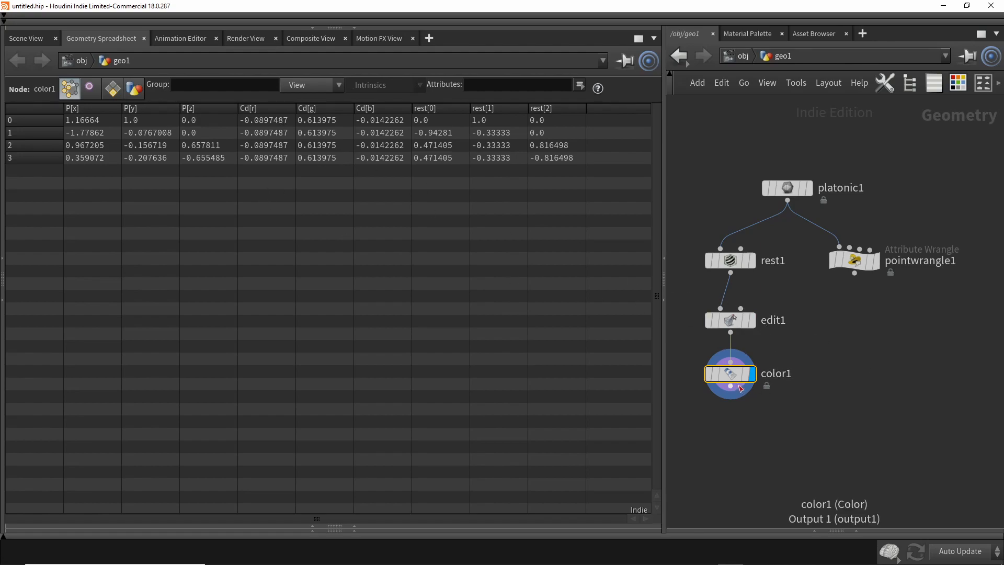
# Inspect rest1 then pointwrangle1's point attributes in the spreadsheet
pyautogui.moveTo(732, 328); pyautogui.dragTo(732, 322)
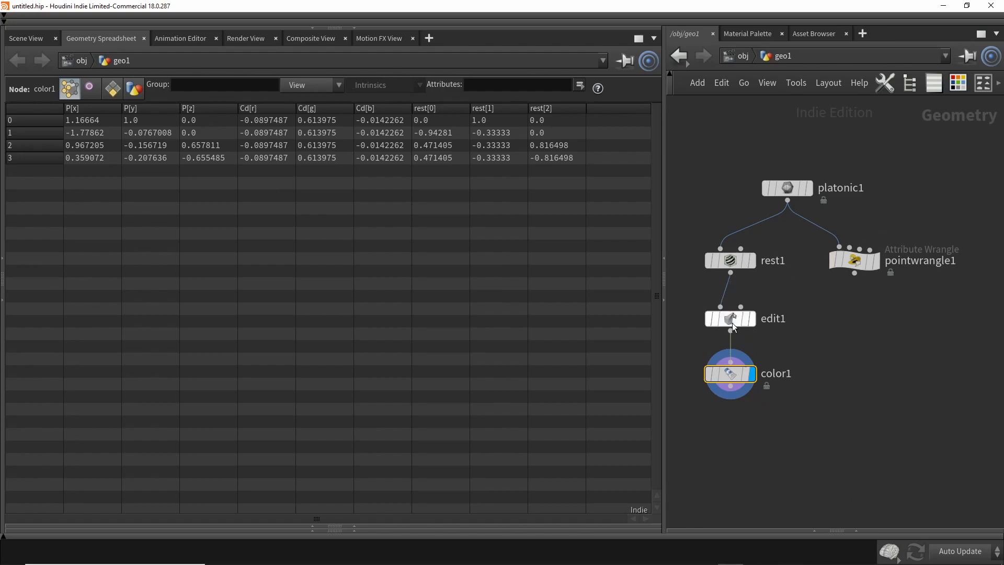
pyautogui.click(730, 260)
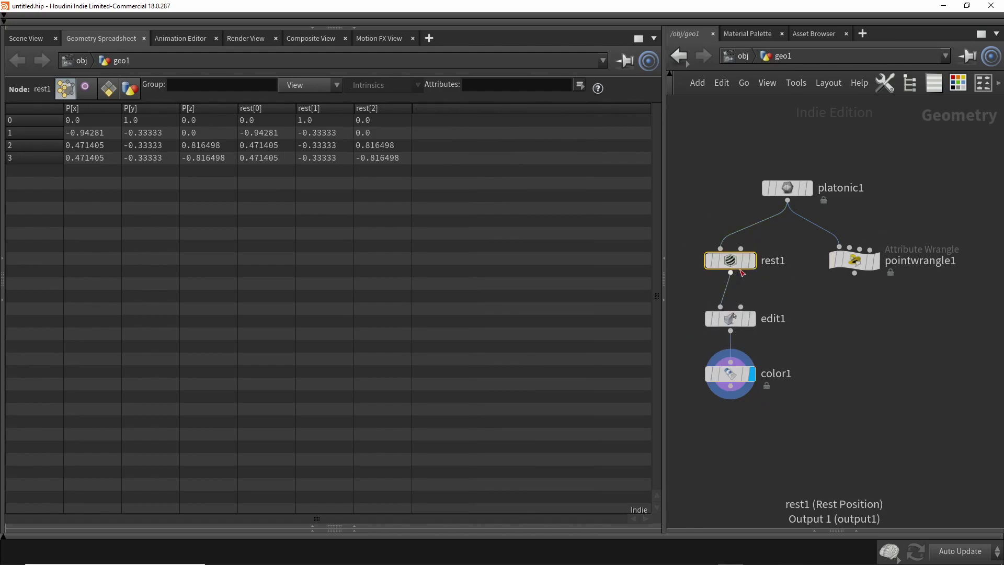
pyautogui.click(854, 261)
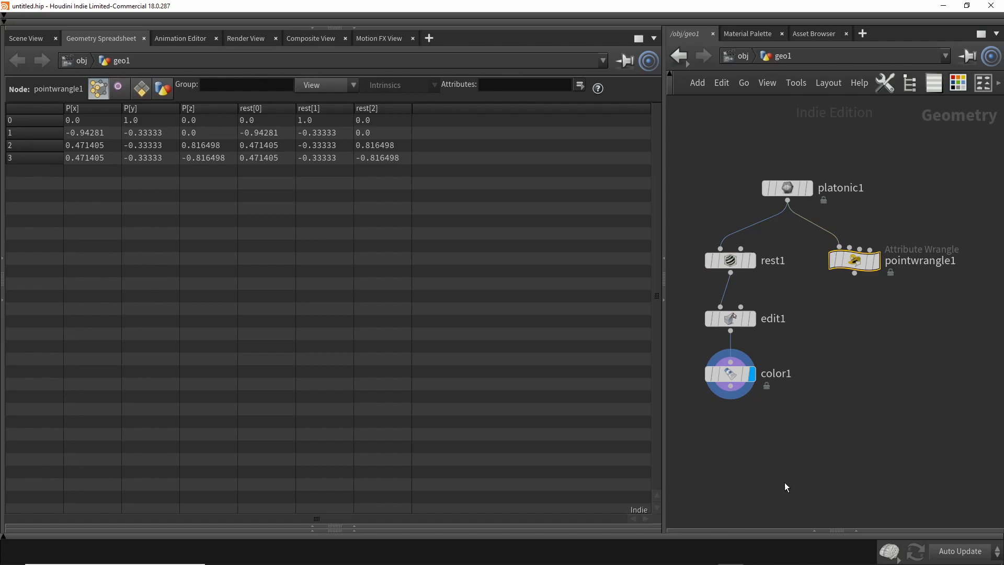
pyautogui.click(855, 531)
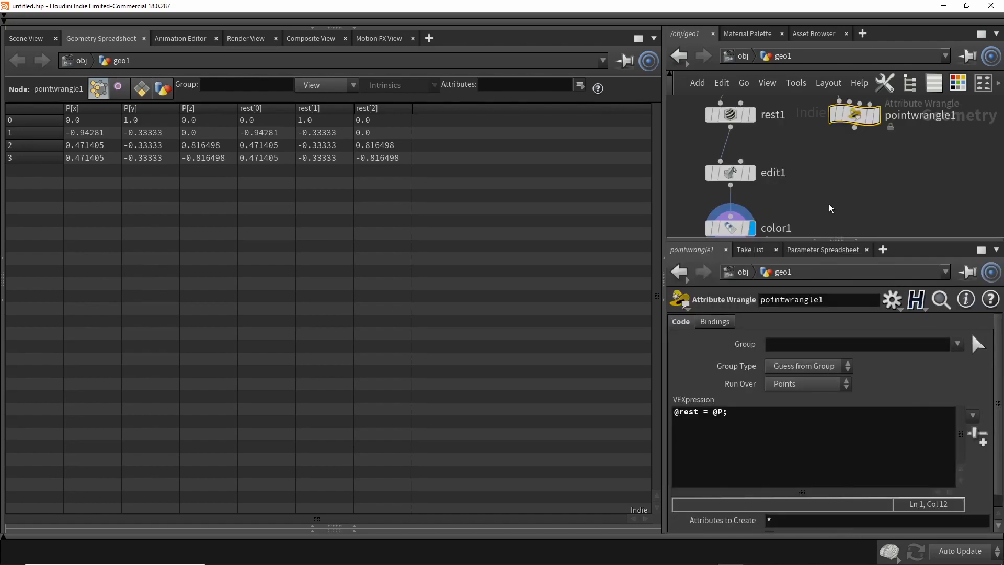
pyautogui.click(730, 228)
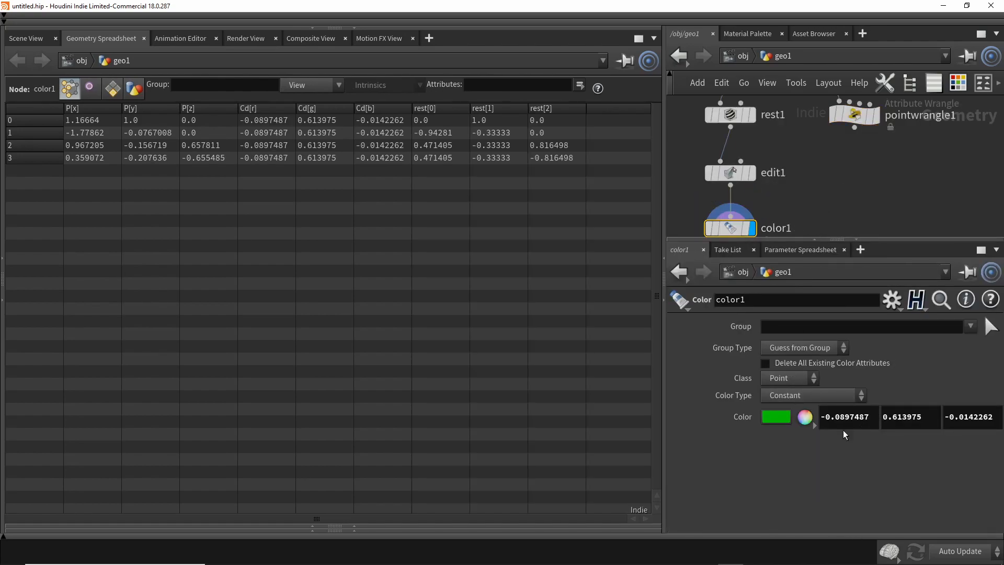
pyautogui.moveTo(872, 416); pyautogui.dragTo(820, 417)
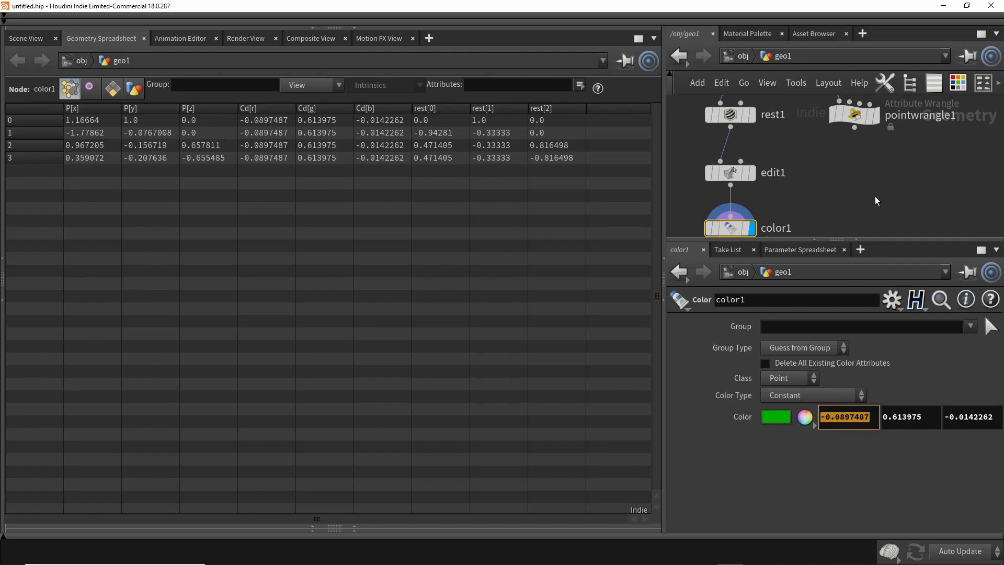
pyautogui.click(855, 115)
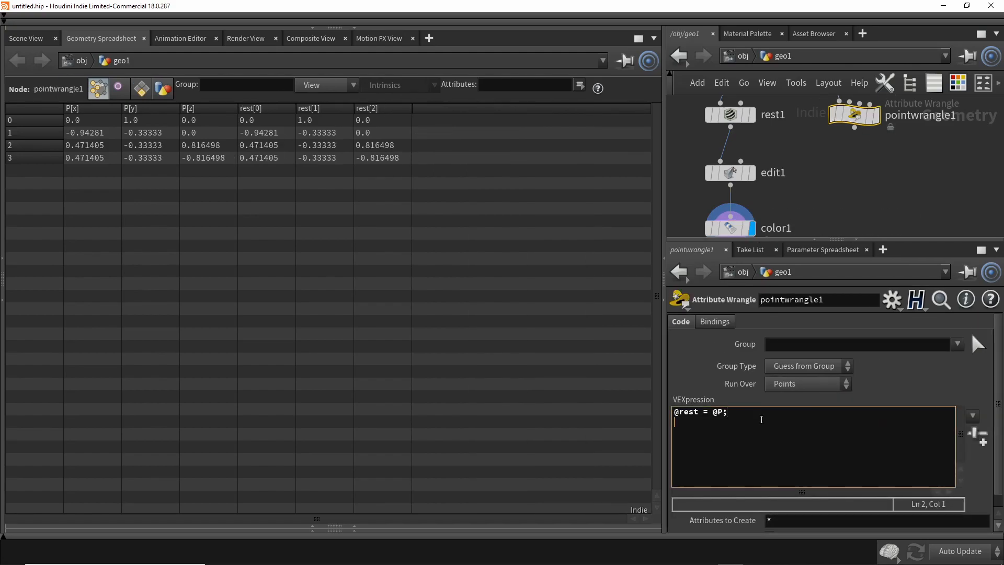
pyautogui.press('Return')
pyautogui.write('@C')
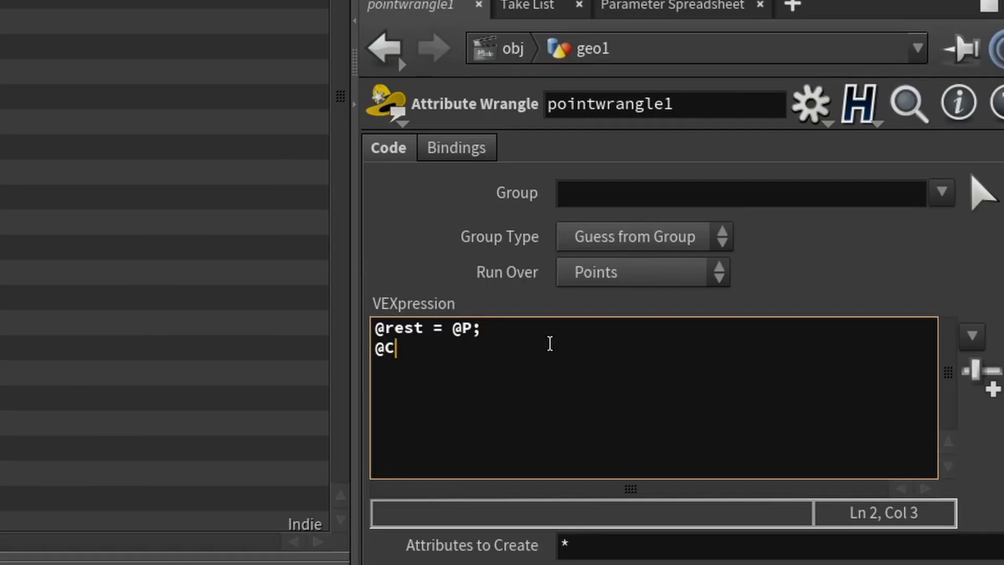
pyautogui.write('d = {')
pyautogui.write('-0.0897487,')
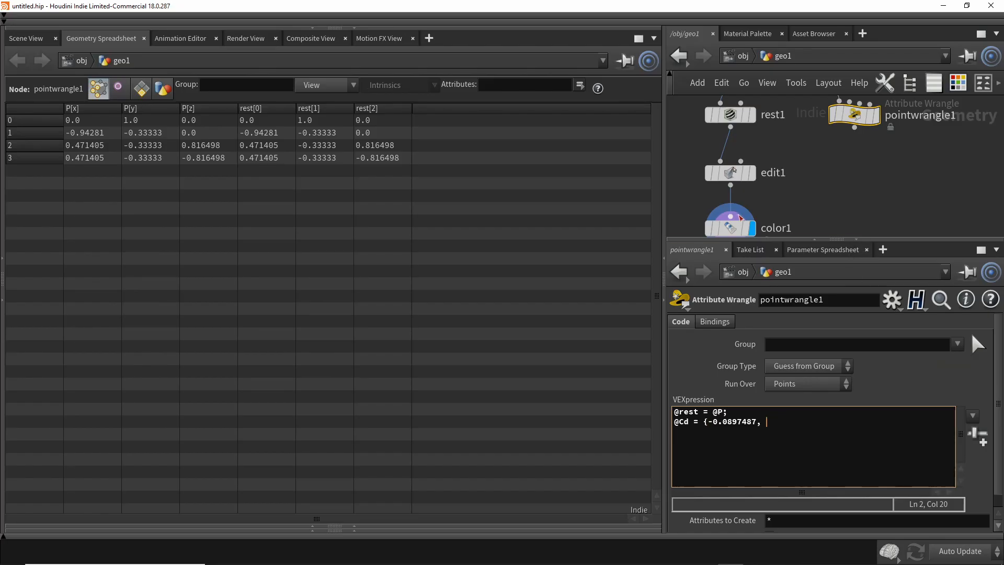
pyautogui.click(739, 218)
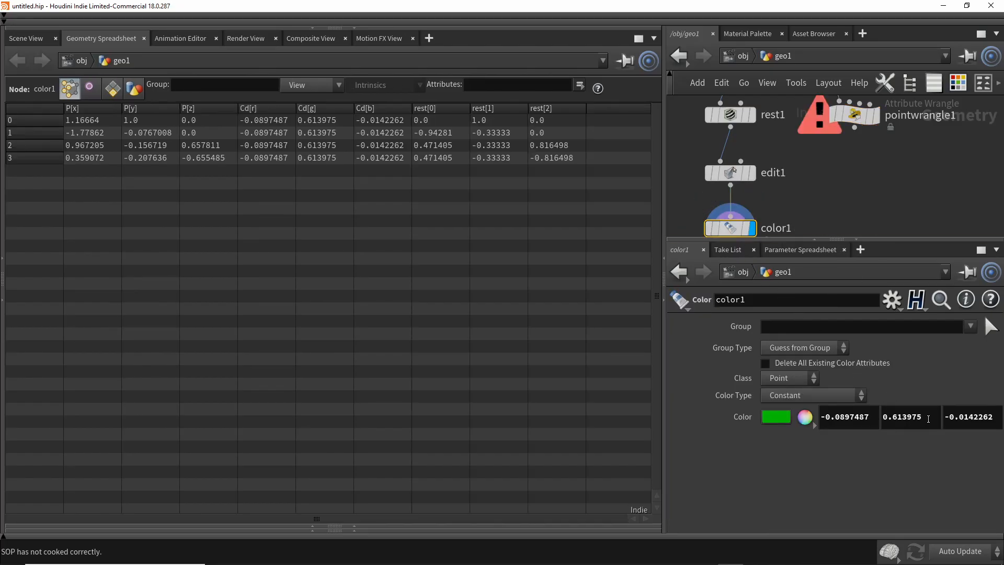
pyautogui.doubleClick(903, 416)
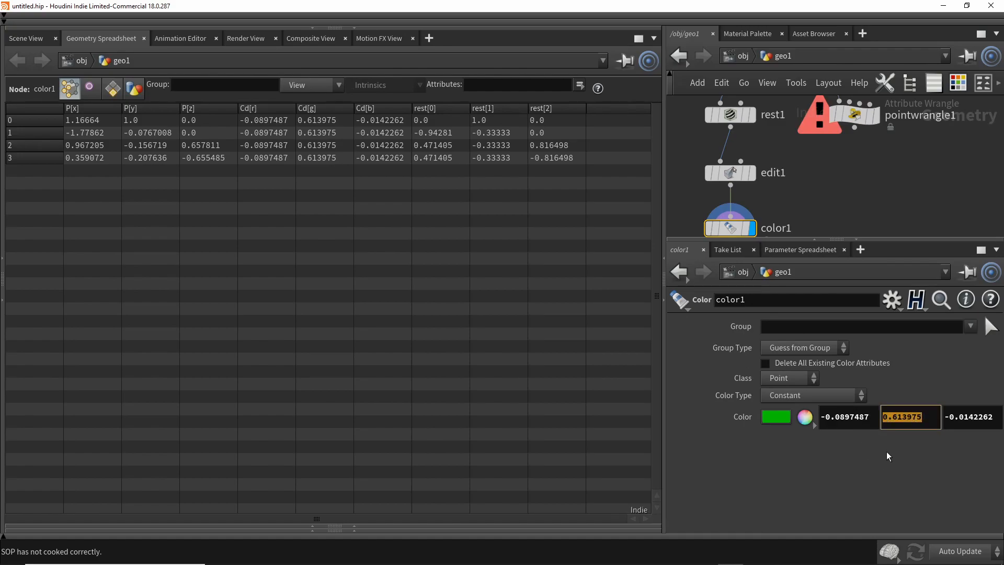
pyautogui.hotkey('ctrl', 'c')
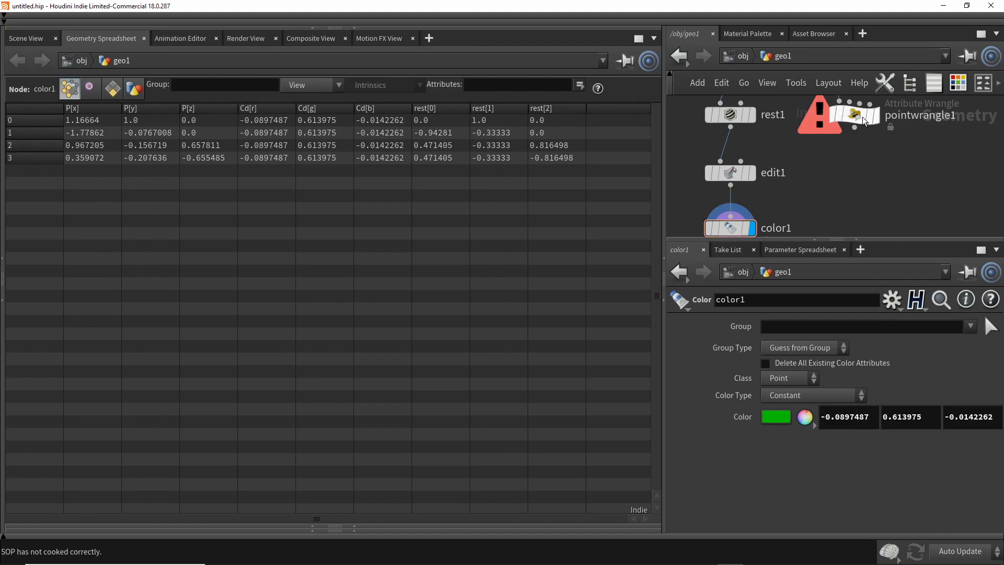
pyautogui.click(855, 115)
pyautogui.click(517, 370)
pyautogui.hotkey('ctrl', 'v')
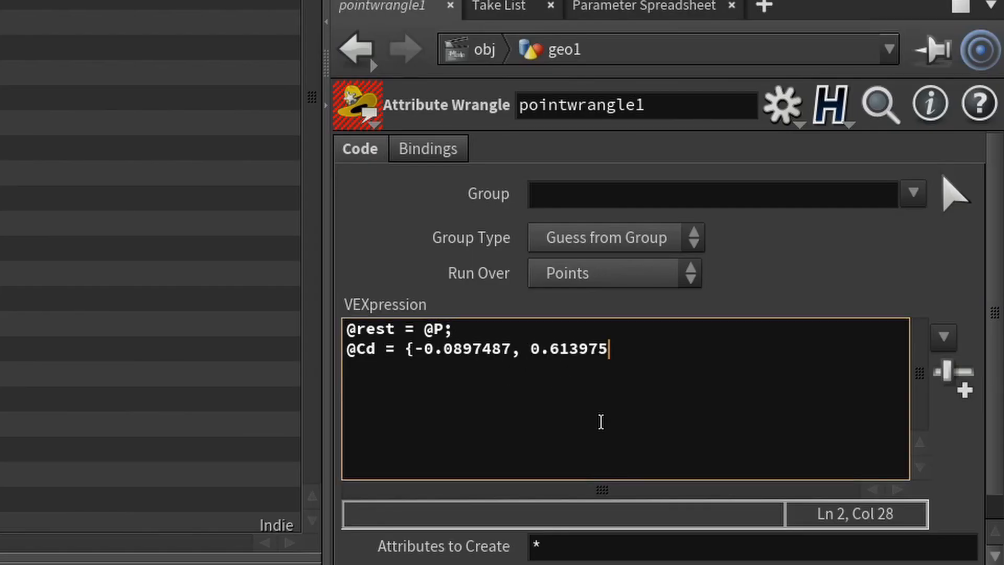
pyautogui.write(',')
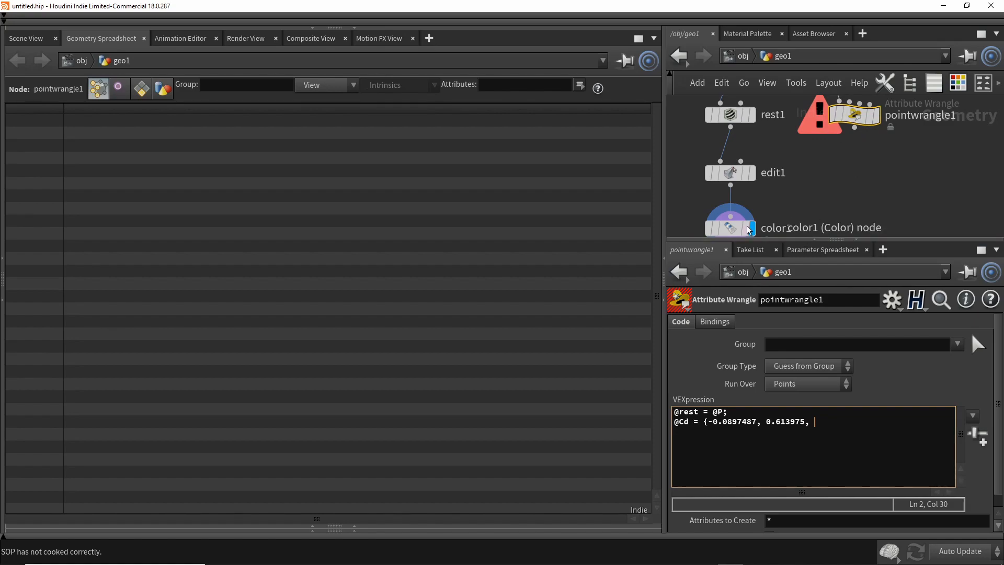
pyautogui.click(724, 229)
pyautogui.doubleClick(969, 417)
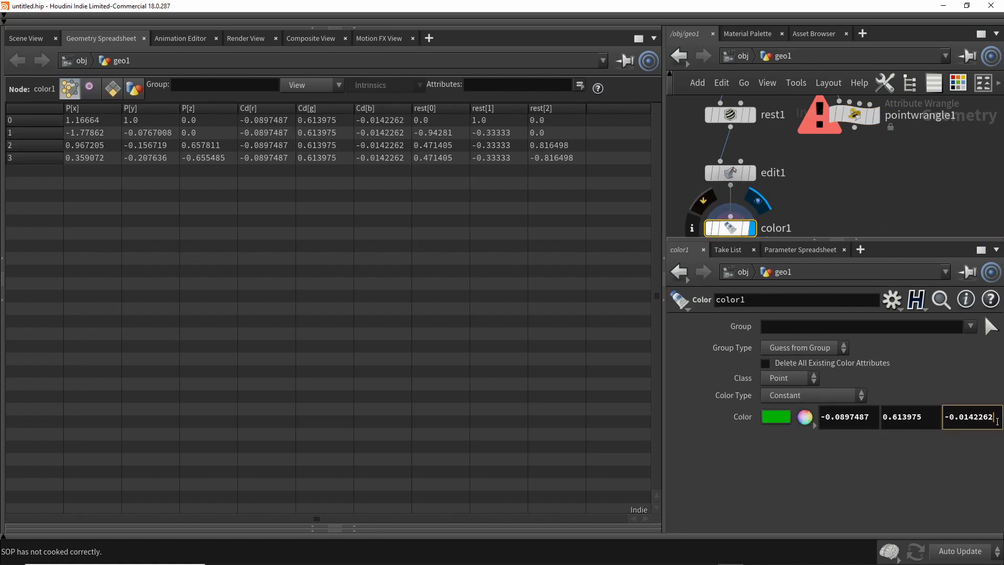
pyautogui.hotkey('ctrl', 'c')
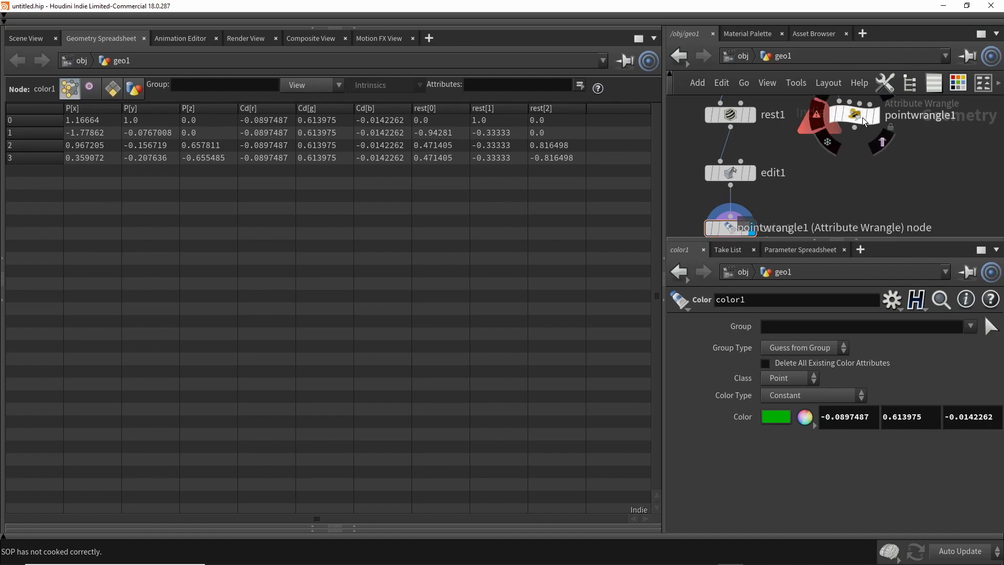
pyautogui.click(855, 115)
pyautogui.click(838, 441)
pyautogui.hotkey('ctrl', 'v')
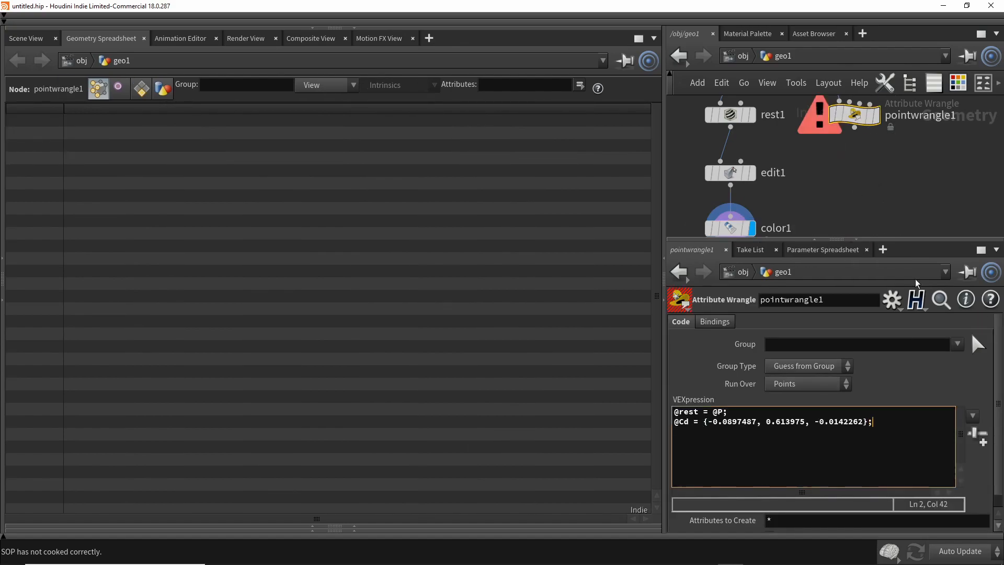
pyautogui.hotkey('ctrl', 'Return')
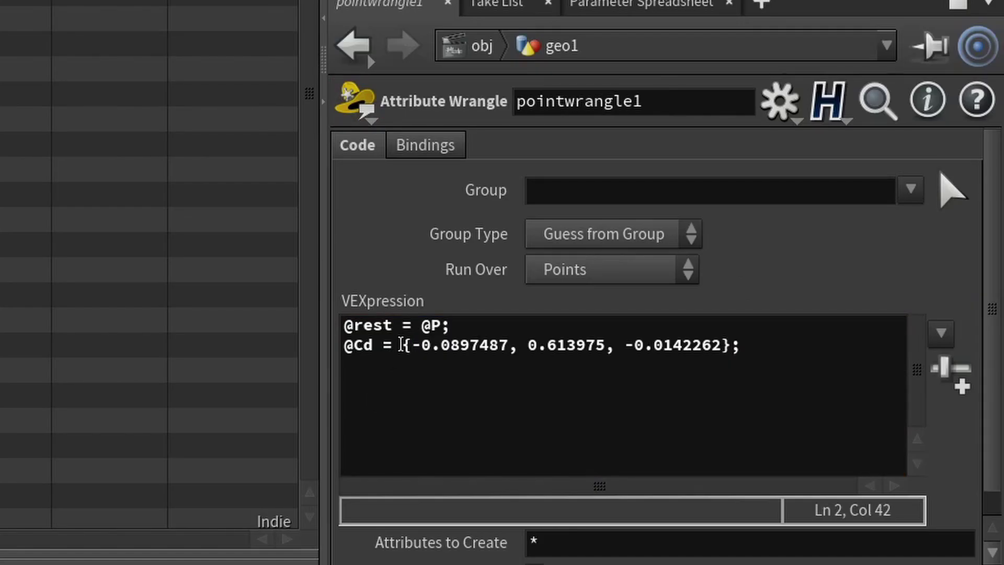
# Highlight the colour vector on line 2 to review it, then leave the caret at its end
pyautogui.moveTo(402, 345); pyautogui.dragTo(769, 342)
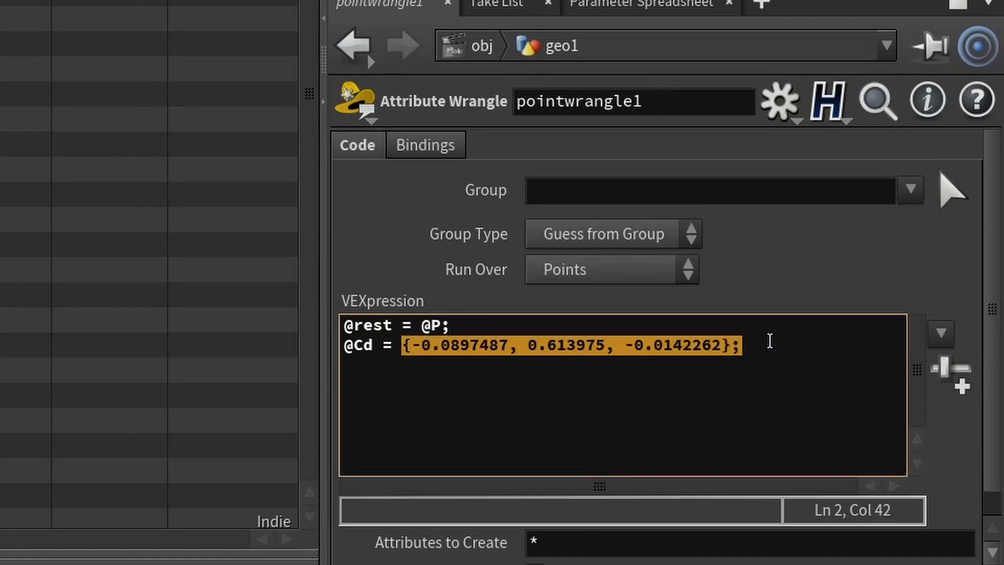
pyautogui.click(407, 345)
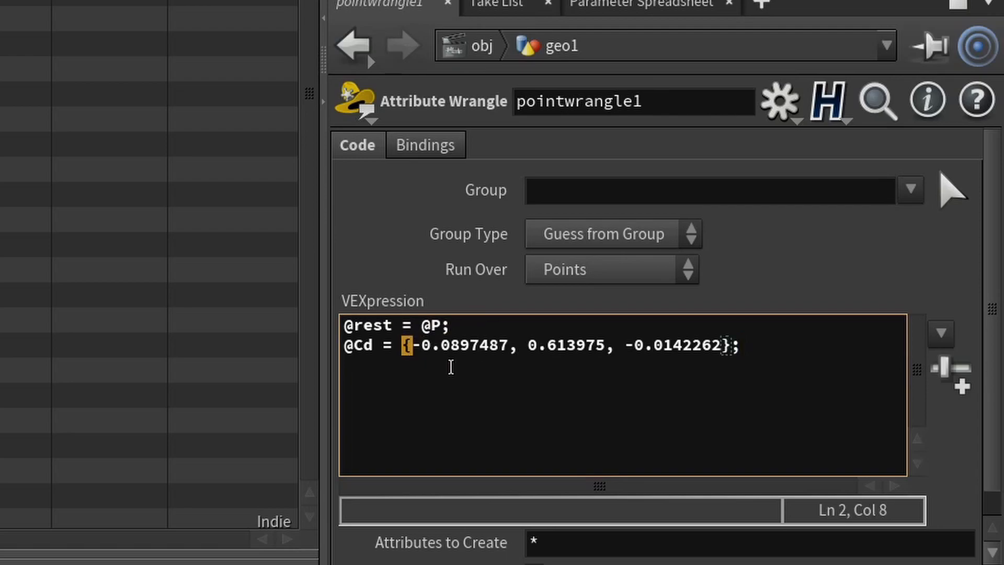
pyautogui.click(777, 368)
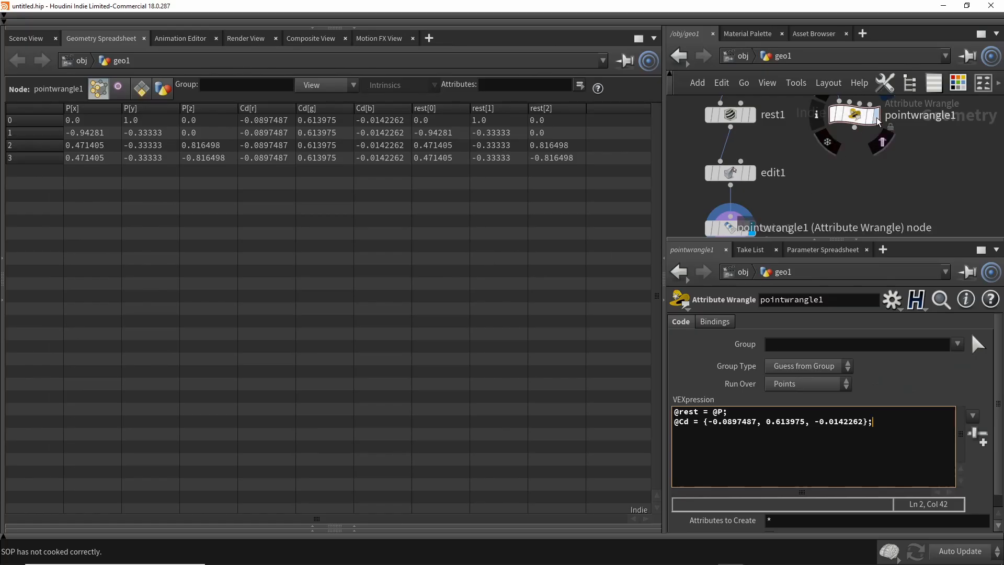
# Select pointwrangle1, move platonic1 aside and reframe the network with parameters shown
pyautogui.click(863, 115)
pyautogui.scroll(3, 854, 118)
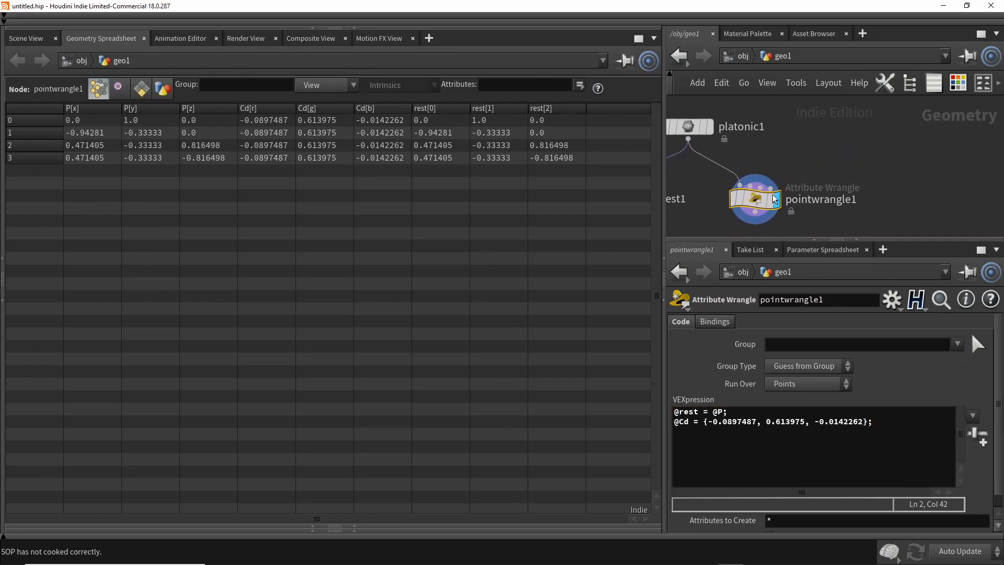
pyautogui.moveTo(688, 127); pyautogui.dragTo(753, 121)
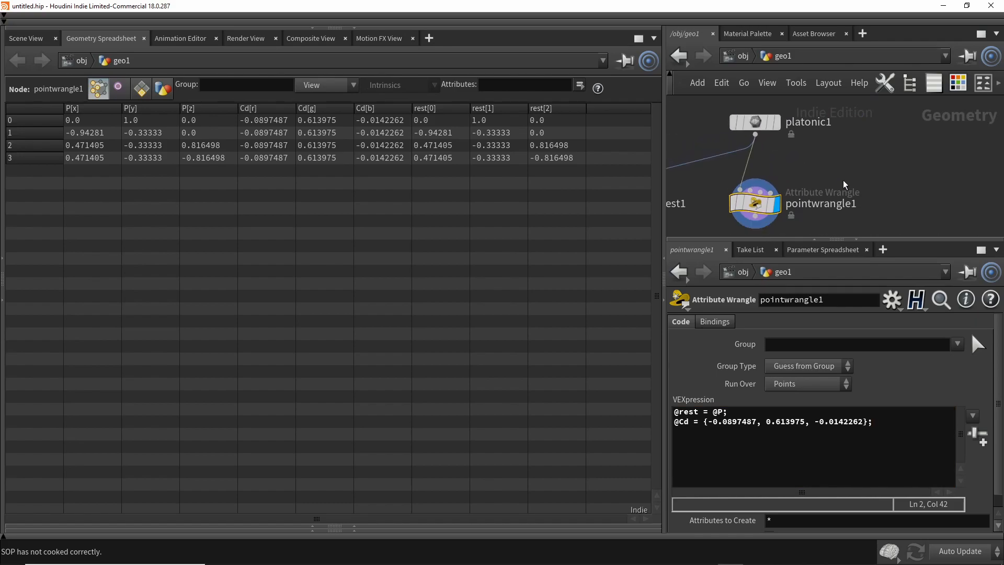
pyautogui.hotkey('ctrl', 'b')
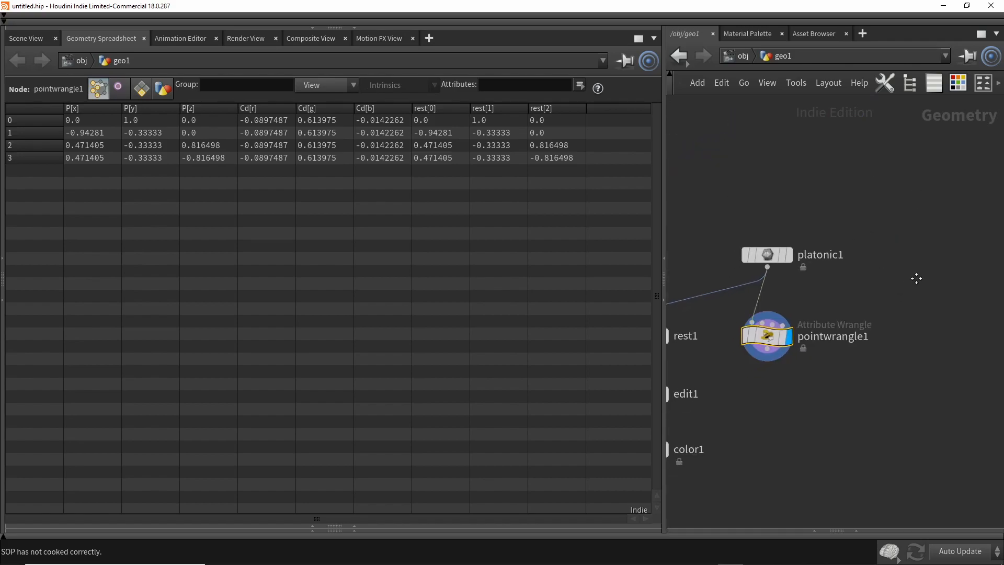
pyautogui.moveTo(874, 255); pyautogui.dragTo(755, 245)
pyautogui.moveTo(794, 306)
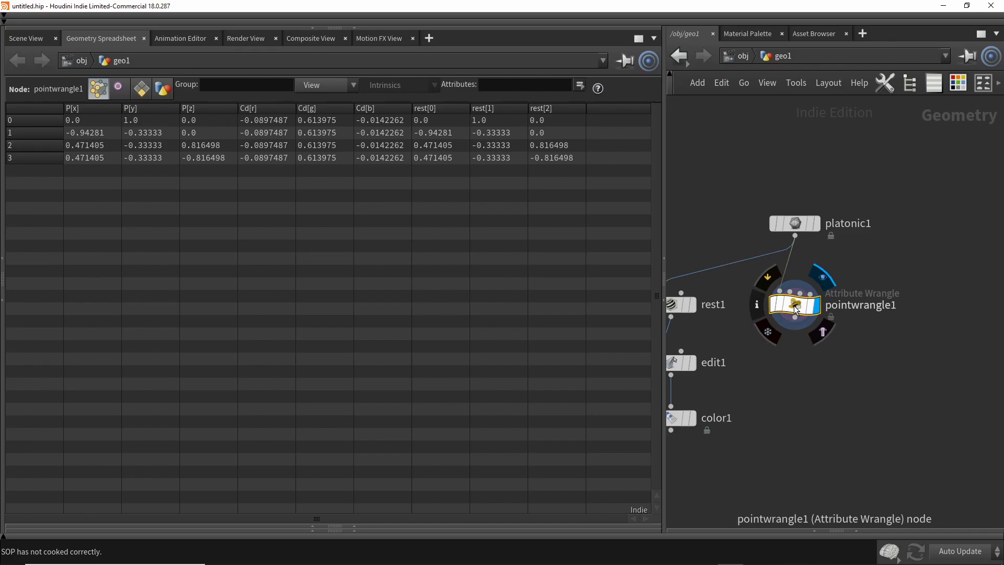
pyautogui.press('p')
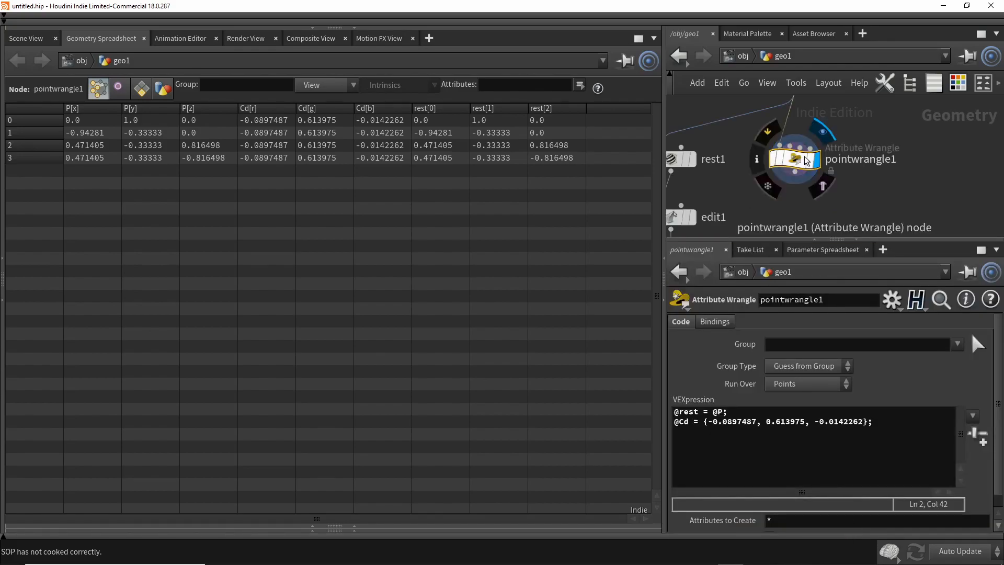
# Show the Scene View and orbit the green tetrahedron output by pointwrangle1
pyautogui.click(26, 38)
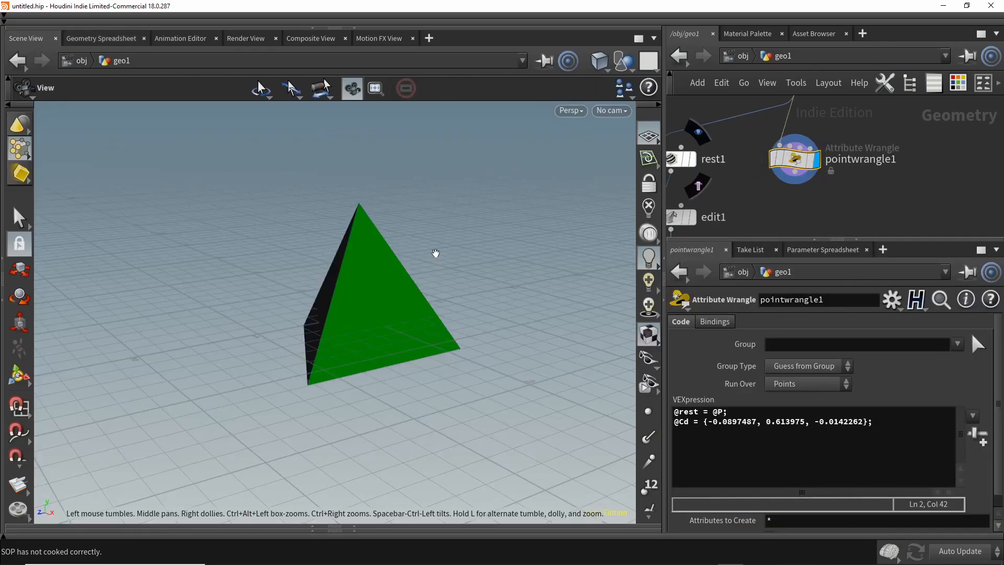
pyautogui.moveTo(436, 253)
pyautogui.mouseDown()
pyautogui.moveTo(552, 263)
pyautogui.moveTo(453, 259)
pyautogui.mouseUp()
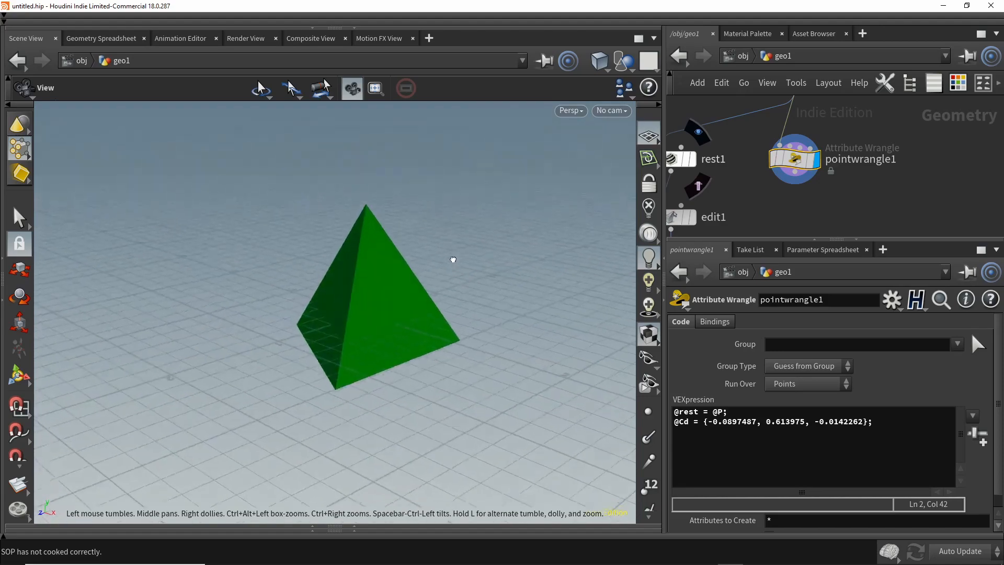
pyautogui.press('Escape')
pyautogui.moveTo(875, 423)
pyautogui.mouseDown()
pyautogui.moveTo(675, 410)
pyautogui.moveTo(695, 411)
pyautogui.mouseUp()
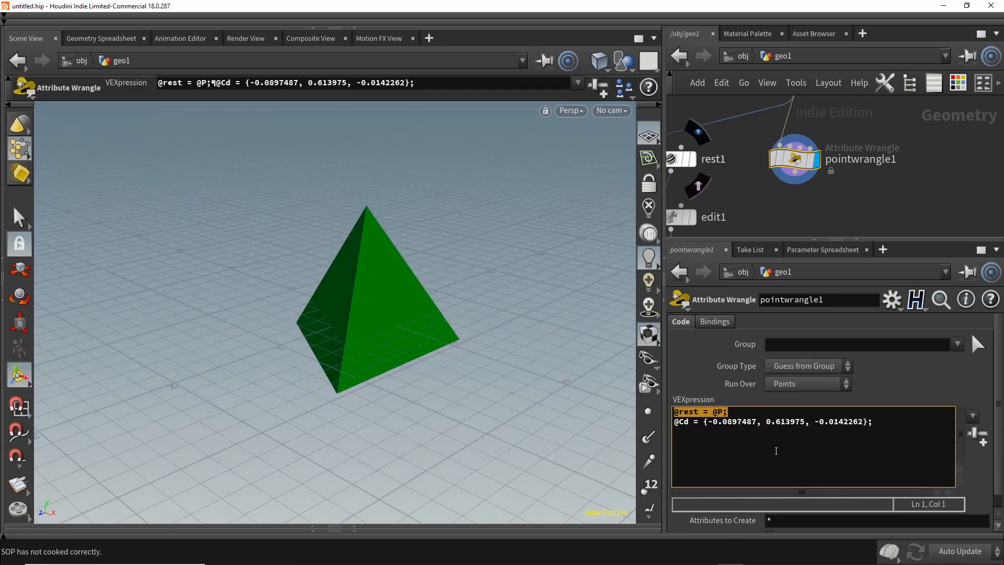
pyautogui.click(750, 421)
pyautogui.moveTo(891, 423); pyautogui.dragTo(675, 421)
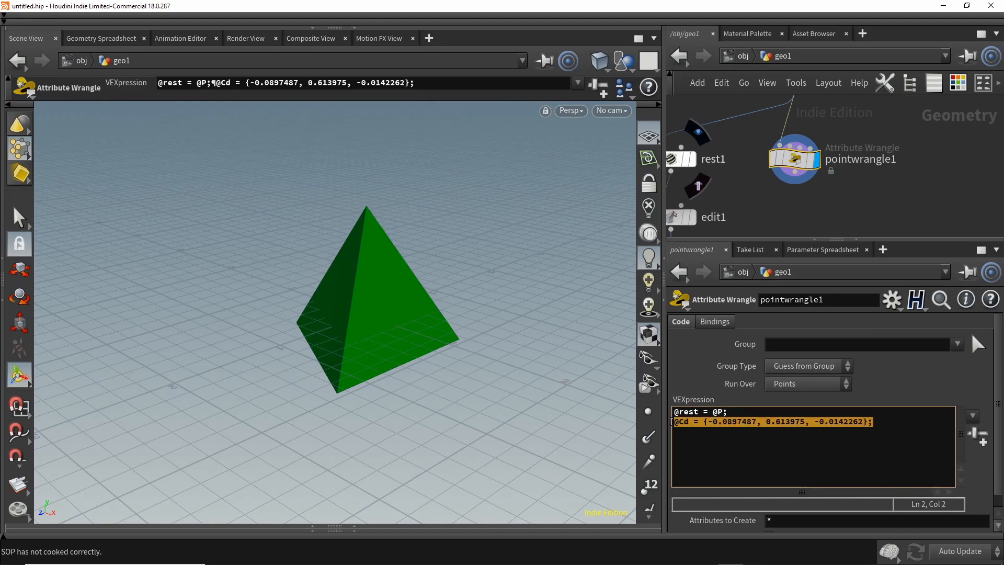
pyautogui.click(832, 447)
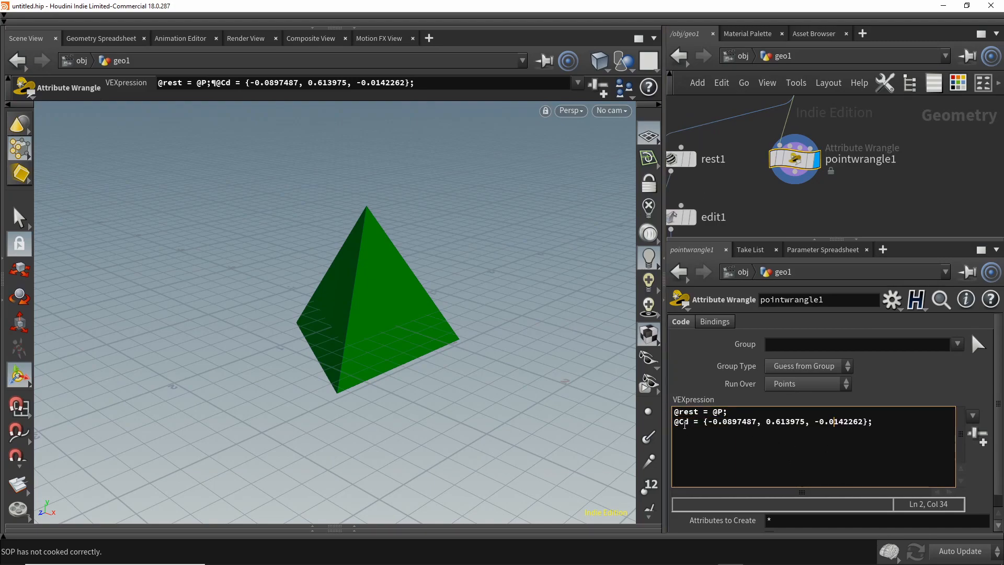
pyautogui.click(703, 444)
pyautogui.write('c')
pyautogui.hotkey('ctrl', 'Return')
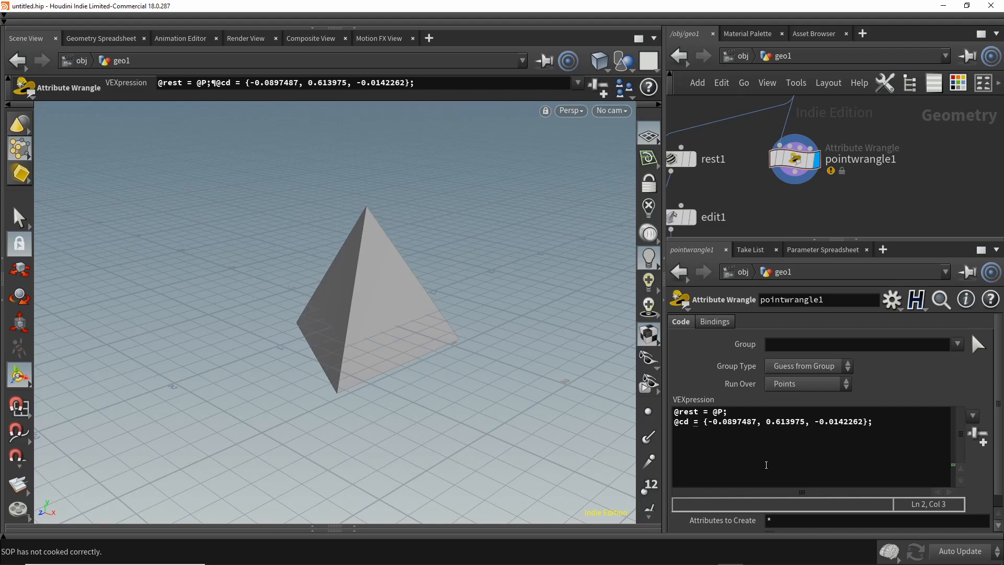
pyautogui.press('BackSpace')
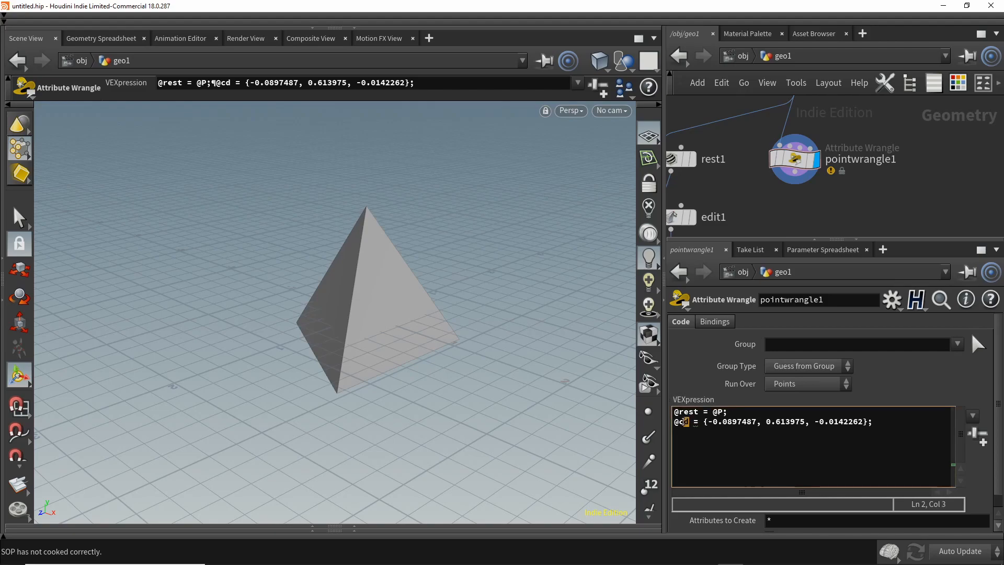
pyautogui.write('C')
pyautogui.press('Right')
pyautogui.click(827, 207)
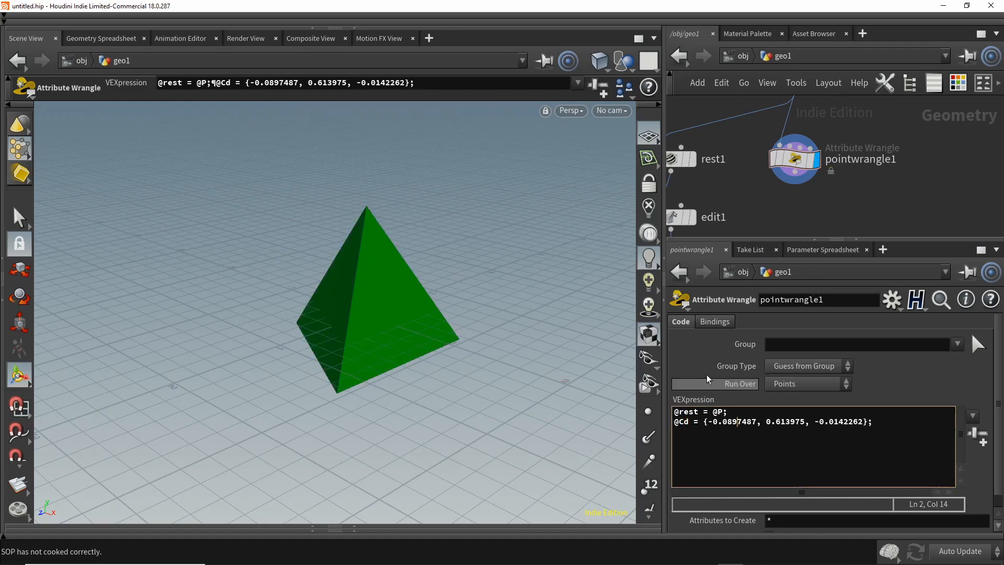
pyautogui.scroll(2, 853, 205)
pyautogui.scroll(-3, 852, 206)
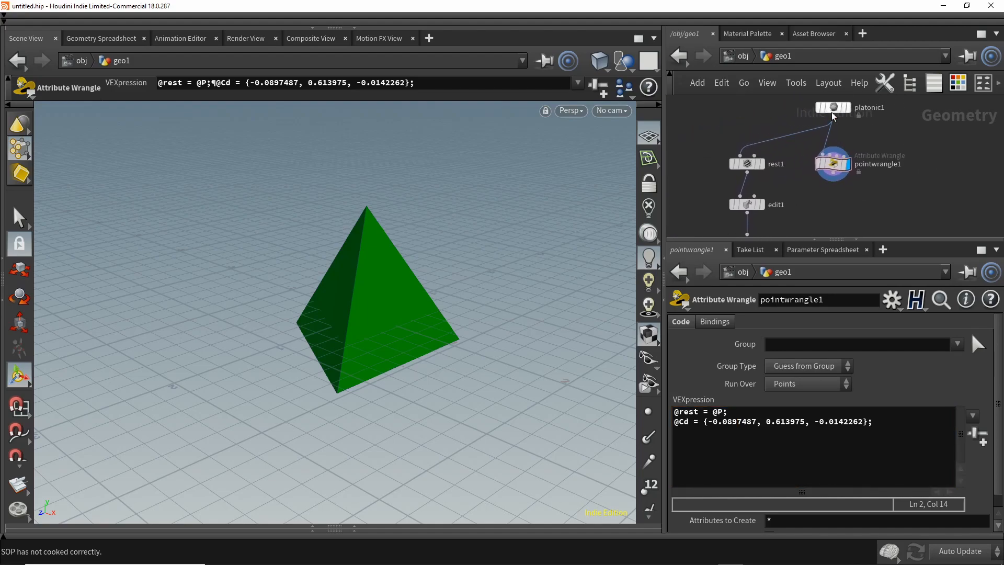
pyautogui.moveTo(831, 107); pyautogui.dragTo(788, 117)
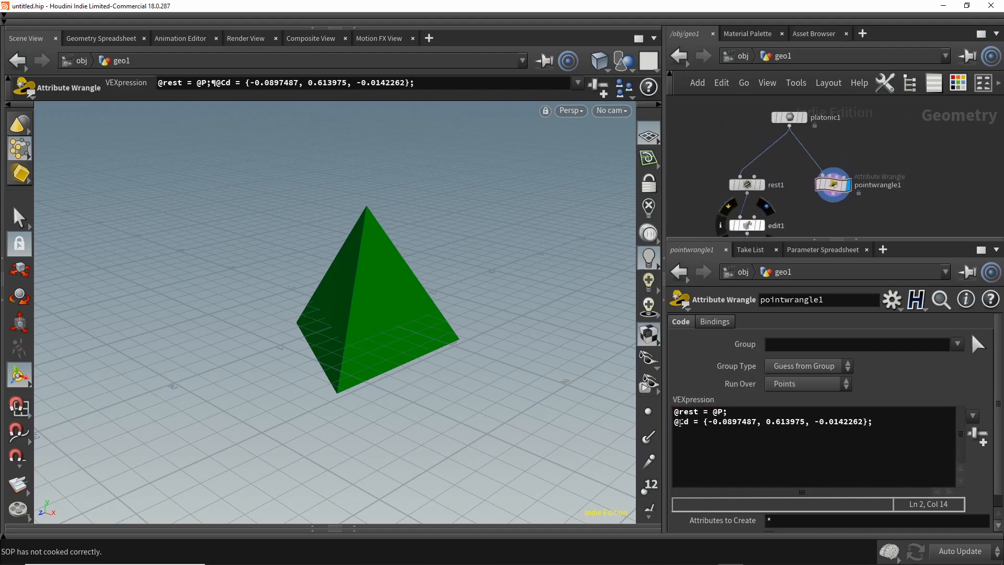
pyautogui.doubleClick(681, 422)
pyautogui.write('color')
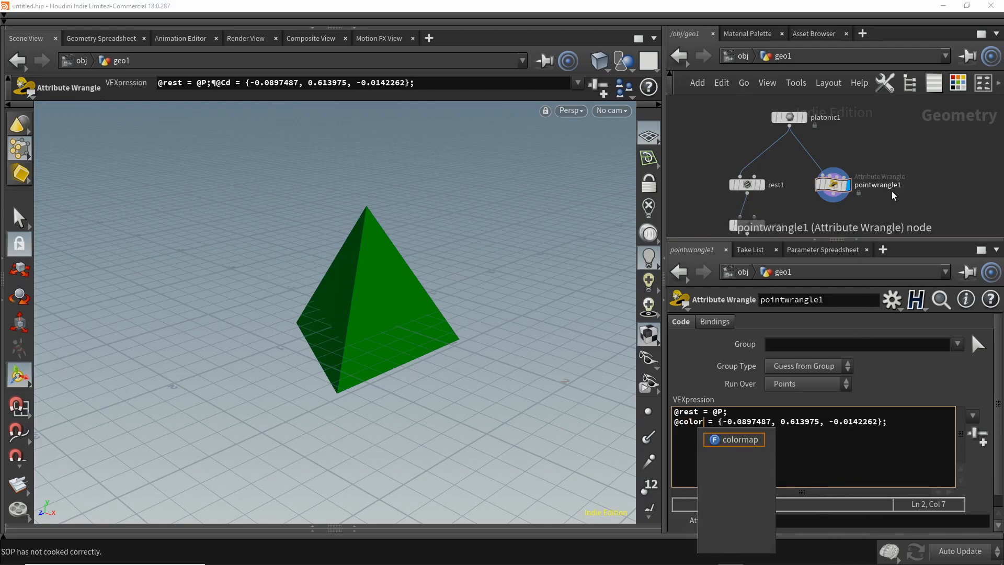
pyautogui.hotkey('ctrl', 'Return')
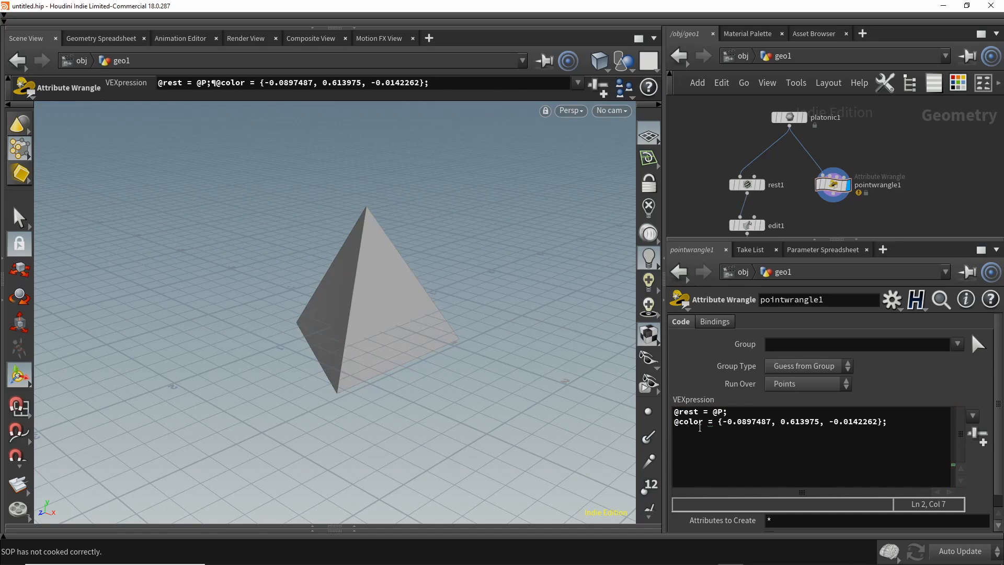
pyautogui.click(118, 39)
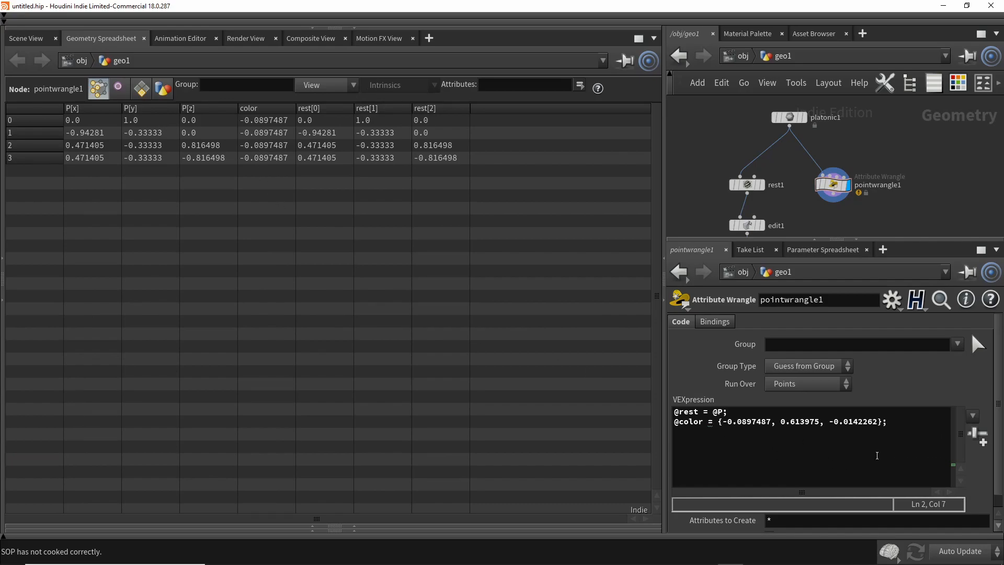
pyautogui.hotkey('shift', 'Right')
pyautogui.hotkey('shift', 'Right')
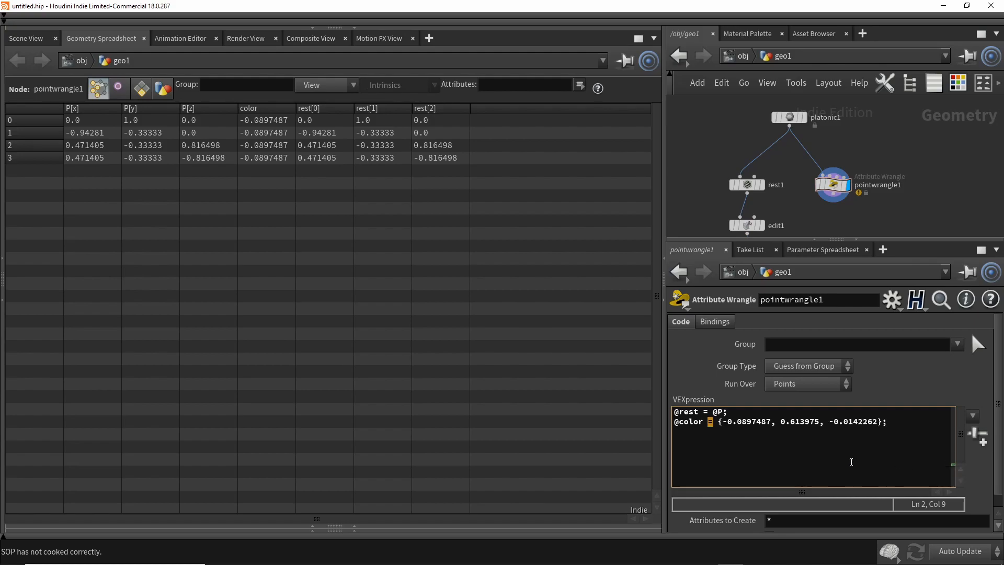
pyautogui.click(742, 411)
pyautogui.press('Right')
pyautogui.write('vector')
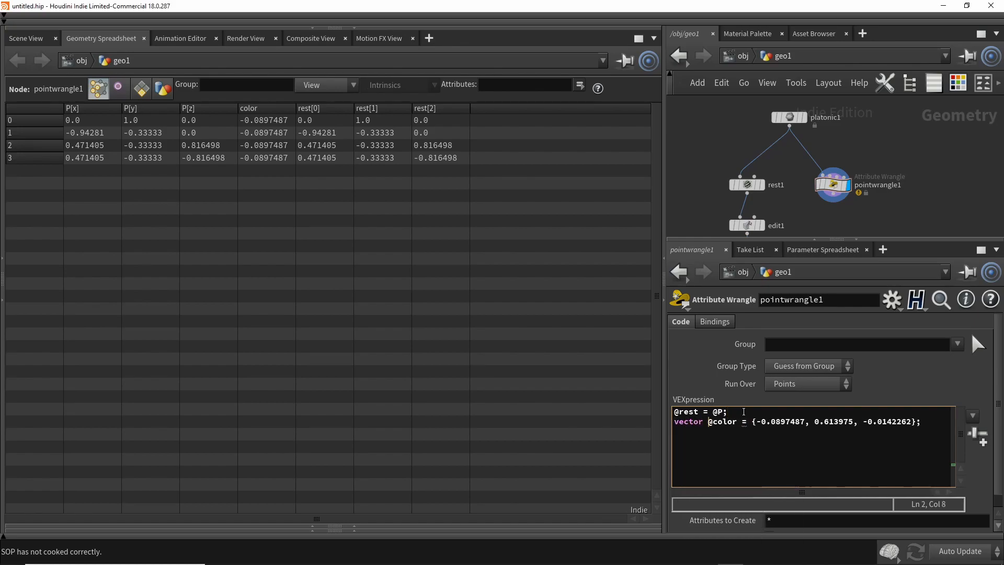
pyautogui.hotkey('ctrl', 'Return')
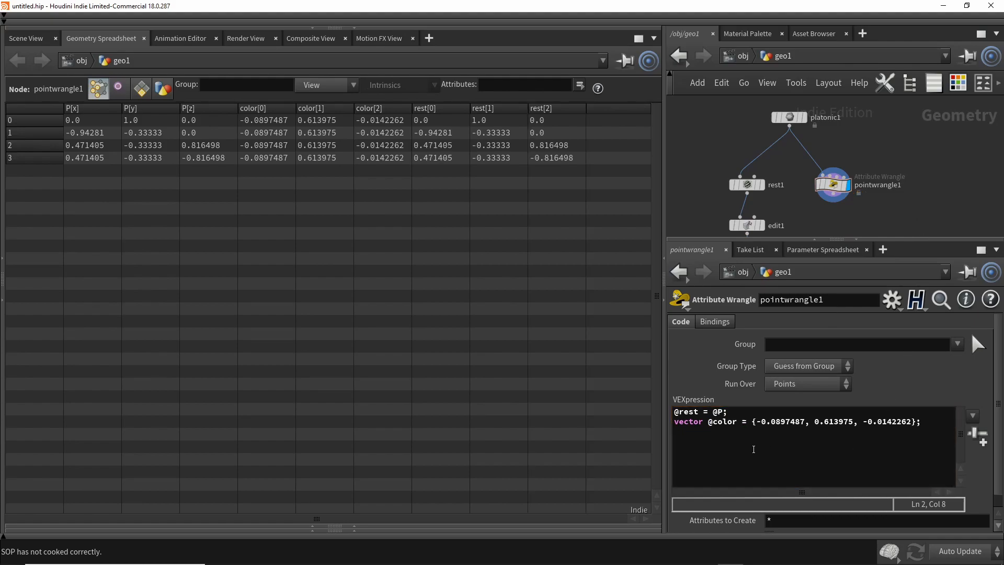
# Highlight the colour value triplet on line 2 to review it
pyautogui.doubleClick(690, 424)
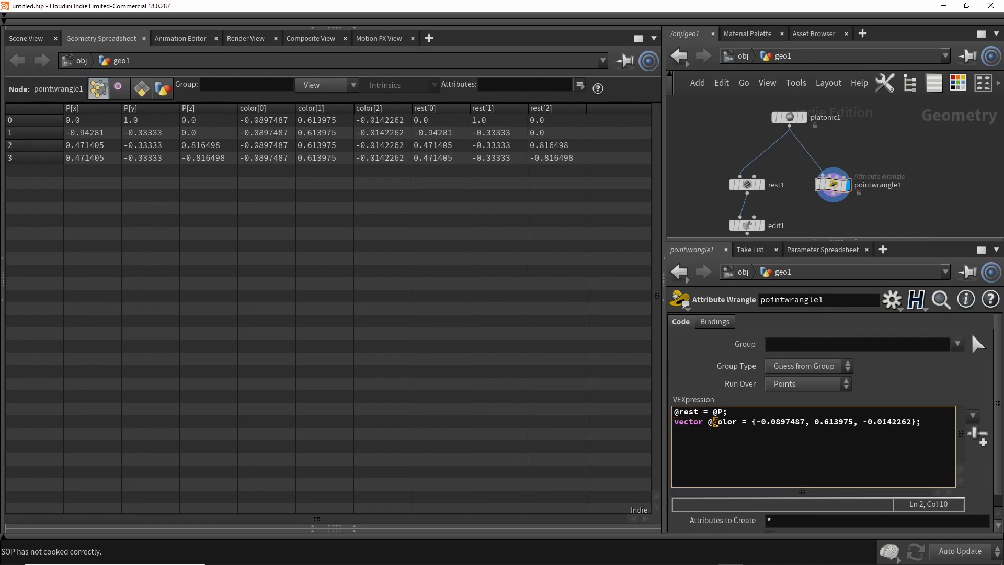
pyautogui.moveTo(713, 421); pyautogui.dragTo(922, 421)
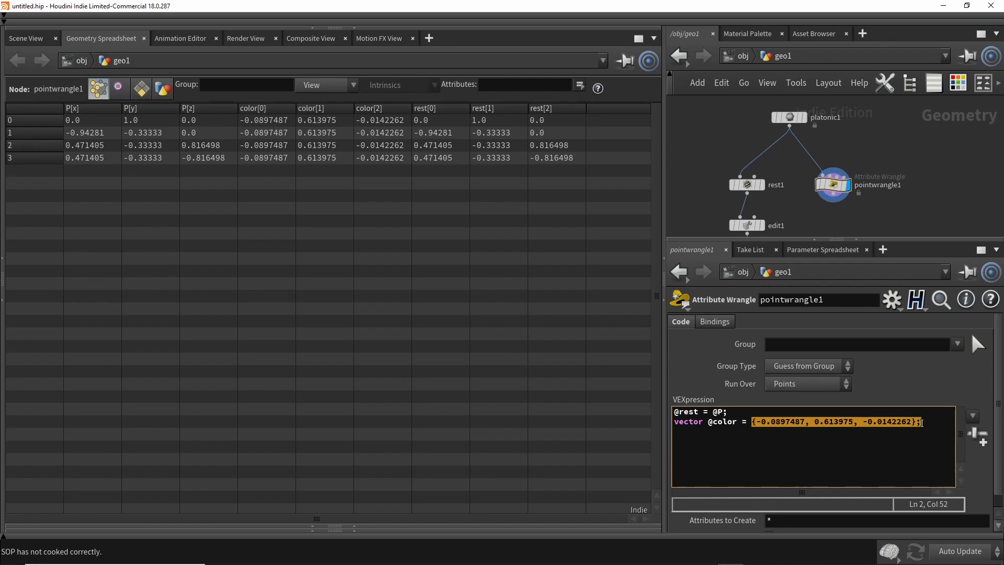
pyautogui.click(932, 426)
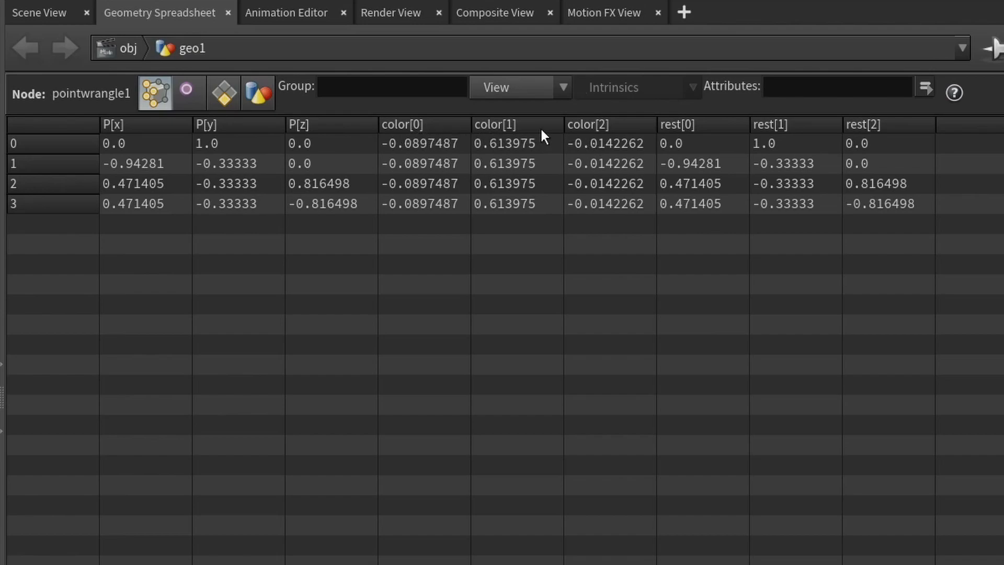
# Return to the 3D Scene View, shift platonic1 above its branches and select pointwrangle1
pyautogui.click(40, 12)
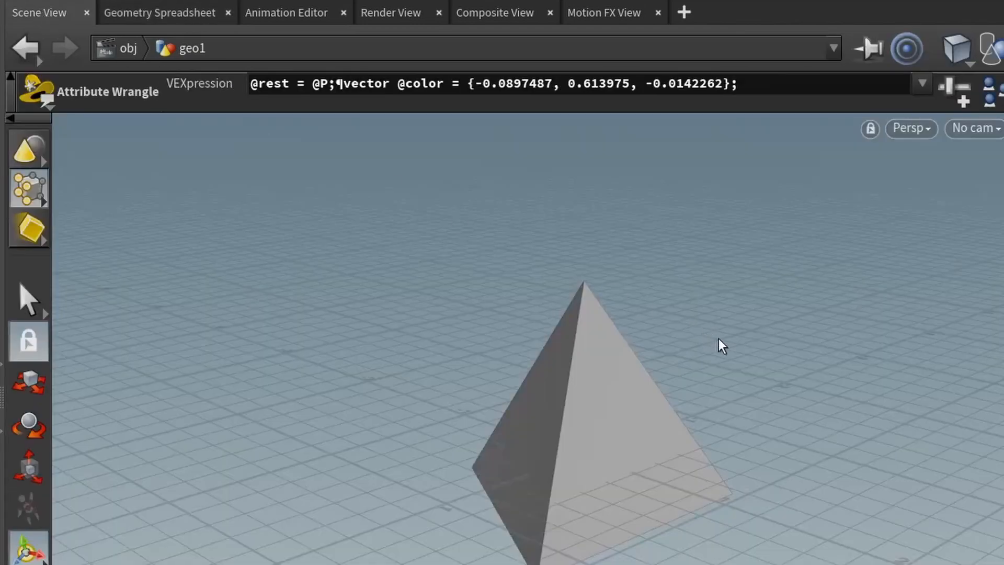
pyautogui.moveTo(837, 181); pyautogui.dragTo(834, 187)
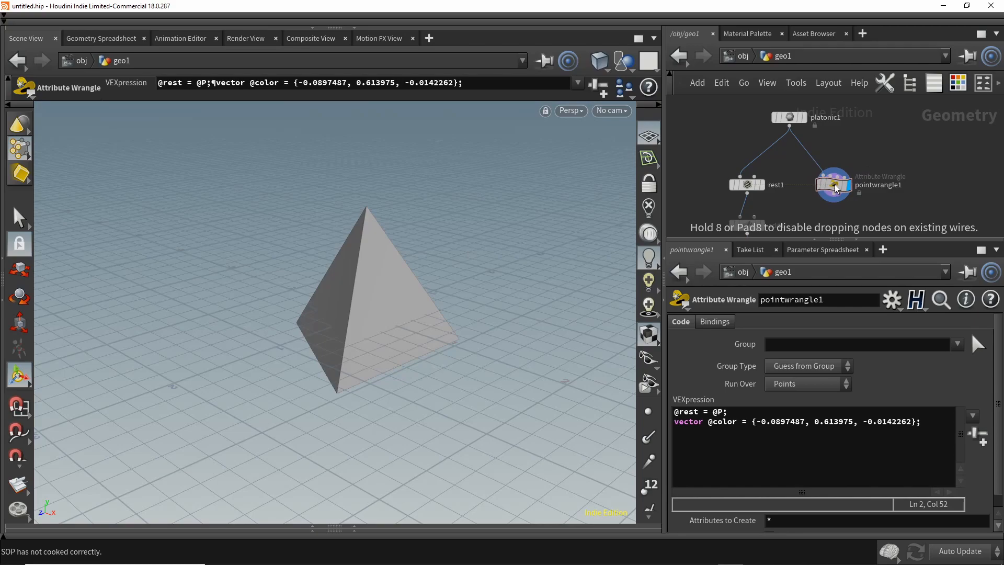
pyautogui.moveTo(789, 117); pyautogui.dragTo(785, 140)
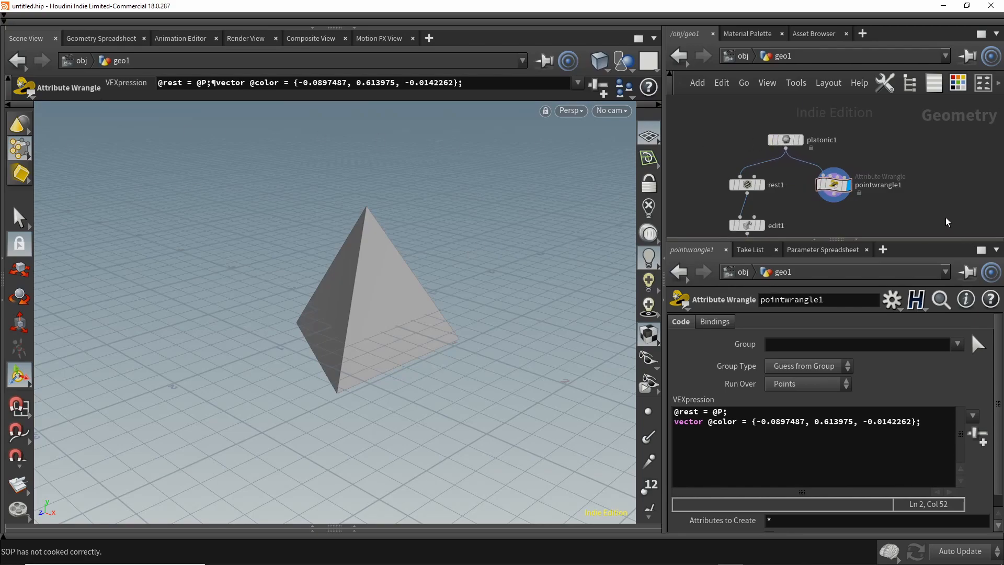
pyautogui.click(833, 184)
# Review pointwrangle1's VEX code, highlighting the rest and color assignment lines
pyautogui.moveTo(729, 413); pyautogui.dragTo(694, 411)
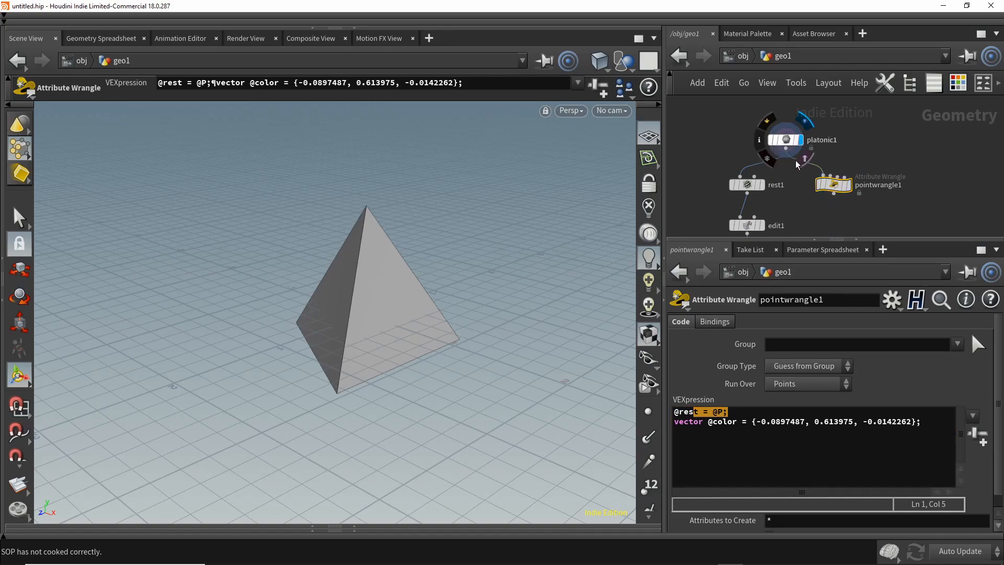
pyautogui.click(792, 140)
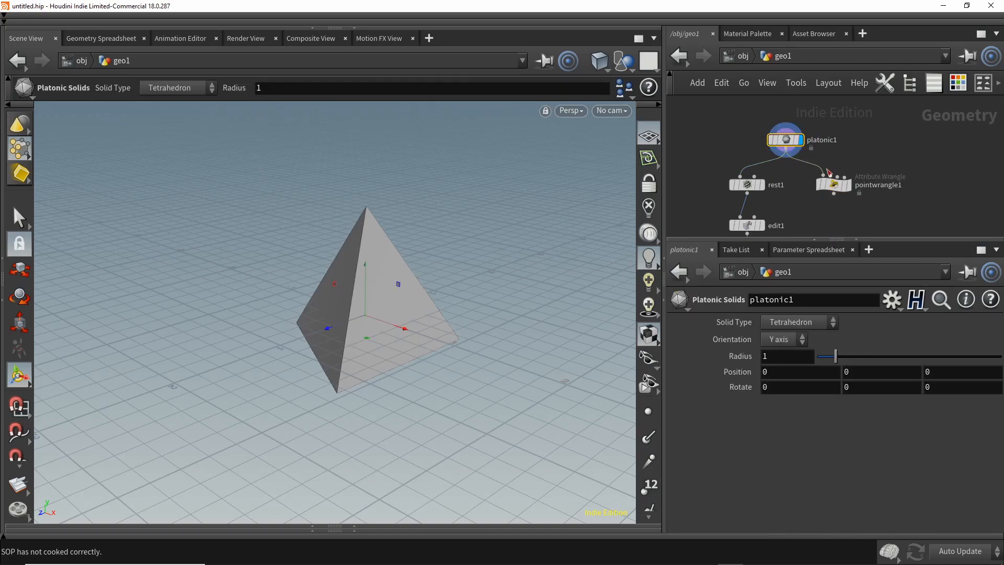
pyautogui.click(849, 184)
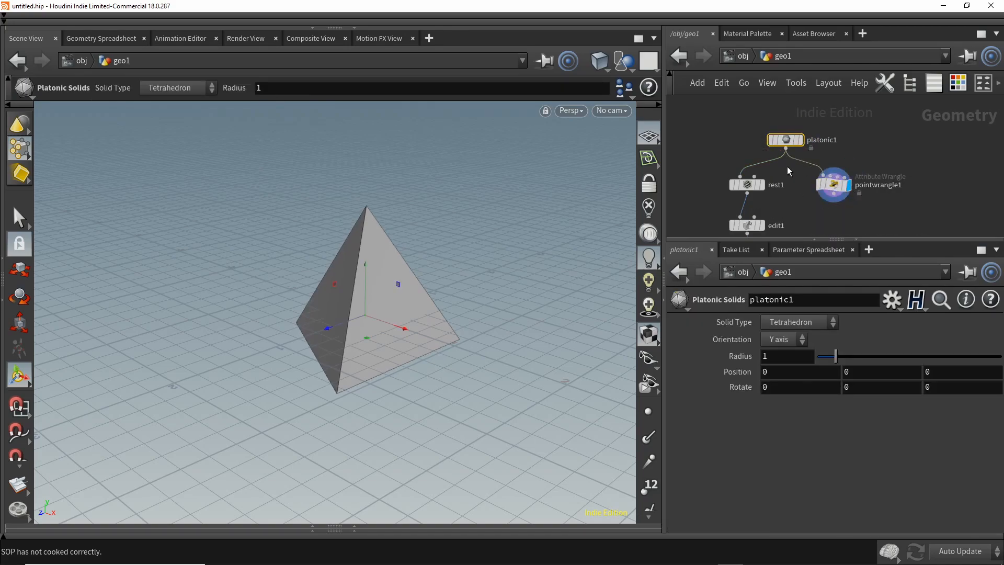
pyautogui.click(835, 184)
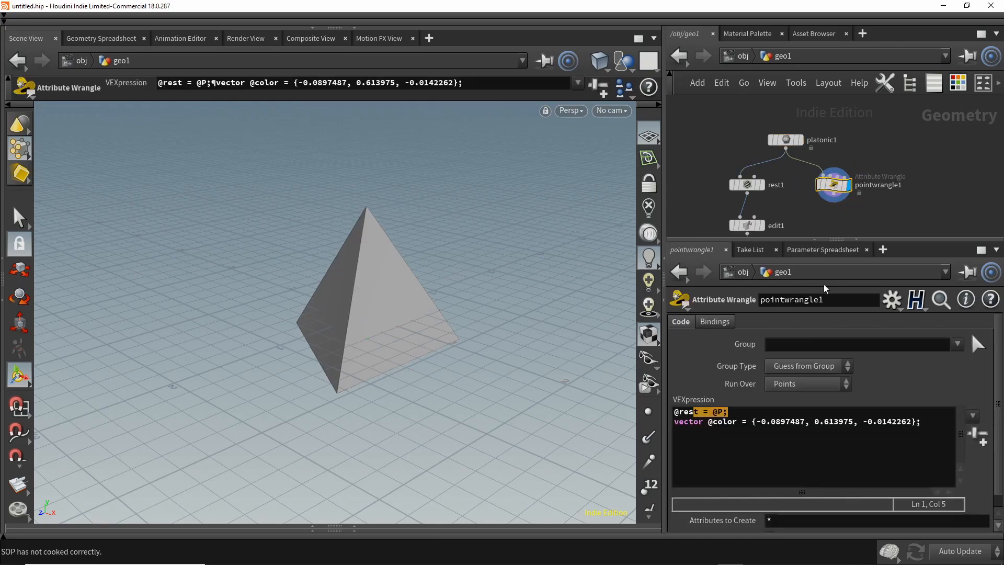
pyautogui.click(750, 413)
pyautogui.moveTo(730, 411); pyautogui.dragTo(674, 411)
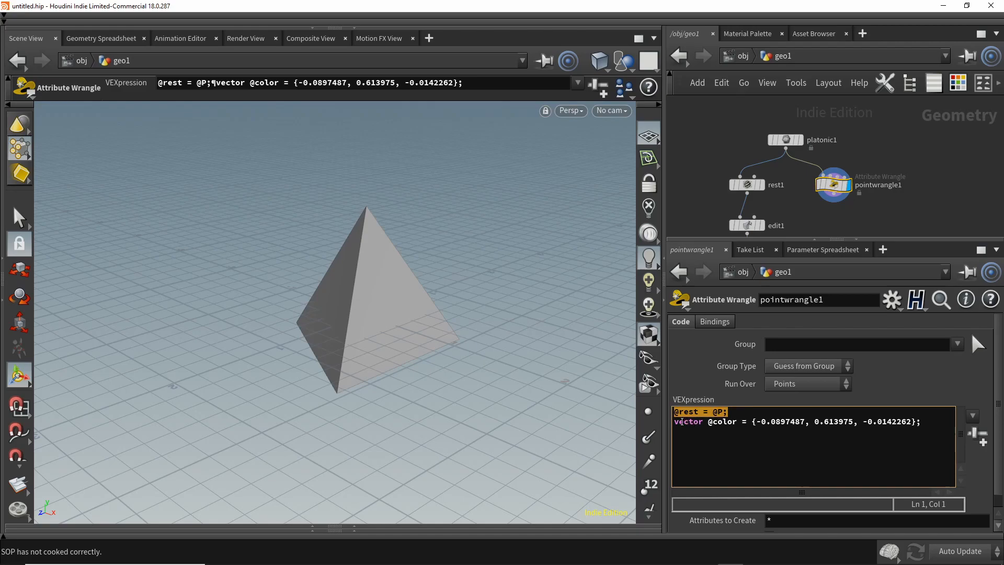
pyautogui.moveTo(691, 423); pyautogui.dragTo(919, 421)
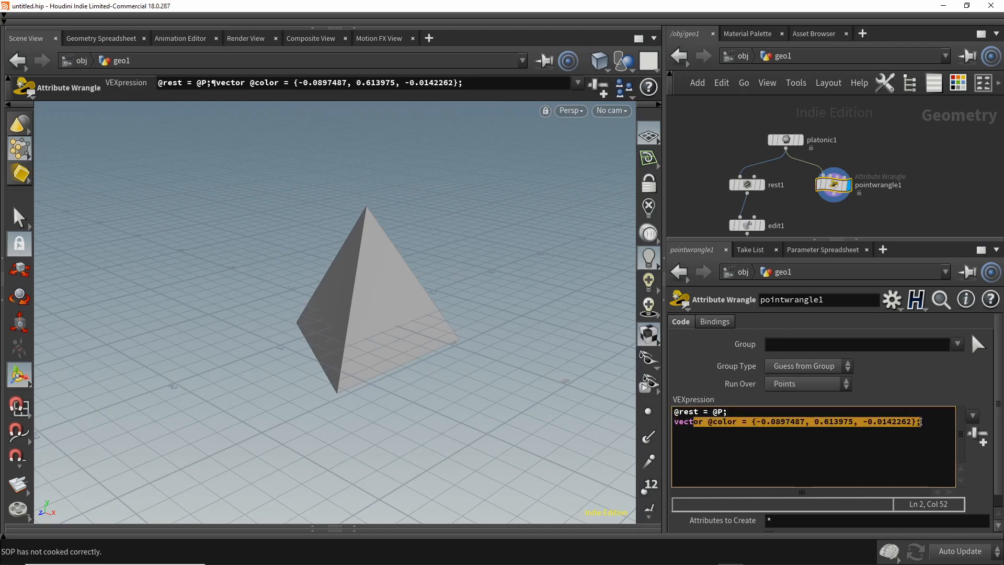
pyautogui.click(926, 423)
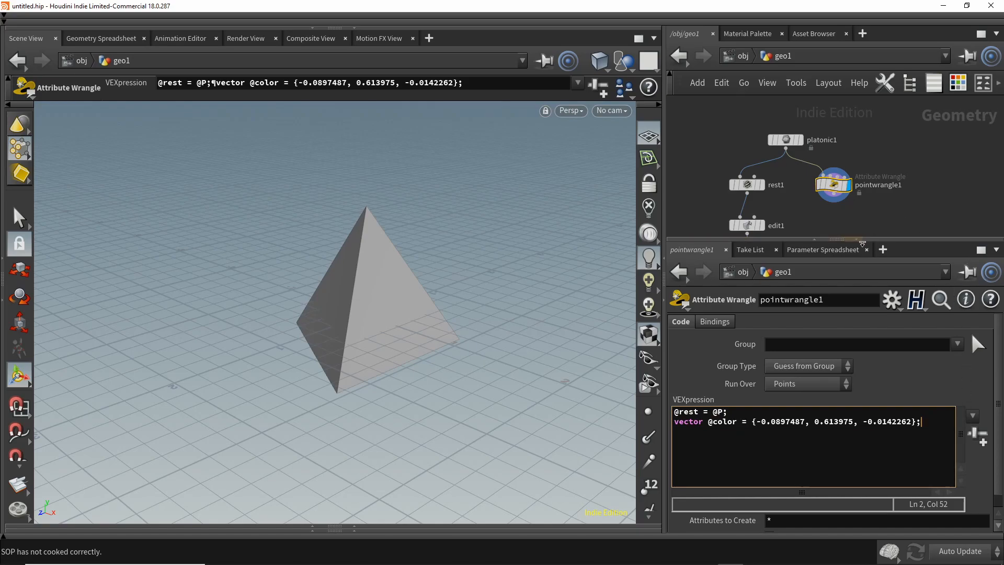
# Drop a Color node below edit1, then delete it again
pyautogui.moveTo(784, 219); pyautogui.dragTo(786, 162, button='middle')
pyautogui.click(746, 206)
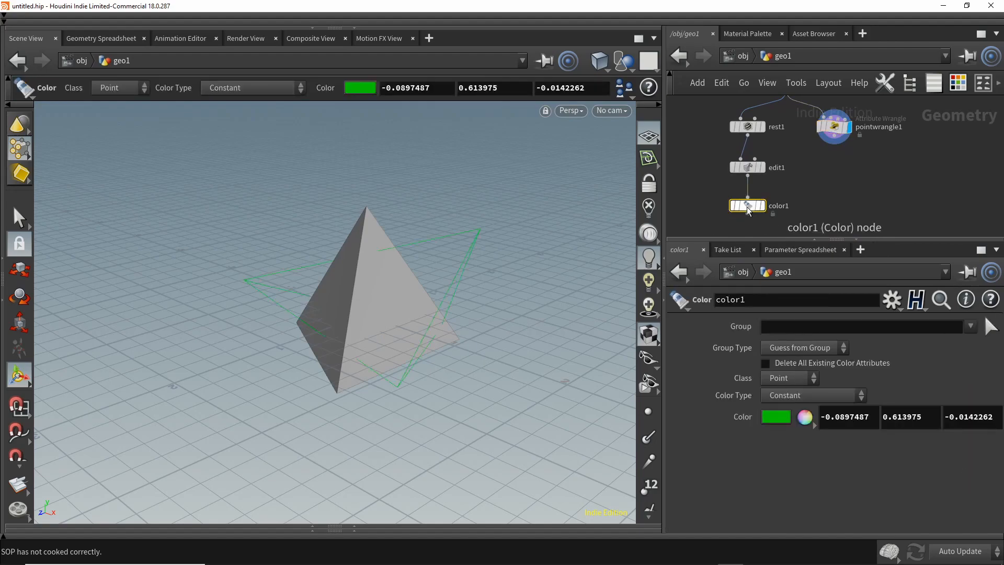
pyautogui.press('Delete')
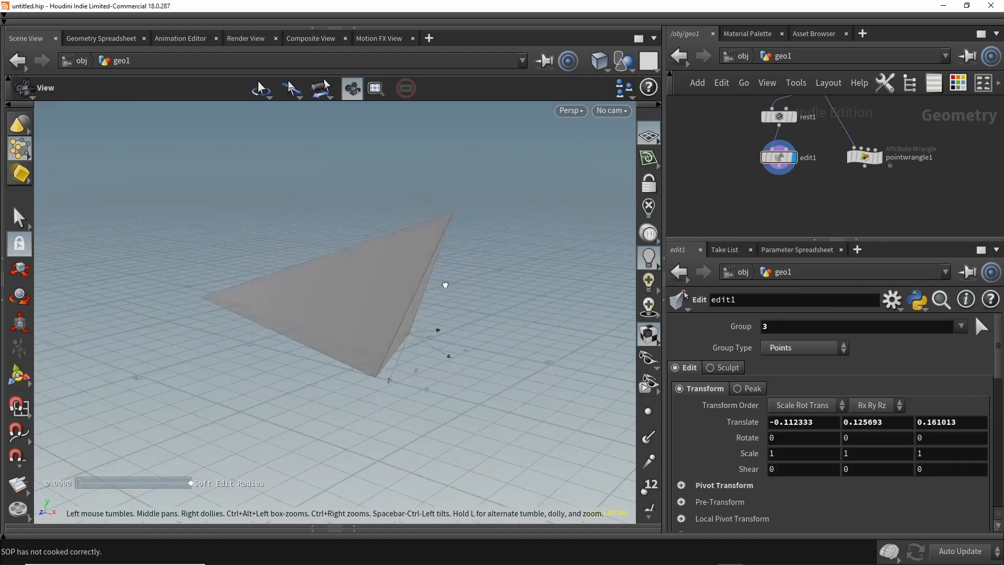
pyautogui.moveTo(445, 284); pyautogui.dragTo(423, 330)
pyautogui.press('Escape')
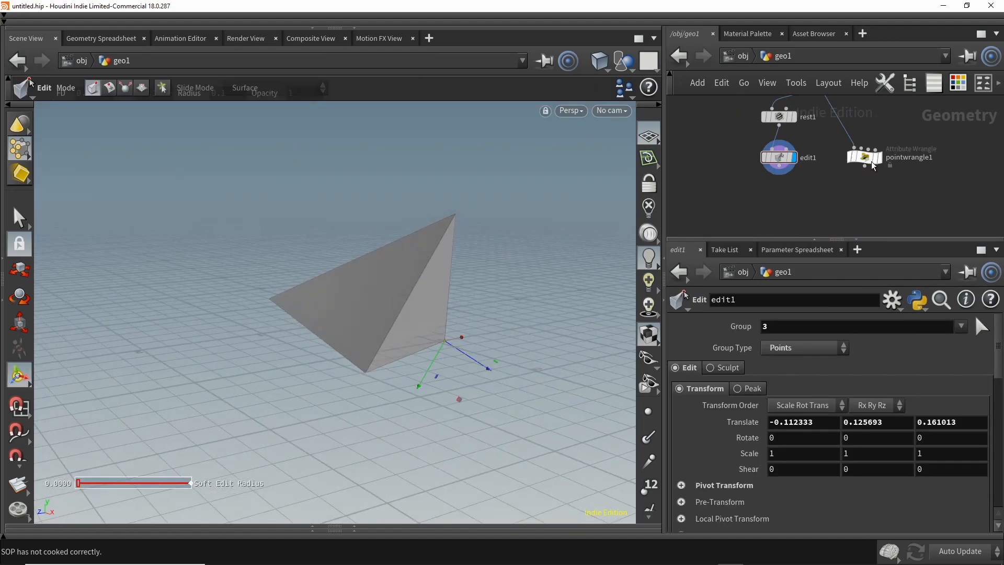
# Move the display flag from pointwrangle1 to edit1 so the reshaped tetrahedron shows
pyautogui.click(853, 158)
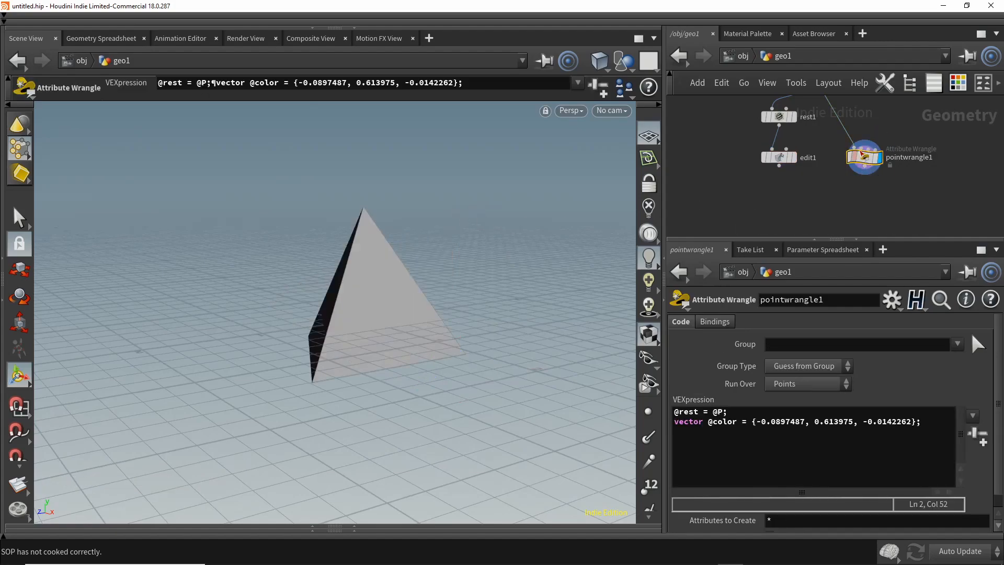
pyautogui.moveTo(779, 158)
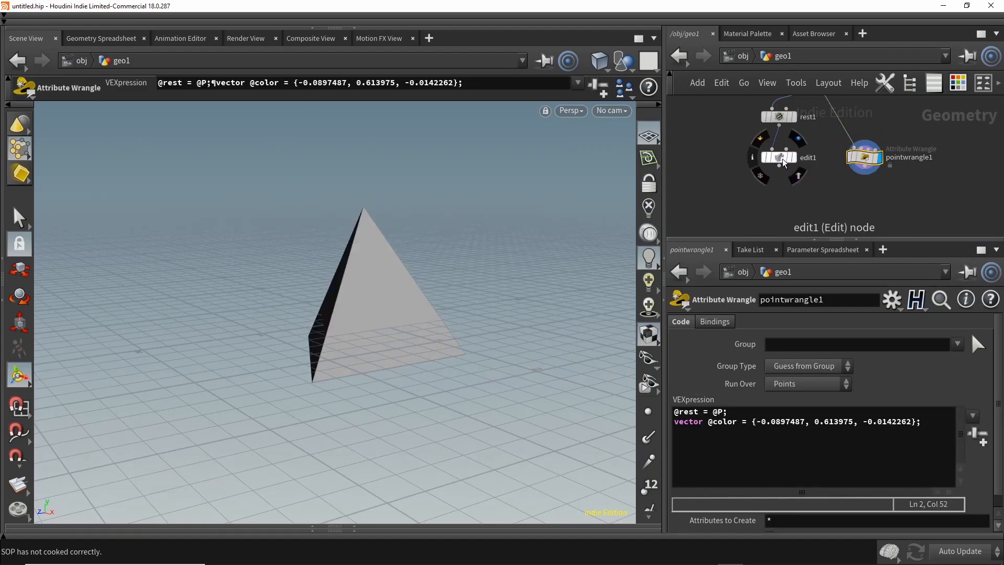
pyautogui.click(781, 160)
pyautogui.click(853, 157)
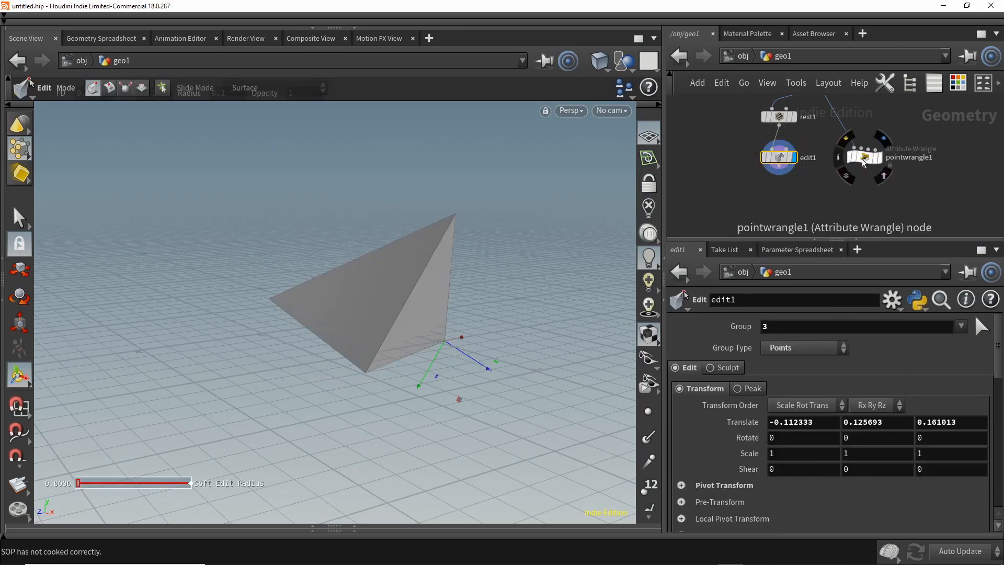
# Add an Attribute Copy node fed by edit1 and pointwrangle1 and display its result
pyautogui.press('Tab')
pyautogui.write('attribu')
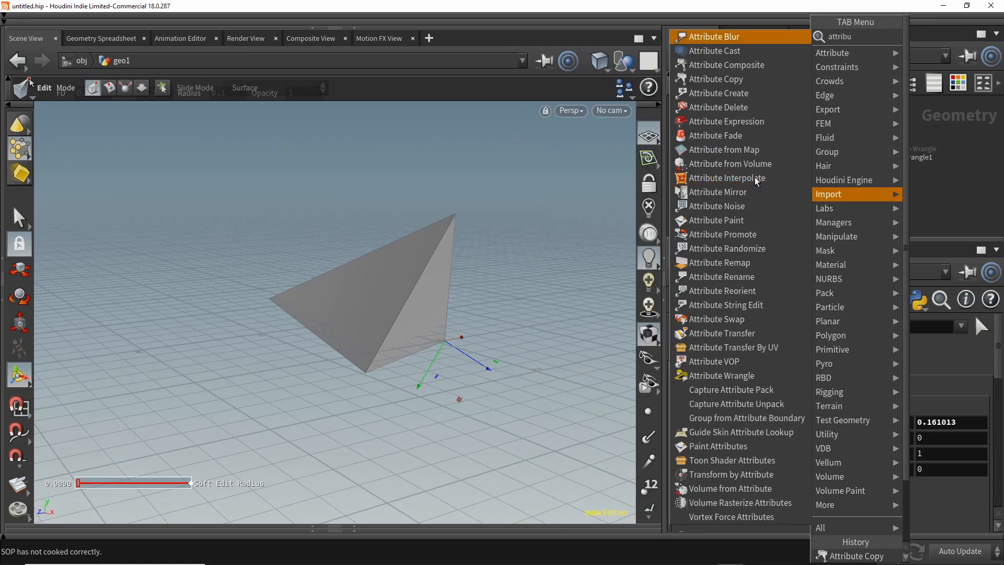
pyautogui.write(' copy')
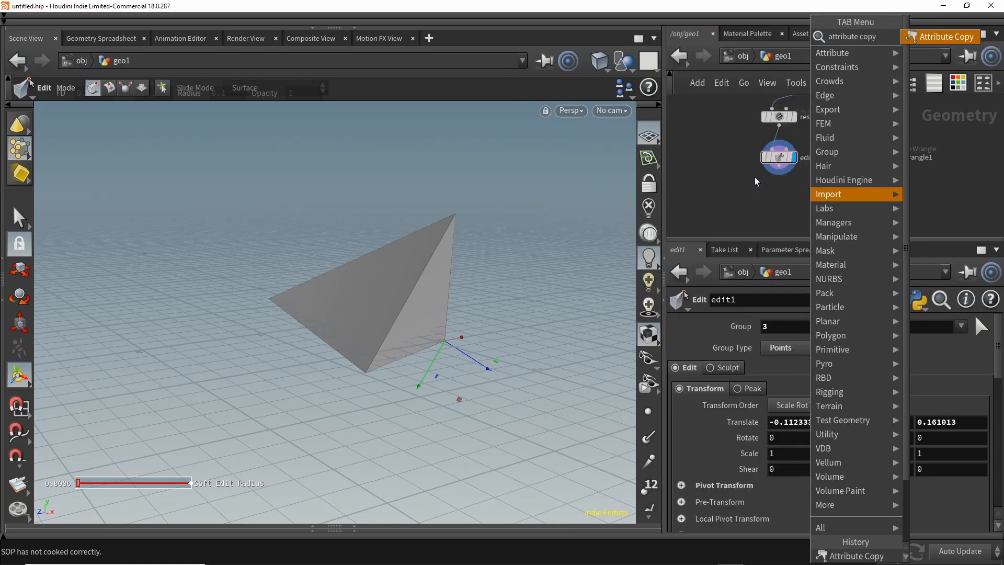
pyautogui.press('Return')
pyautogui.click(808, 211)
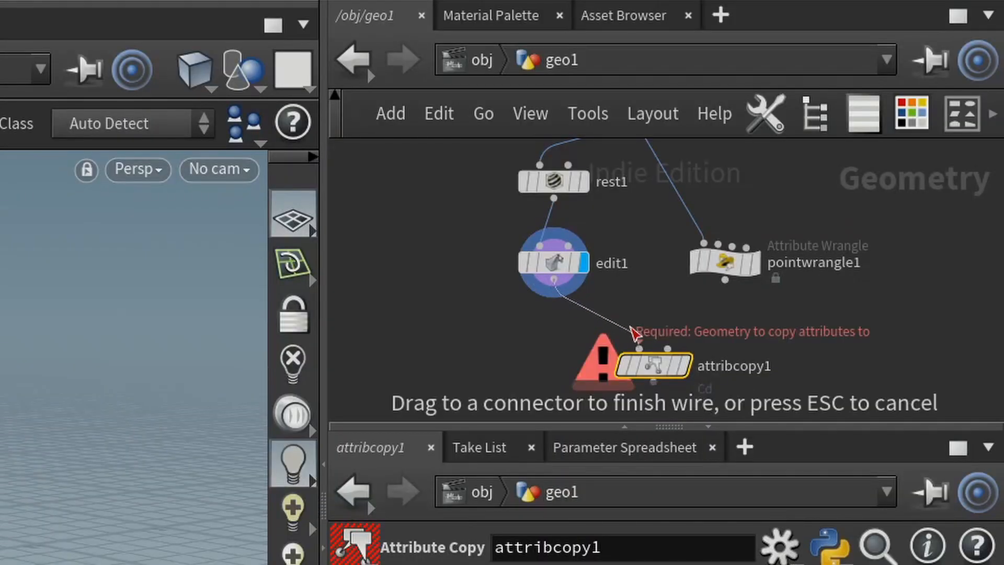
pyautogui.click(638, 351)
pyautogui.click(725, 281)
pyautogui.click(667, 352)
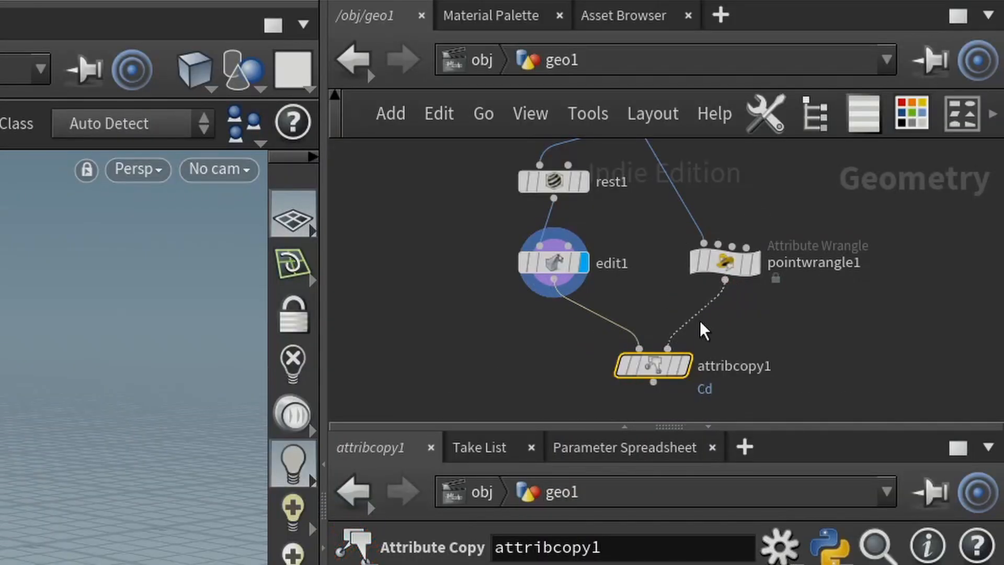
pyautogui.click(680, 366)
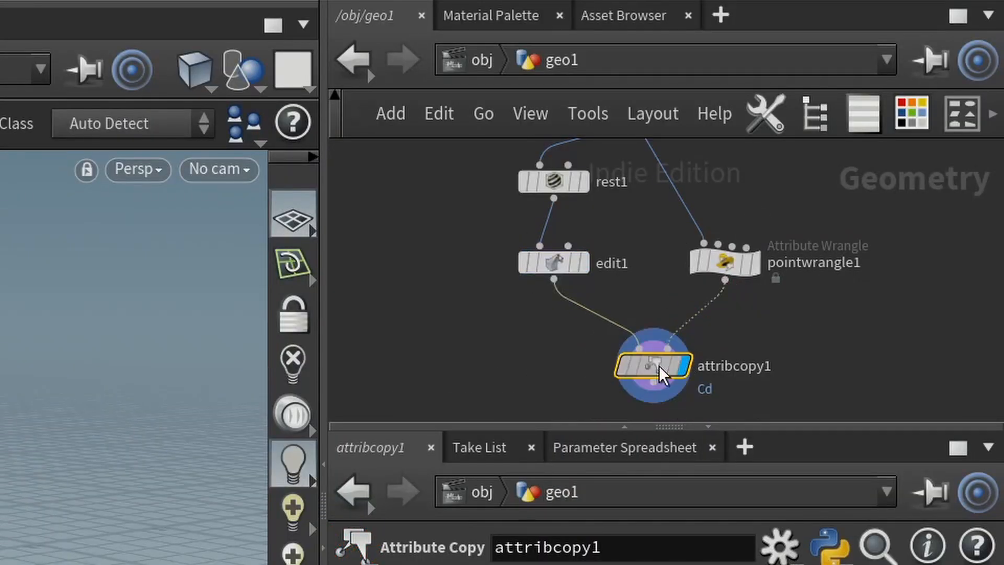
pyautogui.moveTo(372, 304)
pyautogui.mouseDown()
pyautogui.moveTo(459, 314)
pyautogui.moveTo(408, 329)
pyautogui.mouseUp()
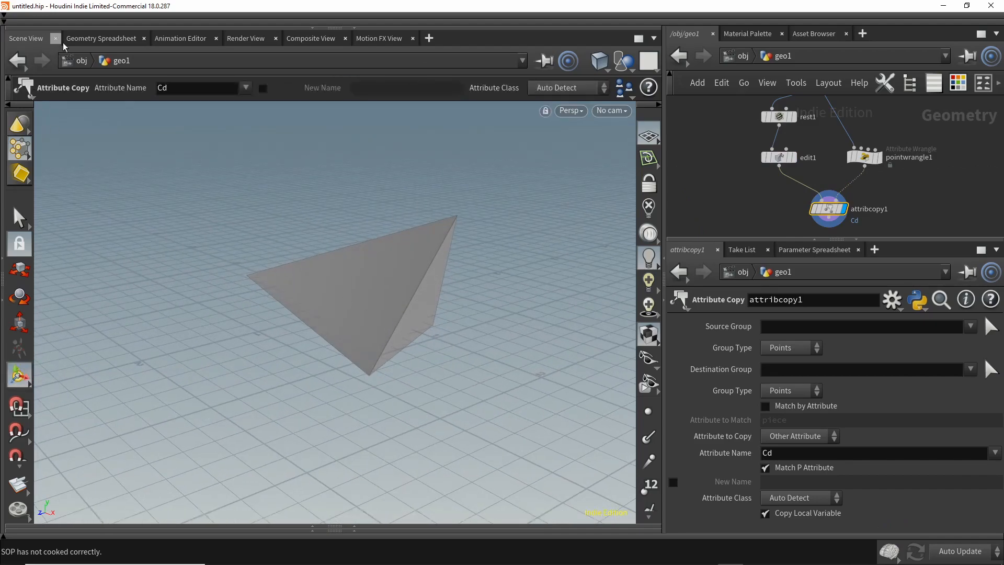
# Set attribcopy1 to copy the color attribute with New Name enabled as Cd, checking the spreadsheet
pyautogui.click(101, 38)
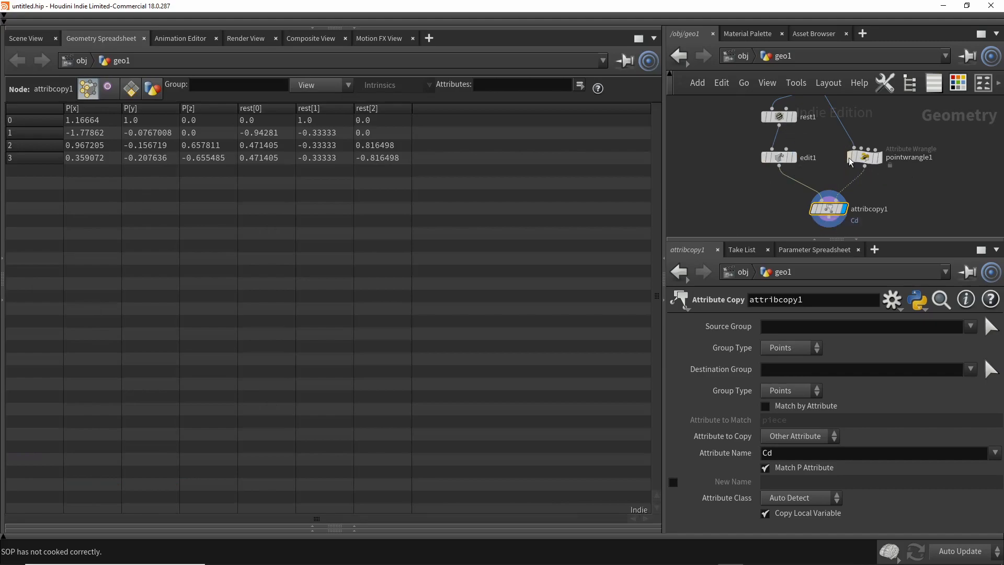
pyautogui.click(865, 157)
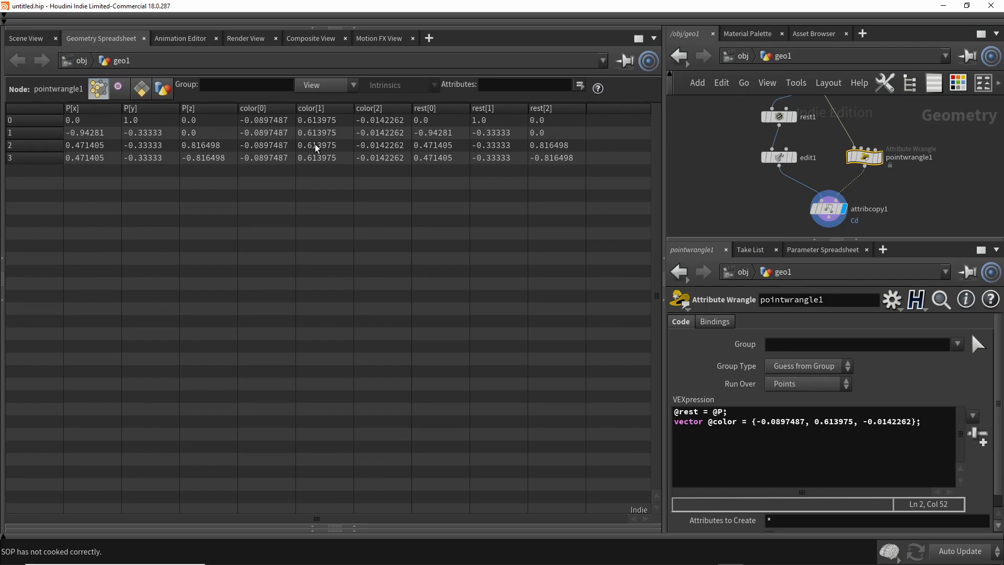
pyautogui.click(834, 209)
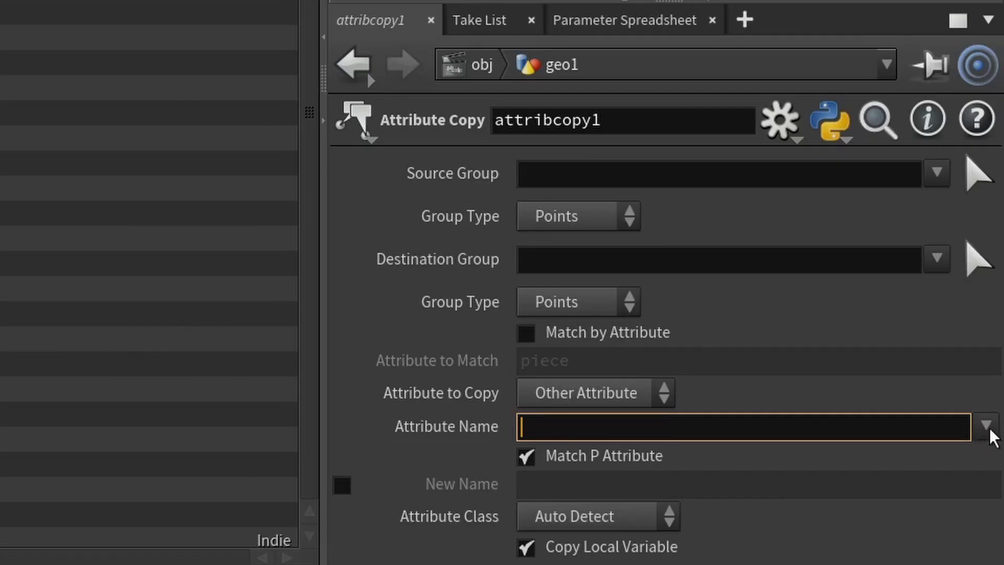
pyautogui.click(985, 429)
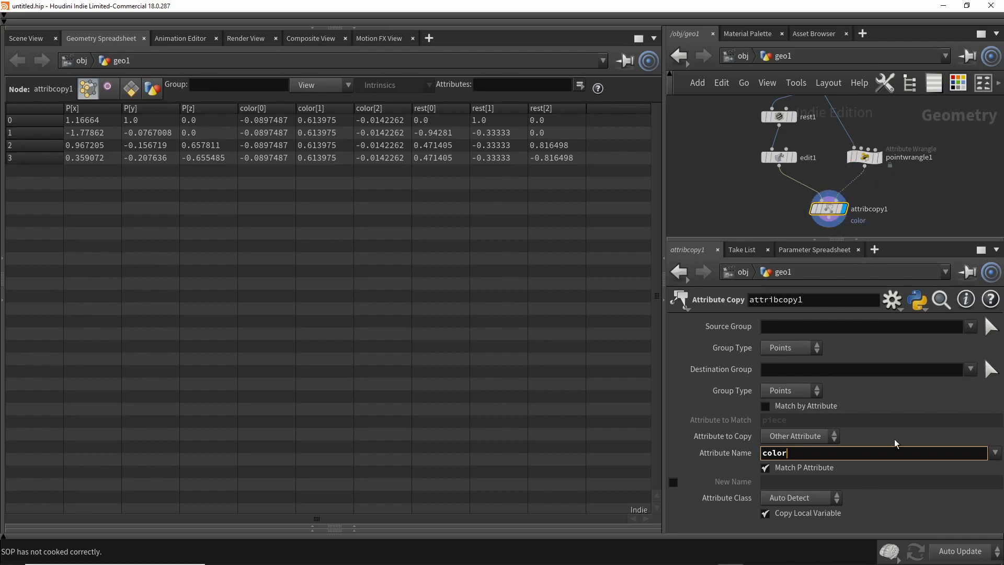
pyautogui.click(673, 481)
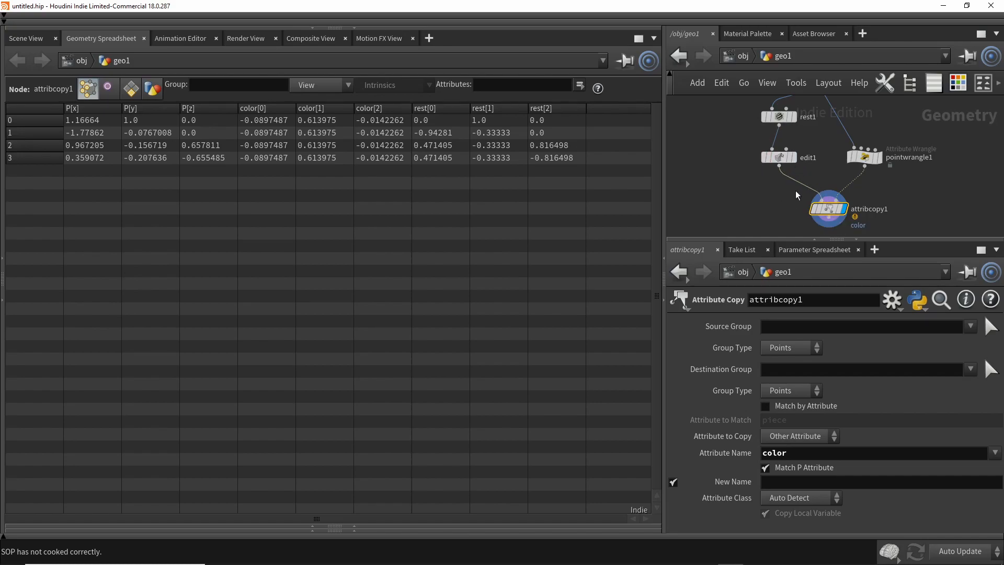
pyautogui.click(796, 481)
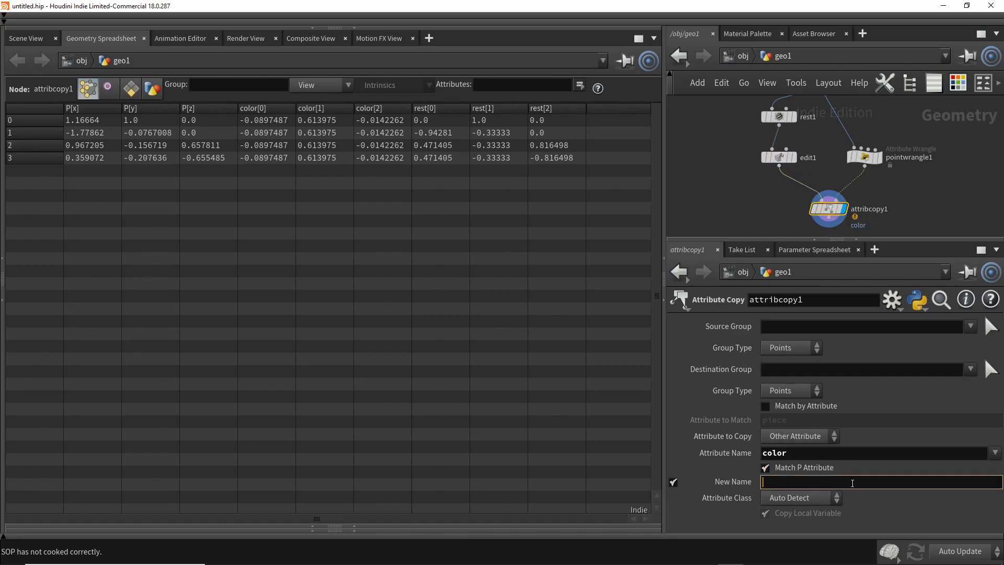
pyautogui.write('d')
pyautogui.press('Return')
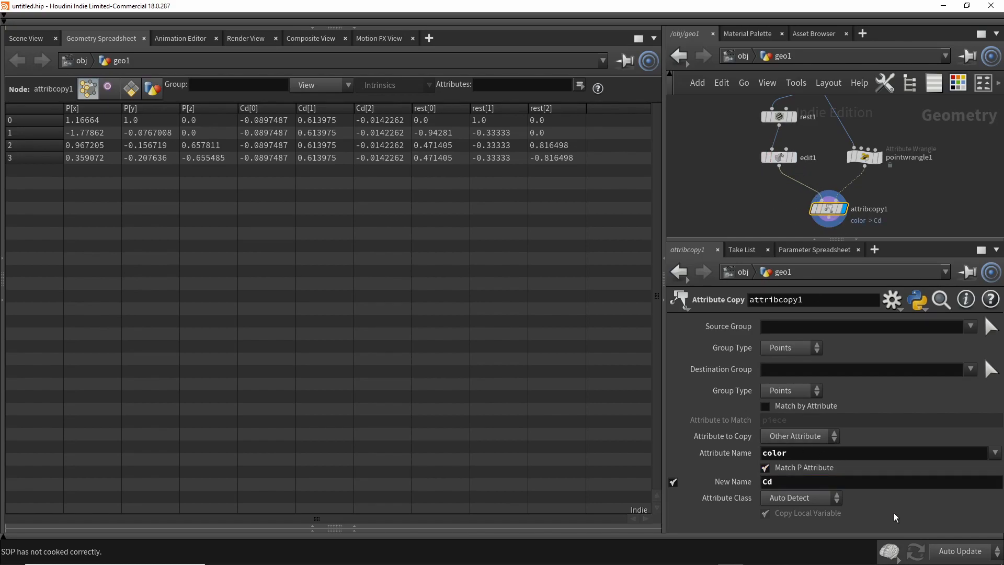
# View the green tetrahedron in 3D and toggle New Name off and on to compare
pyautogui.click(26, 38)
pyautogui.moveTo(470, 317)
pyautogui.keyDown('alt'); pyautogui.mouseDown()
pyautogui.moveTo(436, 301)
pyautogui.moveTo(353, 298)
pyautogui.mouseUp(); pyautogui.keyUp('alt')
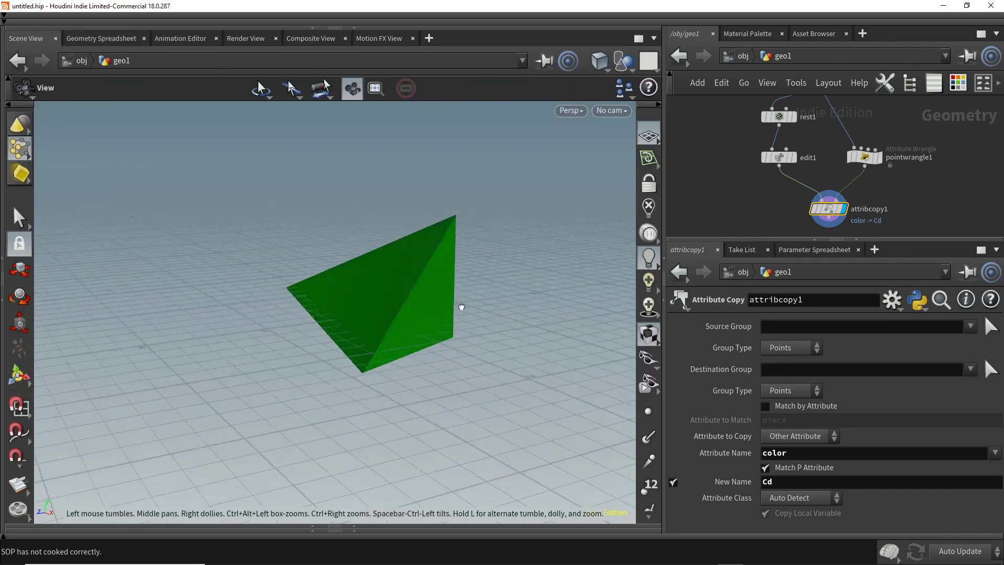
pyautogui.click(672, 482)
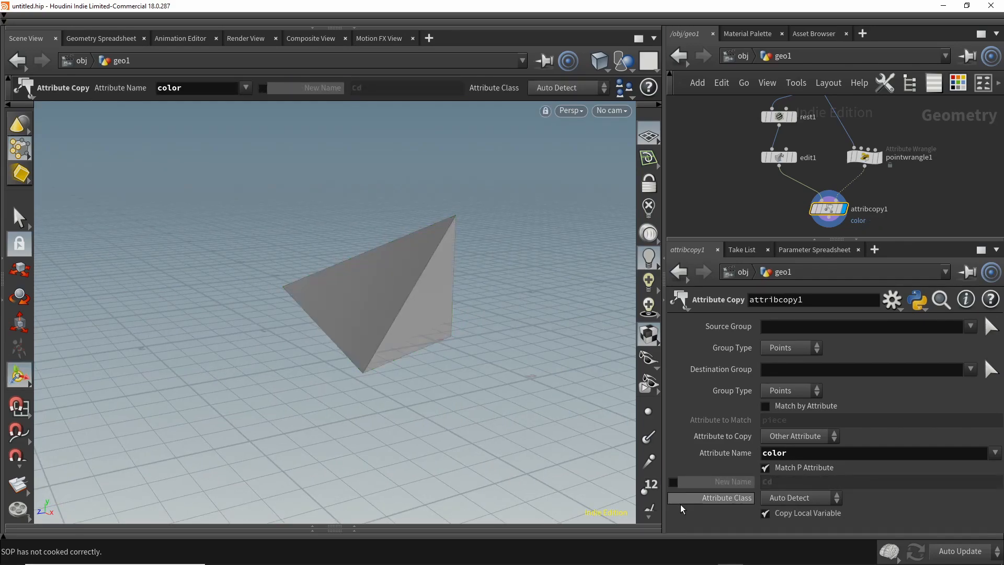
pyautogui.click(673, 482)
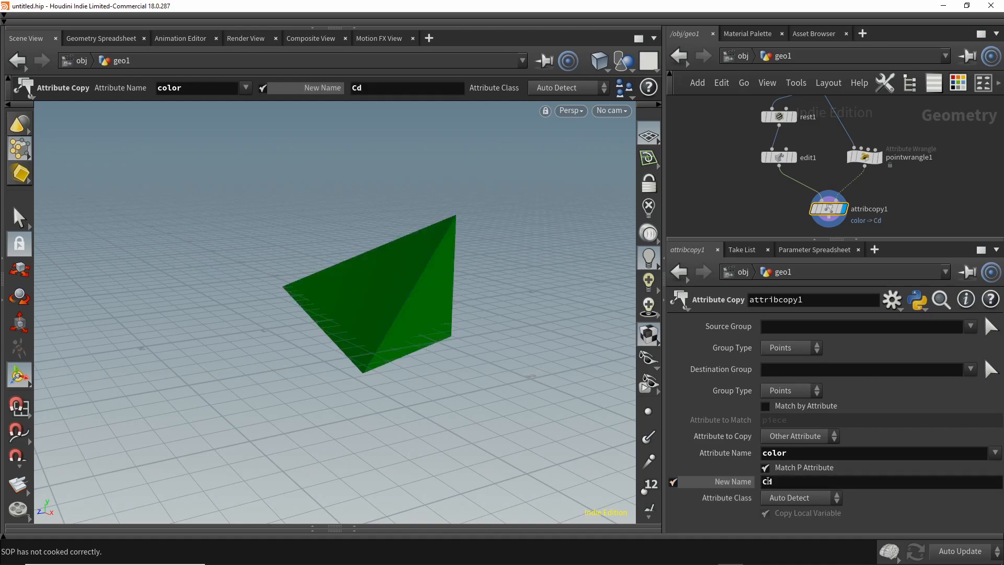
# Rename the copied attribute to lowercase cd, then restore Cd so the green returns
pyautogui.doubleClick(781, 480)
pyautogui.write('cd')
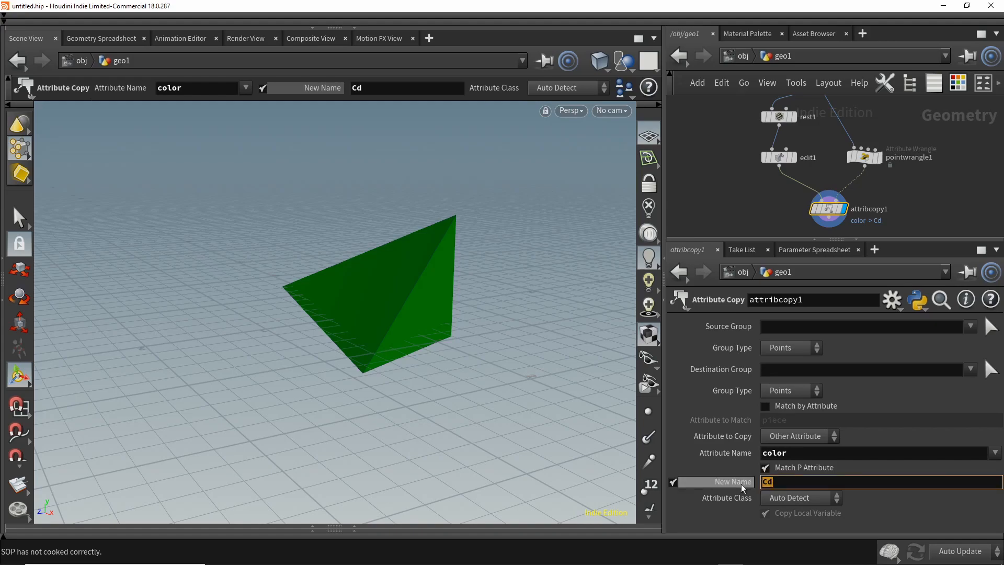
pyautogui.press('Return')
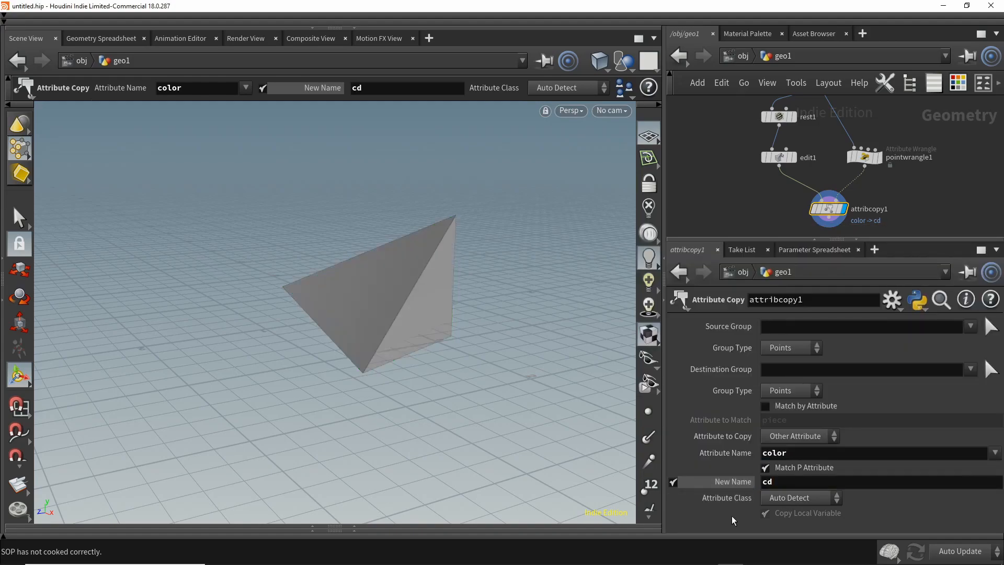
pyautogui.doubleClick(780, 482)
pyautogui.write('Cd')
pyautogui.press('Return')
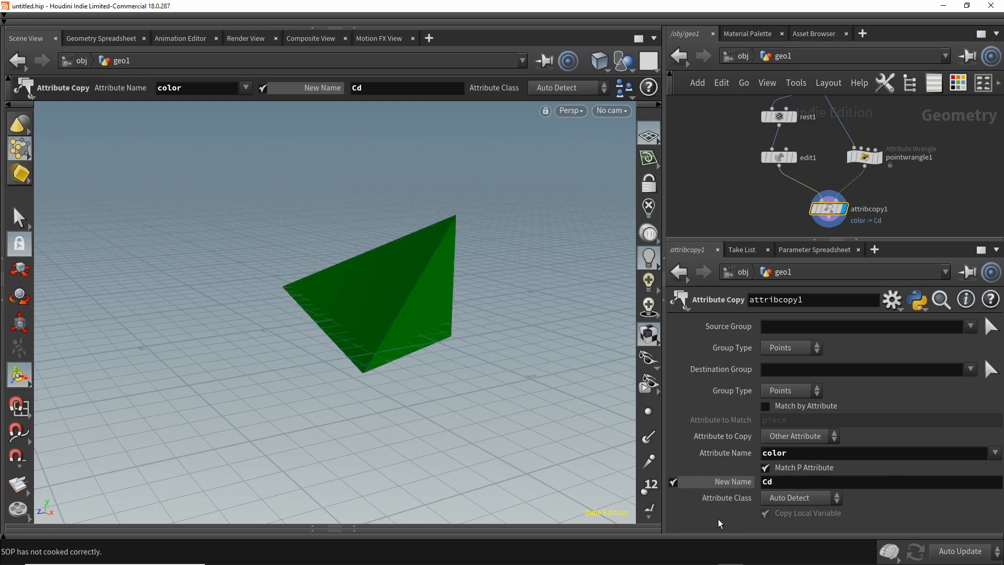
pyautogui.click(784, 481)
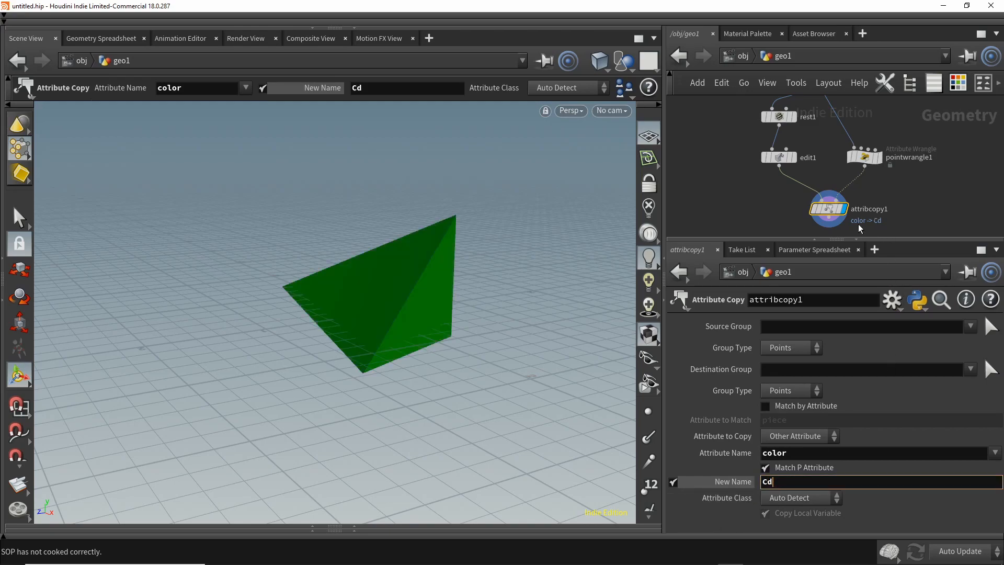
# Nudge attribcopy1 left and show its points' Cd values in the Geometry Spreadsheet
pyautogui.moveTo(828, 209); pyautogui.dragTo(811, 210)
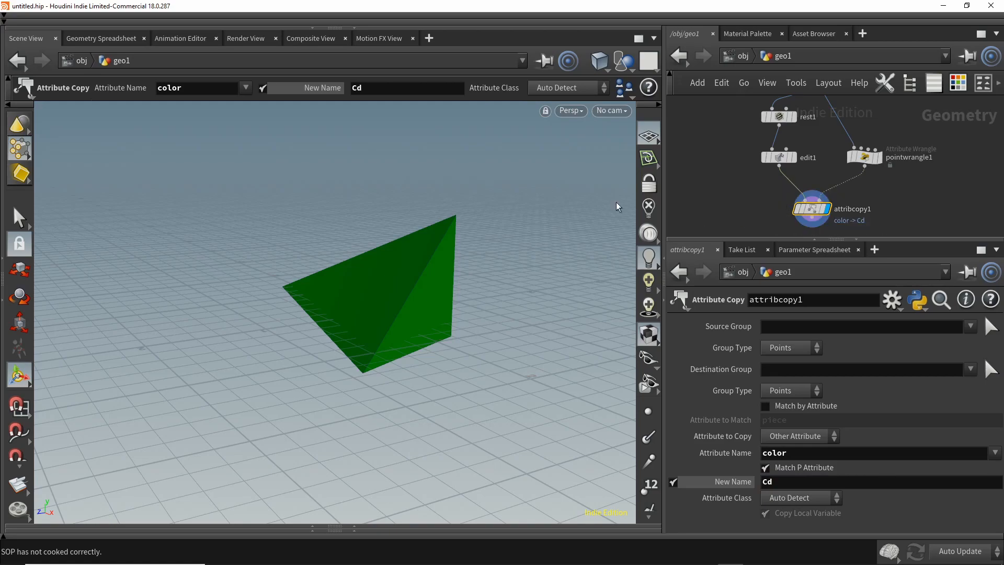
pyautogui.click(100, 37)
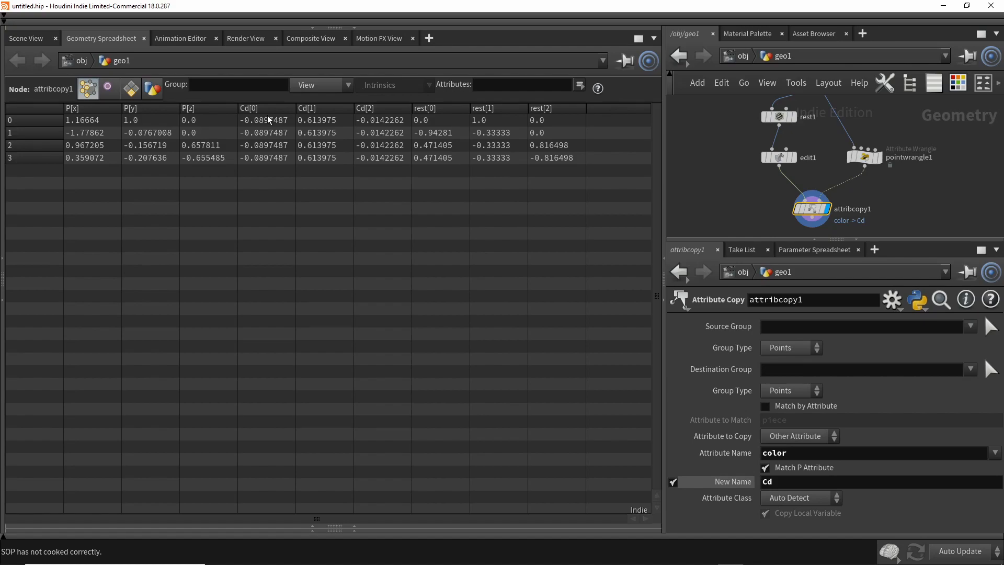
# Cut attribcopy1's input wires, move it aside and add a Color node fed by edit1
pyautogui.moveTo(811, 209); pyautogui.dragTo(733, 212)
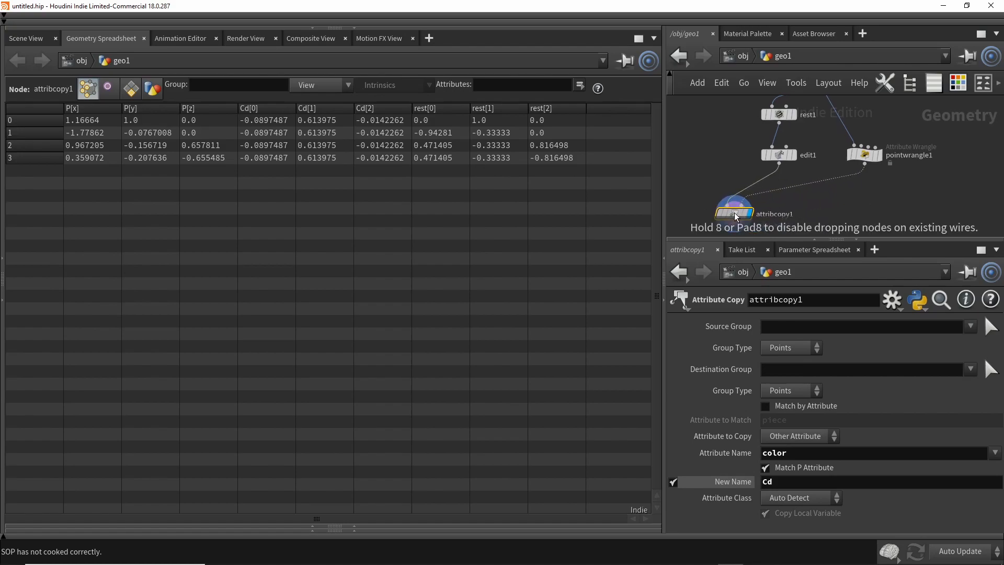
pyautogui.press('y')
pyautogui.moveTo(820, 192); pyautogui.dragTo(687, 157)
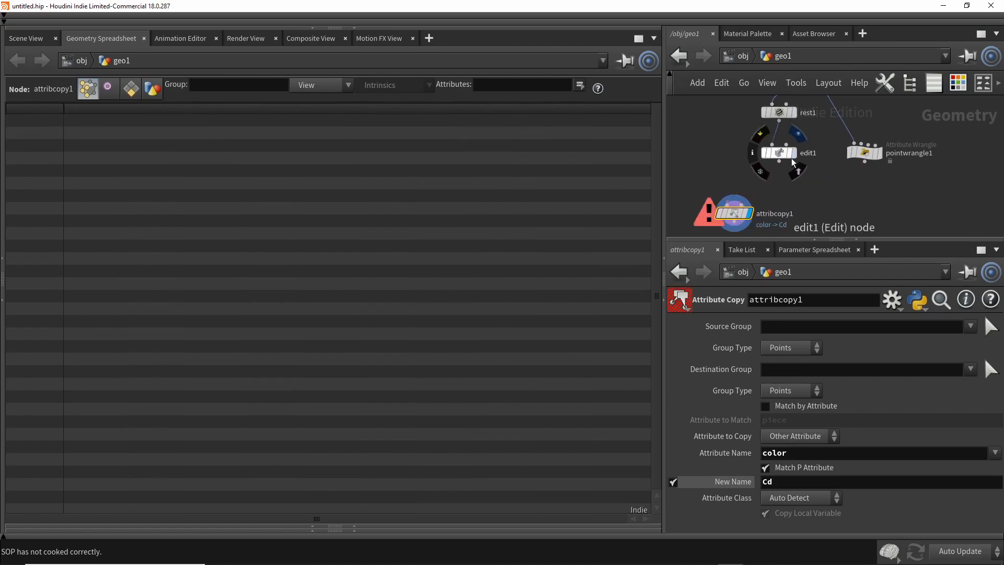
pyautogui.click(779, 164)
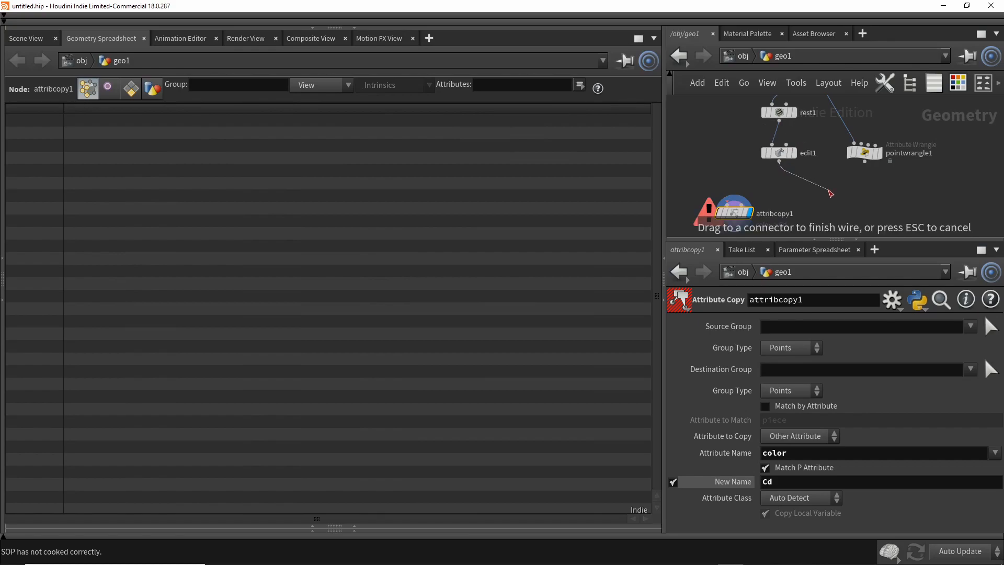
pyautogui.press('Tab')
pyautogui.write('col')
pyautogui.press('Return')
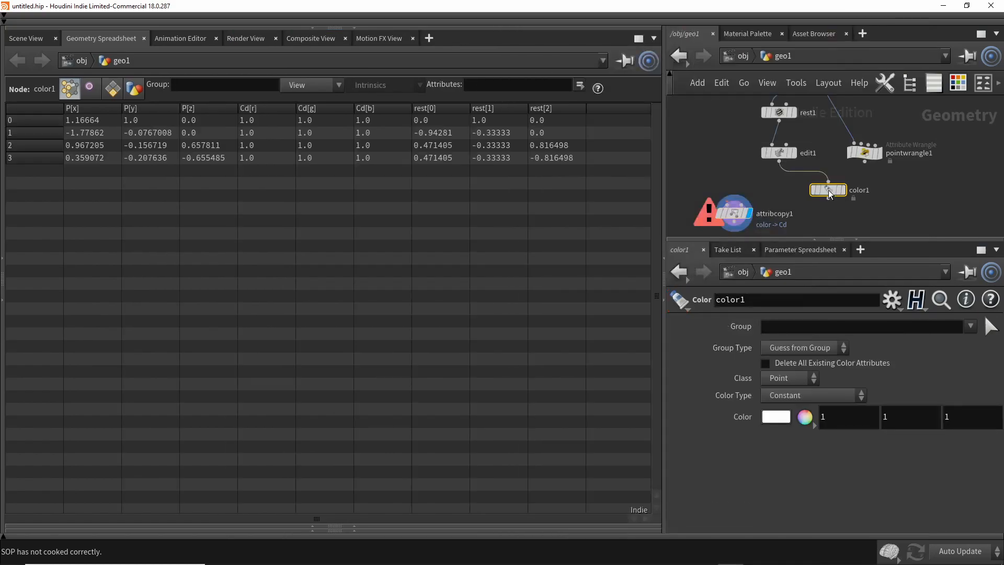
# Pick a light green for color1, inspect it in 3D and show its point attributes in the spreadsheet
pyautogui.click(778, 419)
pyautogui.moveTo(289, 236); pyautogui.dragTo(286, 208)
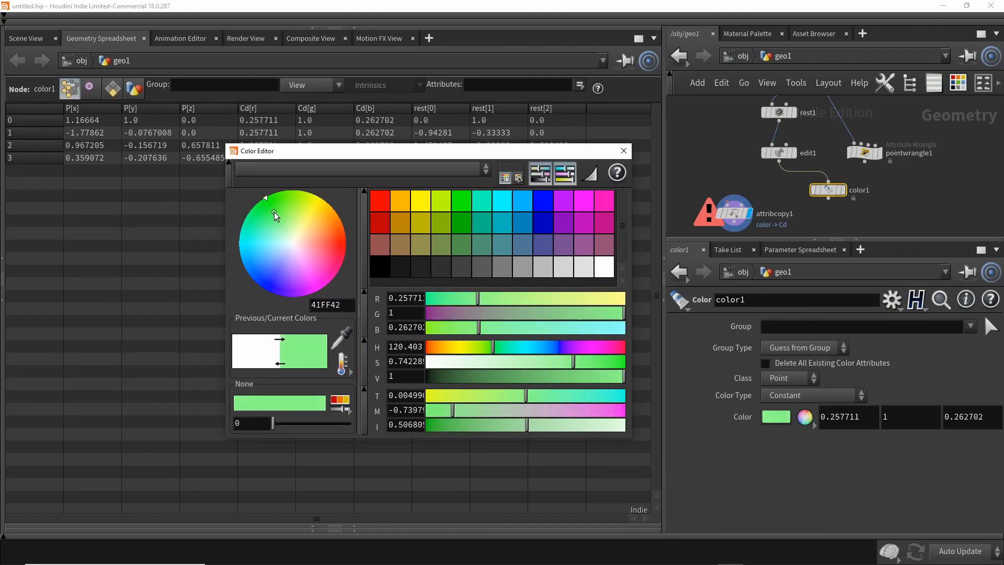
pyautogui.click(624, 151)
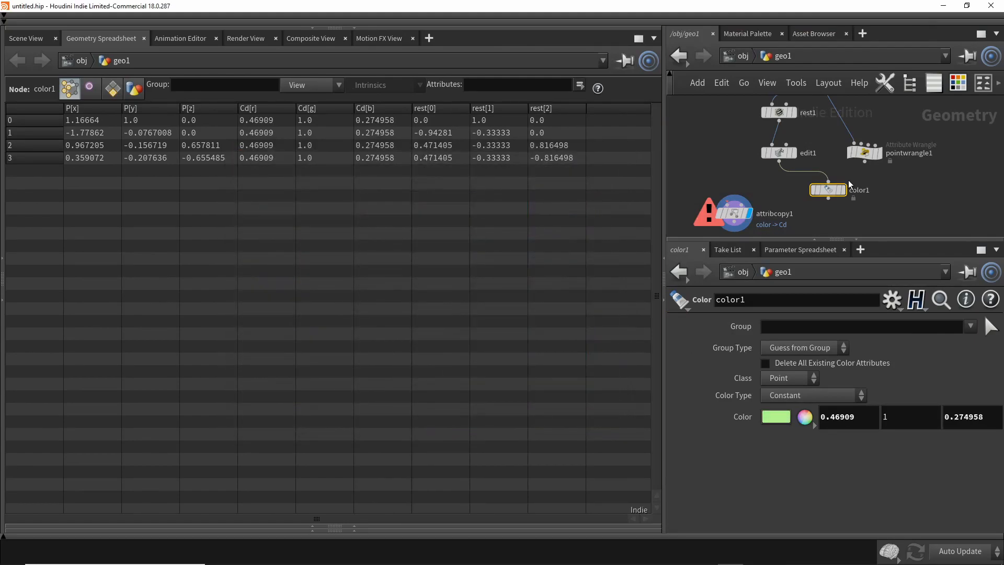
pyautogui.click(26, 38)
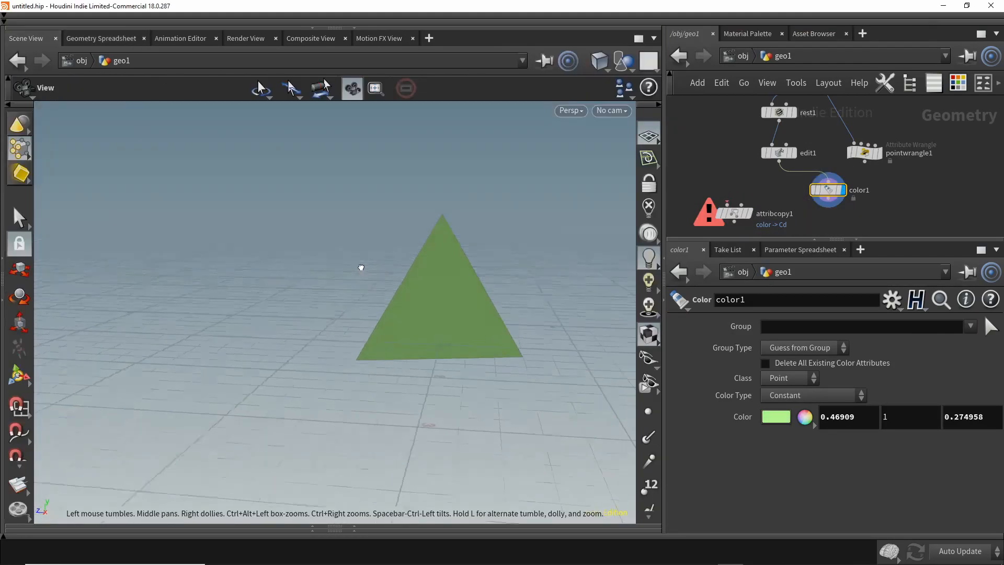
pyautogui.moveTo(408, 259); pyautogui.dragTo(408, 291)
pyautogui.press('Escape')
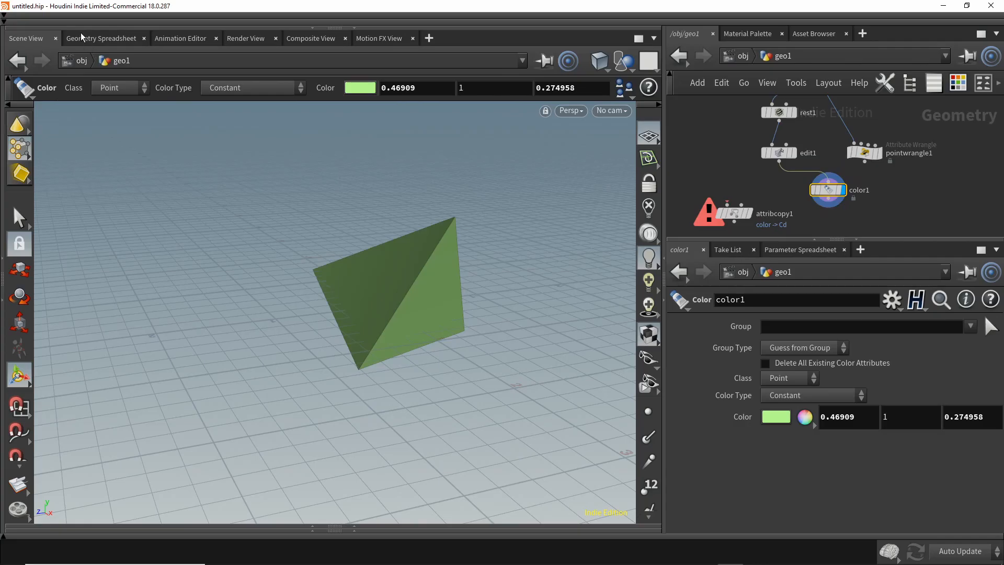
pyautogui.click(101, 37)
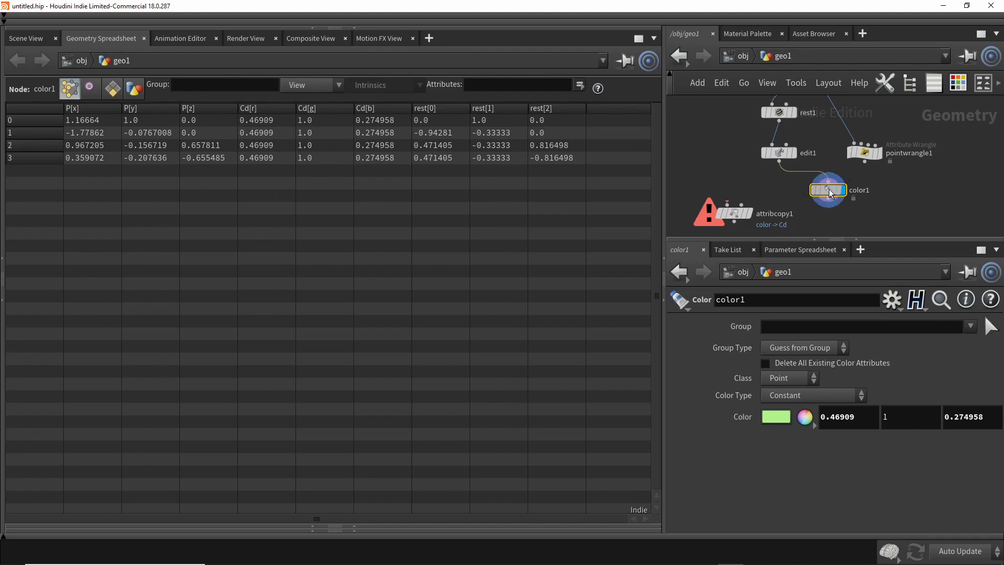
# Pull color1 out of the chain and wire edit1 back into attribcopy1
pyautogui.moveTo(828, 194)
pyautogui.mouseDown()
pyautogui.moveTo(838, 216)
pyautogui.moveTo(706, 165)
pyautogui.mouseUp()
pyautogui.moveTo(734, 212); pyautogui.dragTo(812, 201)
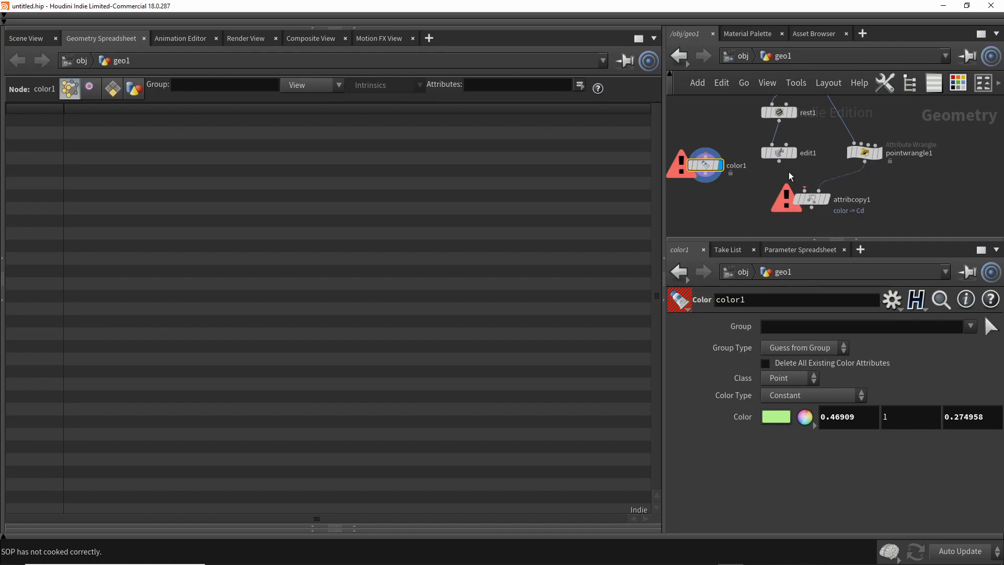
pyautogui.moveTo(779, 161); pyautogui.dragTo(798, 185)
pyautogui.click(798, 189)
pyautogui.click(810, 199)
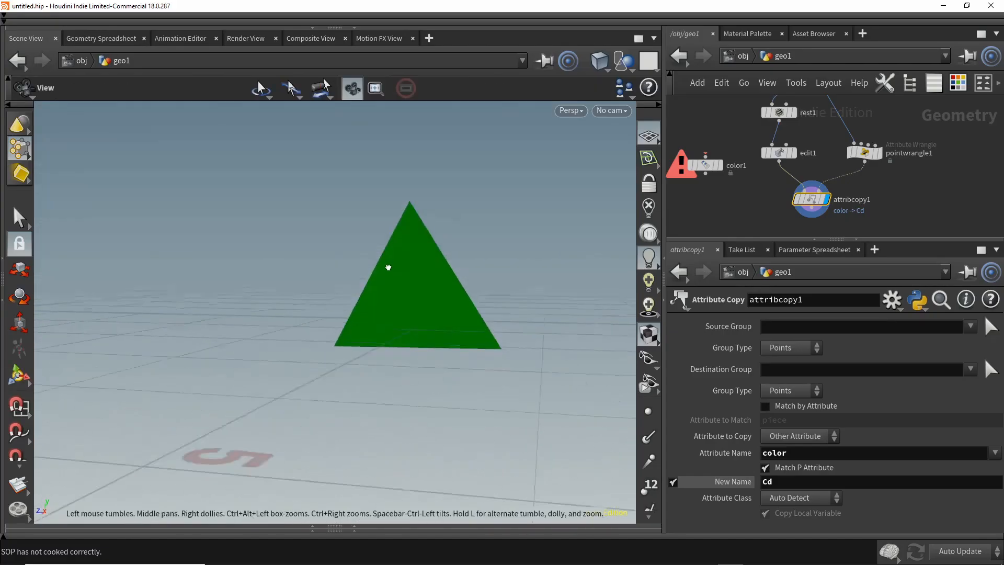
pyautogui.moveTo(387, 267)
pyautogui.mouseDown()
pyautogui.moveTo(476, 292)
pyautogui.moveTo(445, 280)
pyautogui.mouseUp()
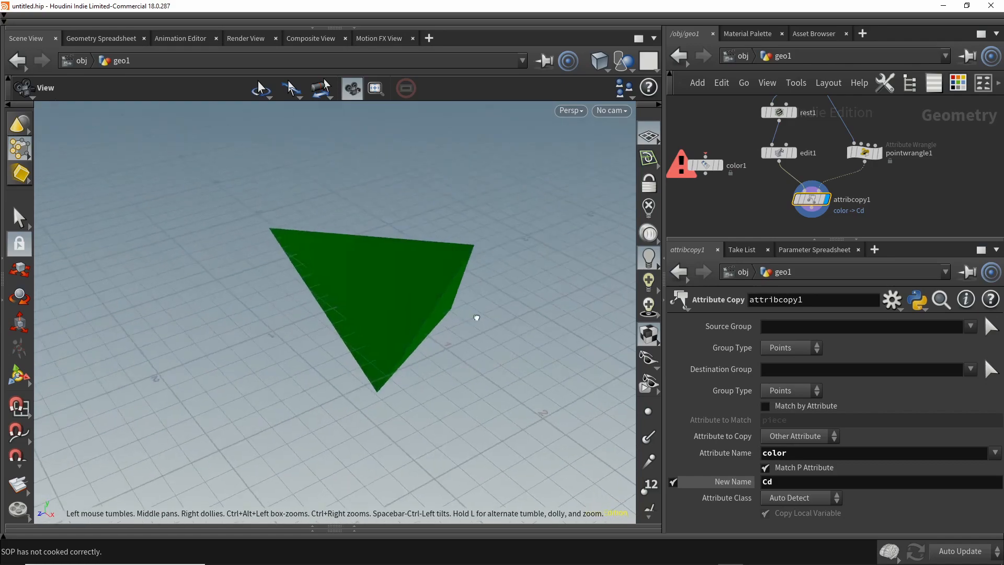
# Delete color1, check attribcopy1's point data in the spreadsheet and return to Scene View
pyautogui.press('Escape')
pyautogui.click(706, 166)
pyautogui.press('Delete')
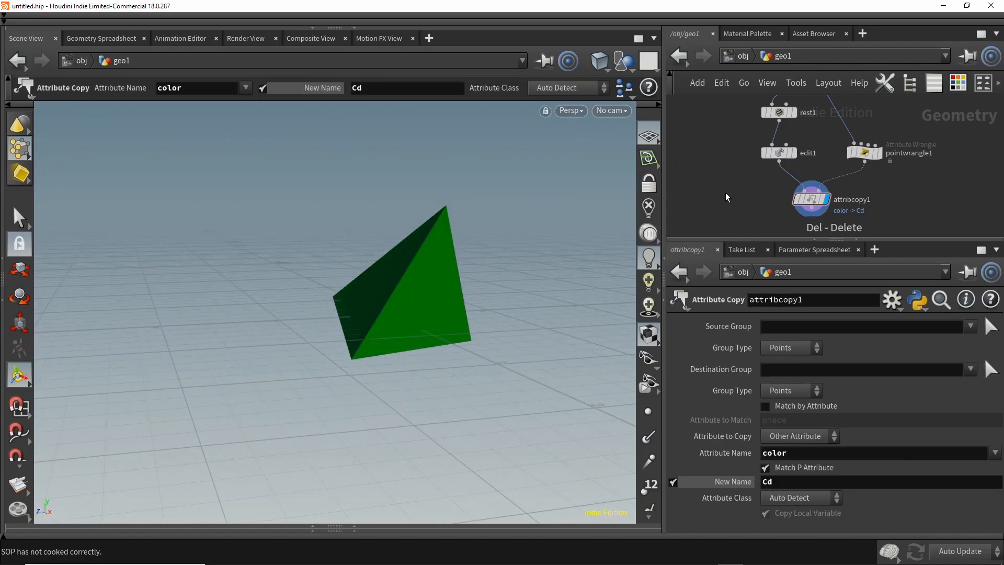
pyautogui.moveTo(728, 205); pyautogui.dragTo(723, 178)
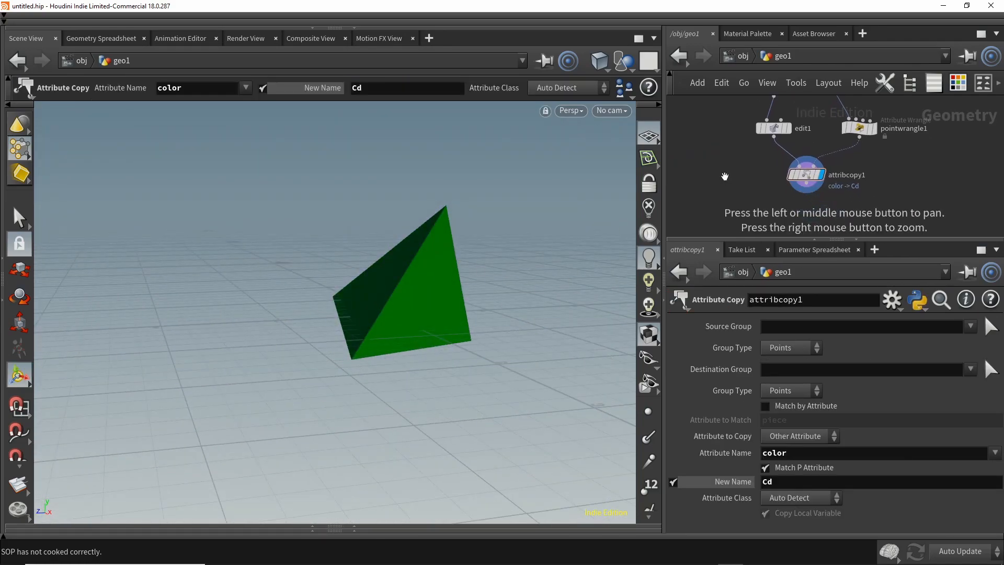
pyautogui.click(101, 38)
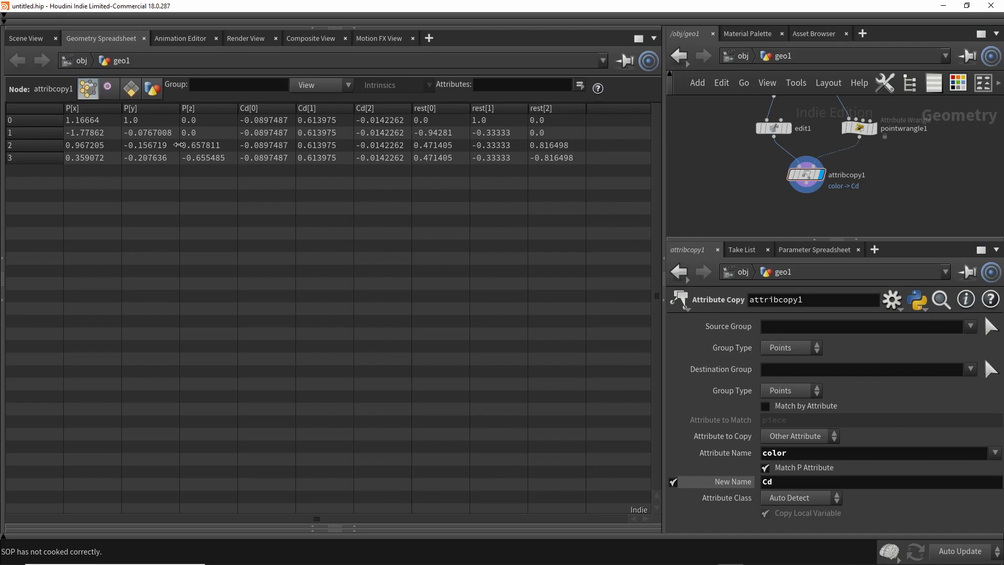
pyautogui.click(26, 38)
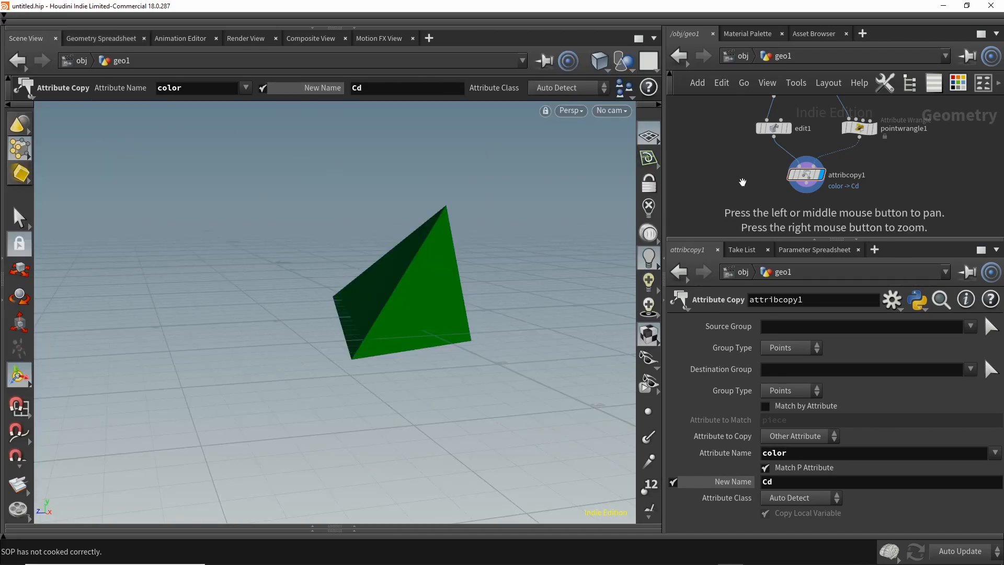
# Enlarge and tidy the node network, then bring back the parameters and focus the wrangle's VEX code
pyautogui.moveTo(857, 240); pyautogui.dragTo(856, 549)
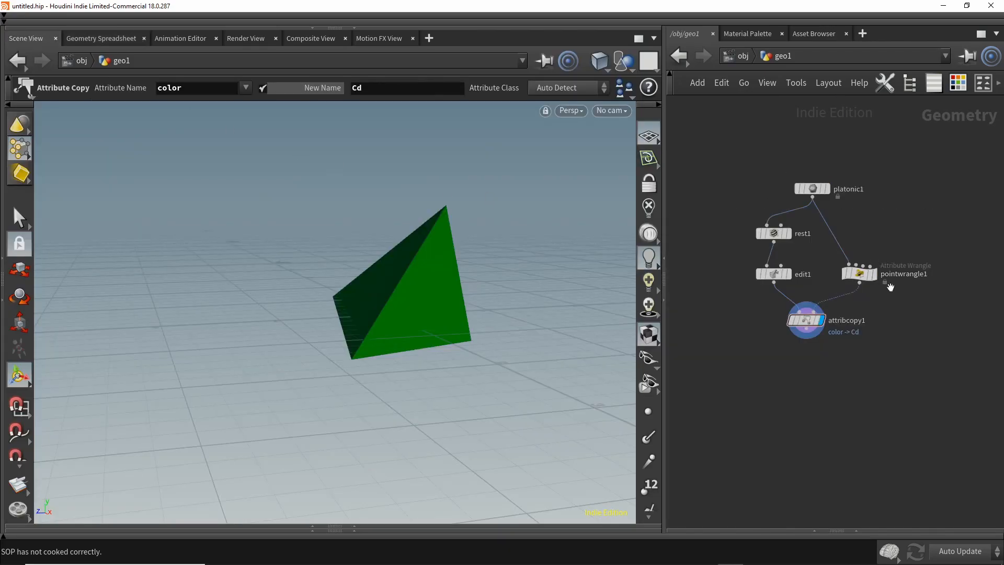
pyautogui.scroll(4, 895, 347)
pyautogui.moveTo(895, 348); pyautogui.dragTo(941, 381)
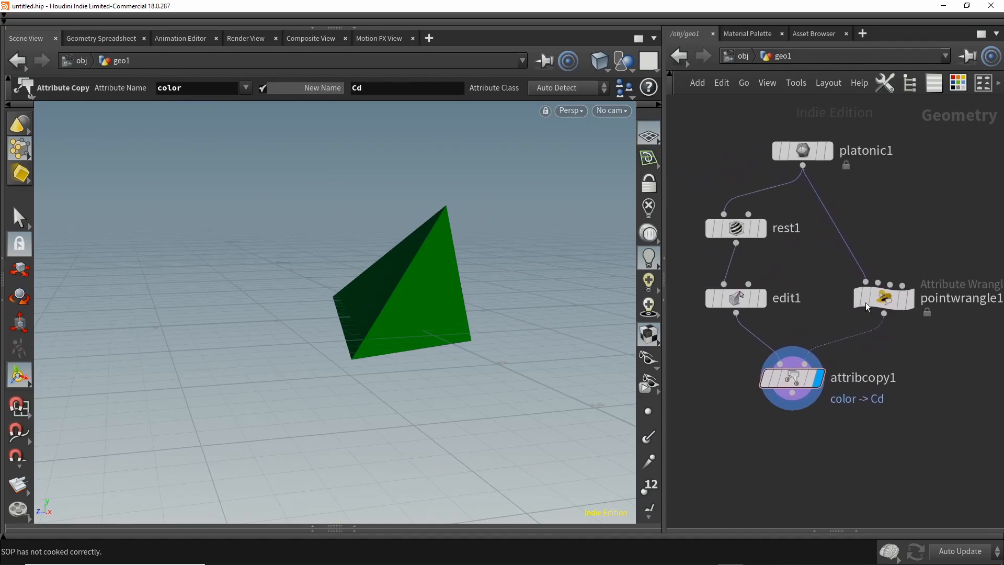
pyautogui.click(736, 228)
pyautogui.click(734, 297)
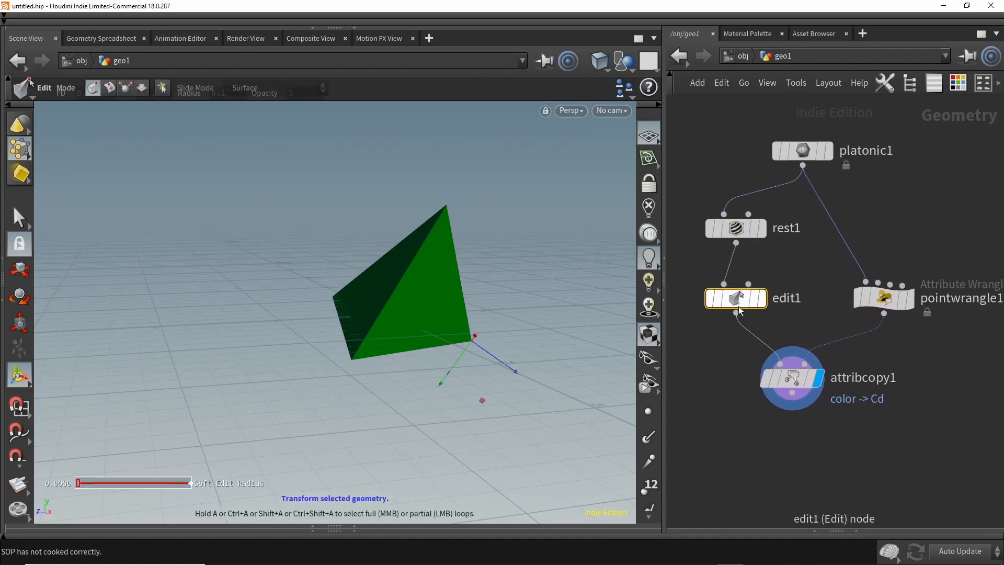
pyautogui.moveTo(883, 298); pyautogui.dragTo(885, 241)
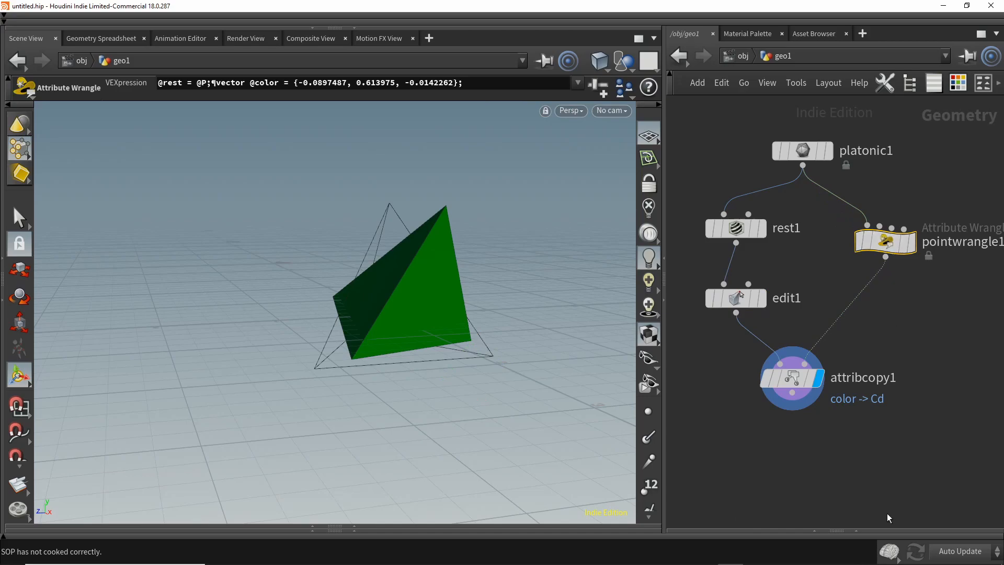
pyautogui.moveTo(863, 529); pyautogui.dragTo(862, 240)
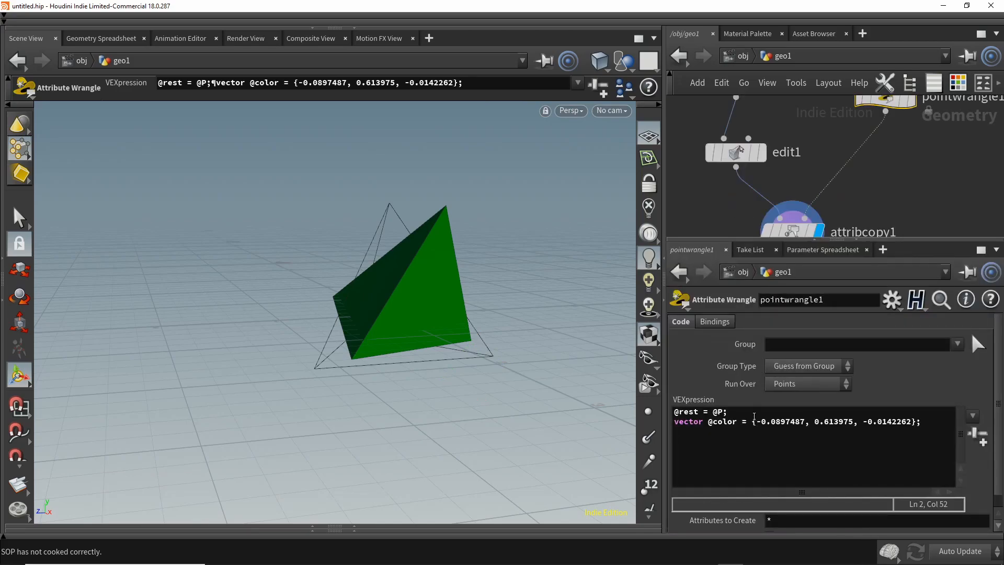
pyautogui.click(853, 421)
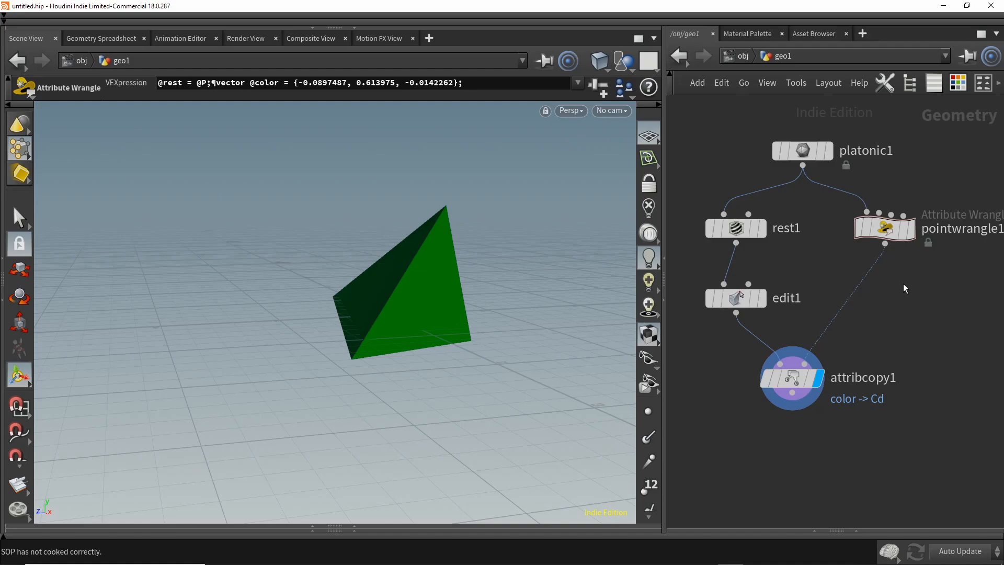
# Inspect pointwrangle1's color code and its point data in the spreadsheet, then return to 3D
pyautogui.click(885, 228)
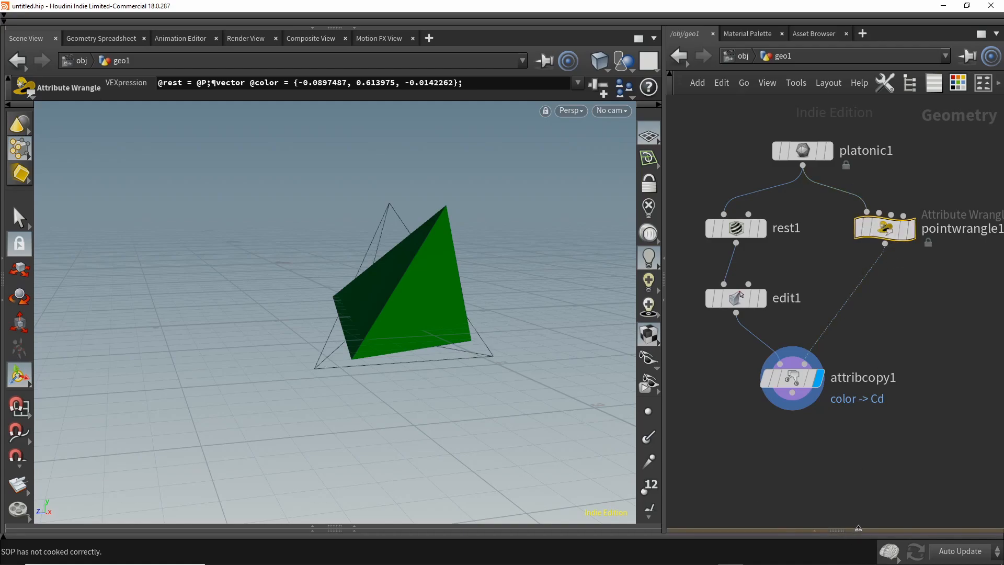
pyautogui.moveTo(858, 528); pyautogui.dragTo(858, 284)
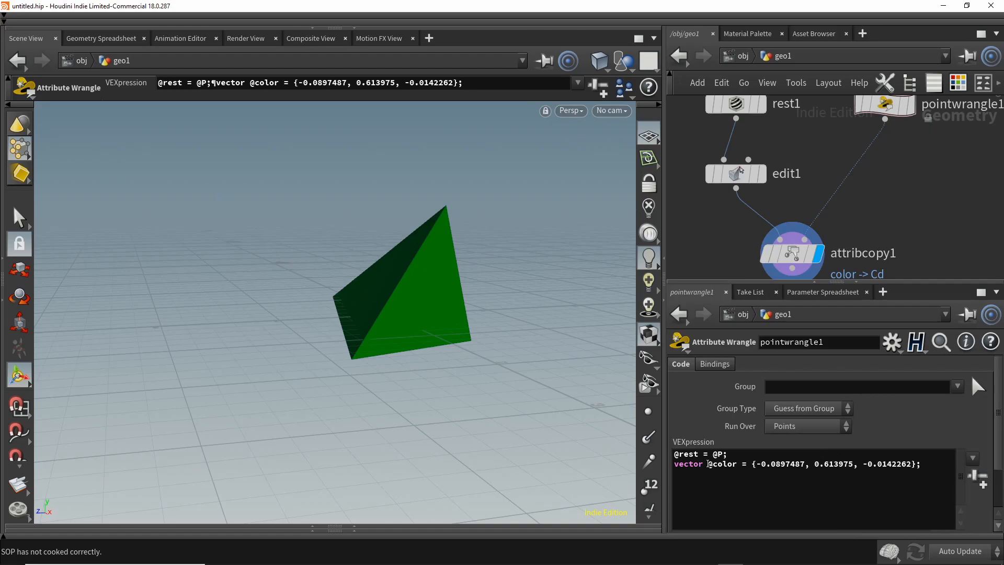
pyautogui.doubleClick(729, 464)
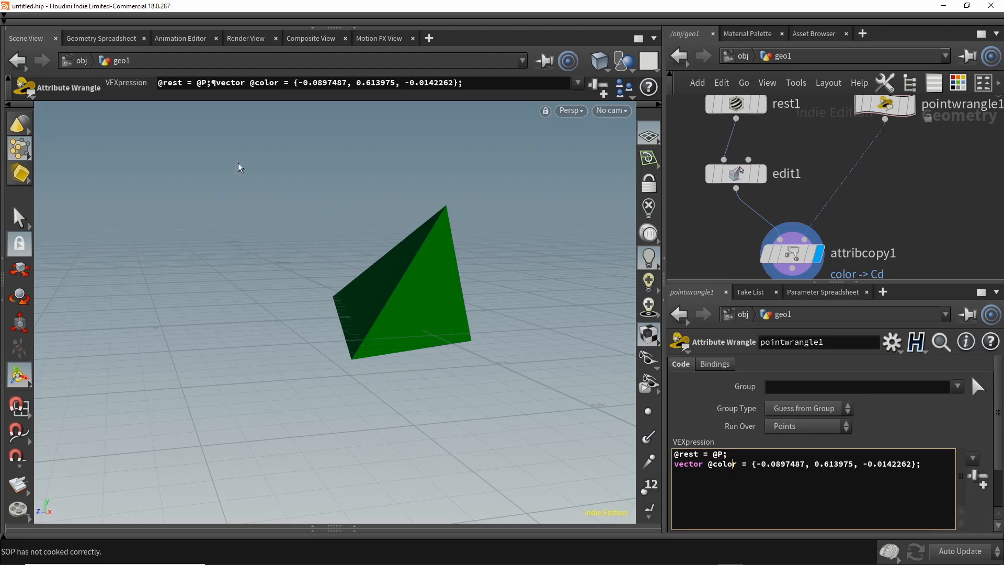
pyautogui.click(89, 39)
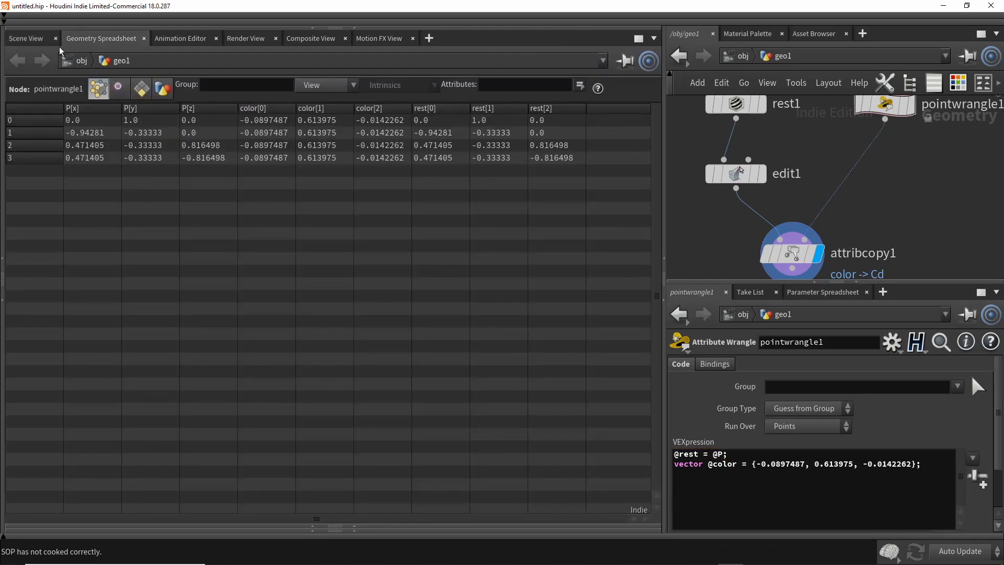
pyautogui.click(25, 38)
pyautogui.moveTo(368, 231); pyautogui.dragTo(399, 265)
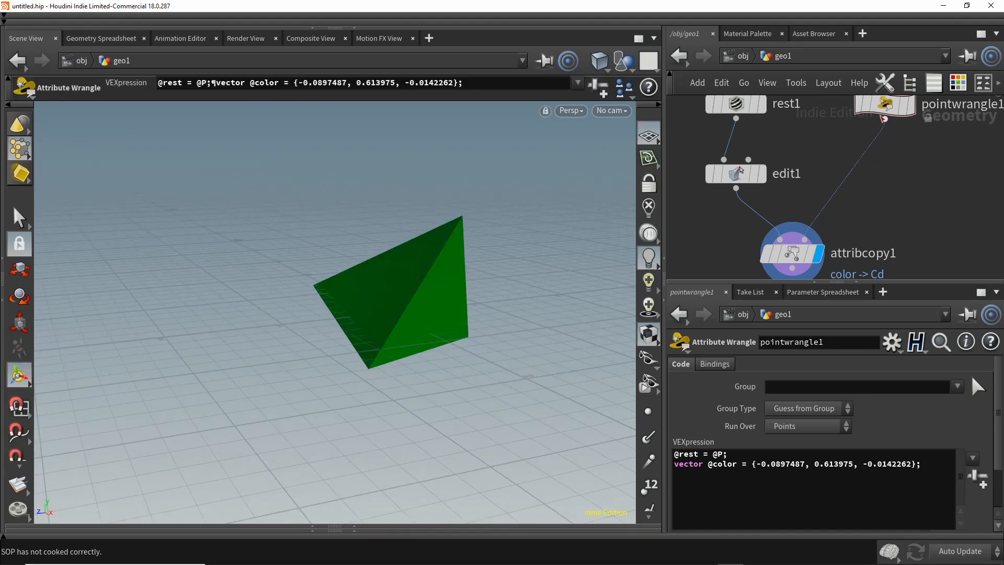
# Display pointwrangle1 briefly, then set display back on attribcopy1 and frame the whole chain
pyautogui.click(907, 105)
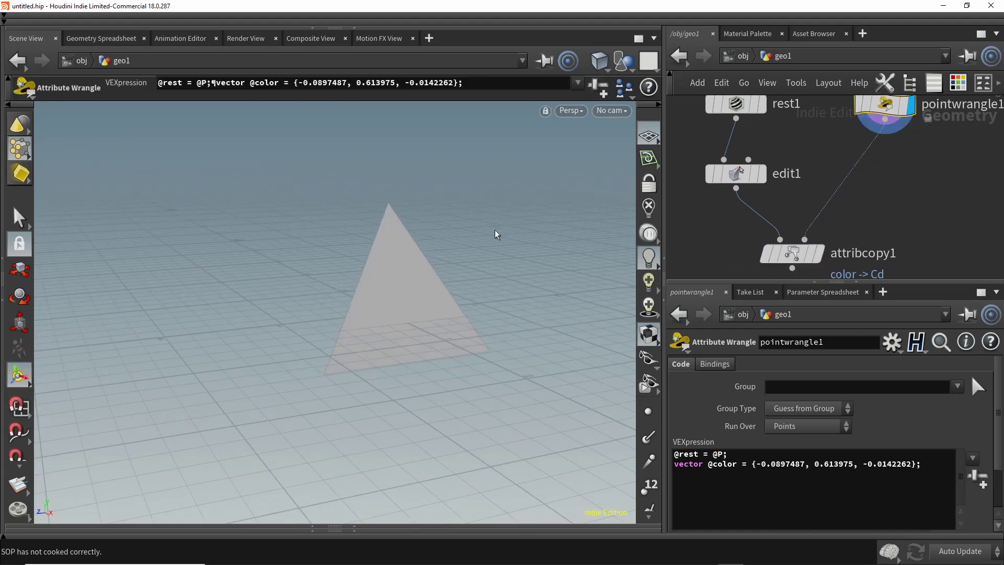
pyautogui.click(819, 252)
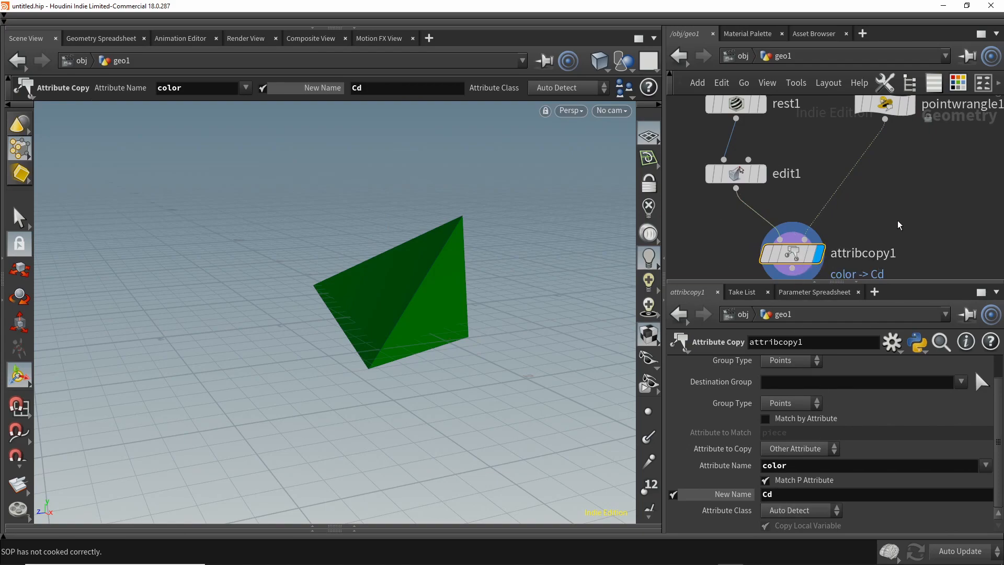
pyautogui.scroll(-3, 880, 228)
pyautogui.moveTo(881, 228); pyautogui.dragTo(864, 228)
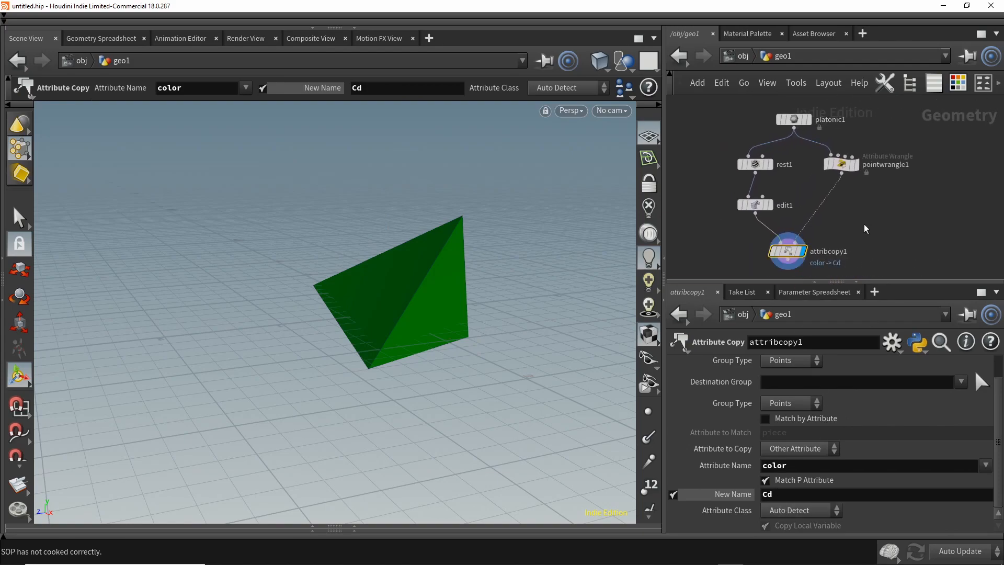